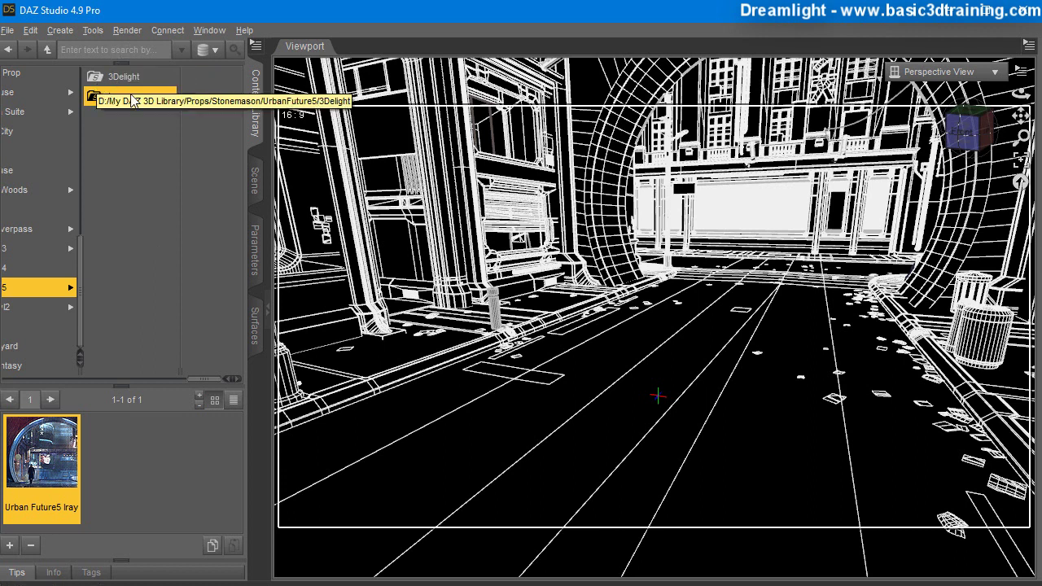
Examine the Urban Future 5 city set from above, including its rooftops, arch and street layout
mouse_move(202, 381)
mouse_down()
mouse_move(11, 380)
mouse_move(217, 386)
mouse_up()
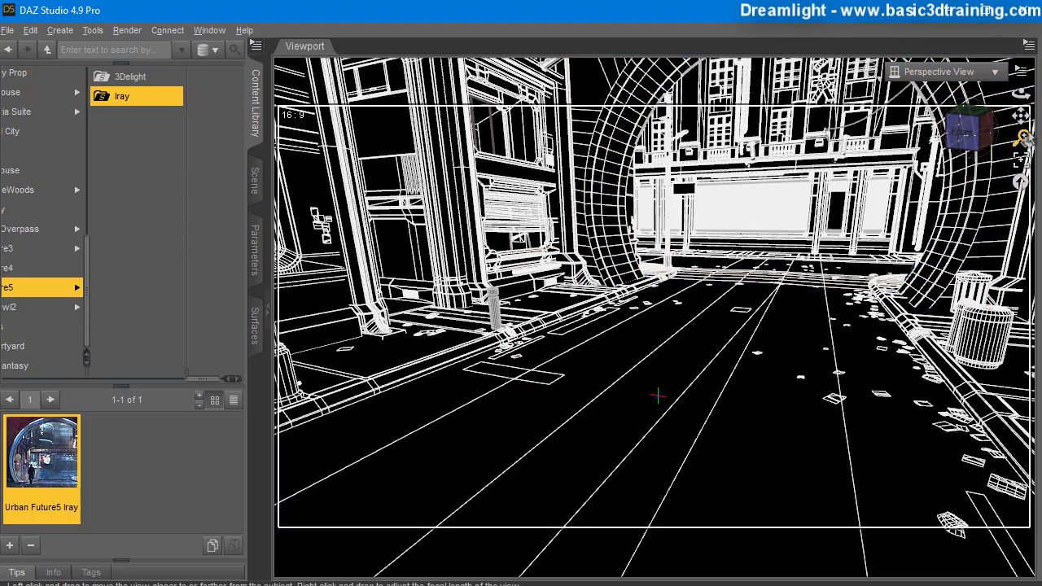
mouse_move(1021, 93)
mouse_down()
mouse_move(1041, 94)
mouse_move(1021, 91)
mouse_up()
drag(761, 102, 631, 105)
drag(1021, 94, 1037, 93)
drag(1021, 137, 1021, 197)
drag(1021, 113, 1021, 221)
drag(1020, 118, 1020, 116)
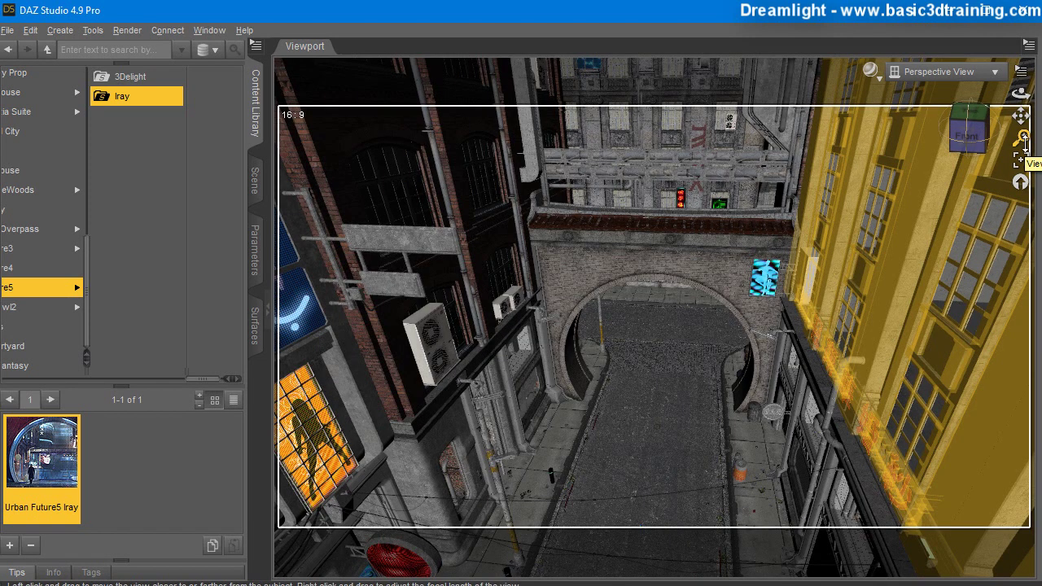
drag(1025, 140, 1021, 95)
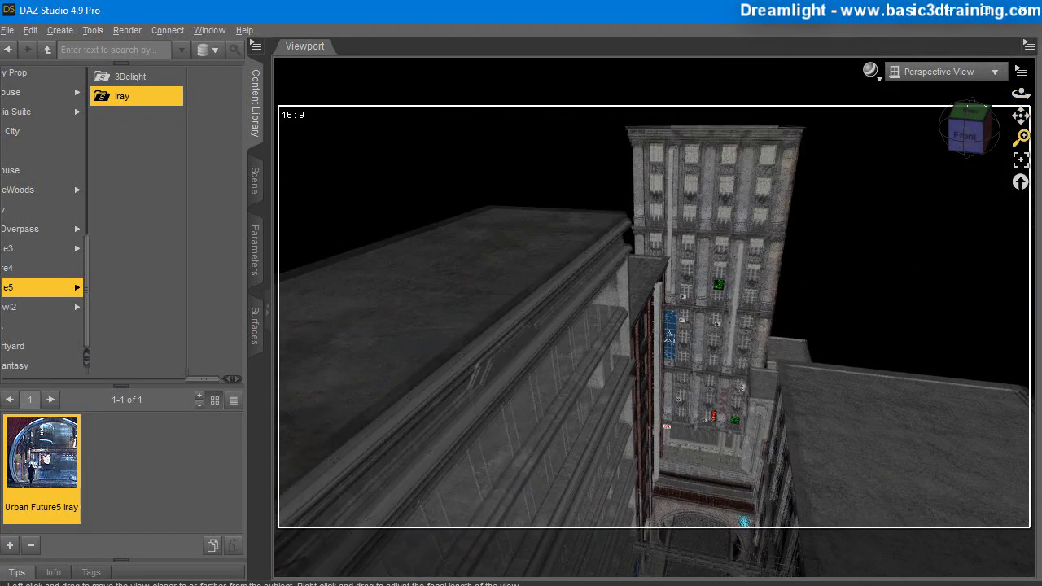
drag(1021, 137, 1021, 121)
drag(1020, 74, 979, 109)
drag(1020, 158, 1020, 314)
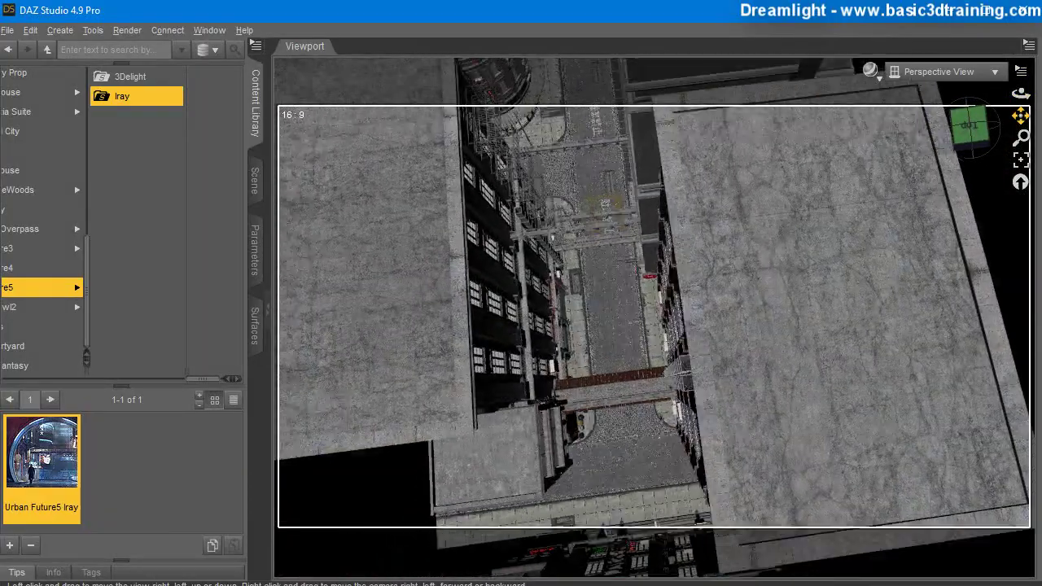
drag(1020, 115, 1020, 189)
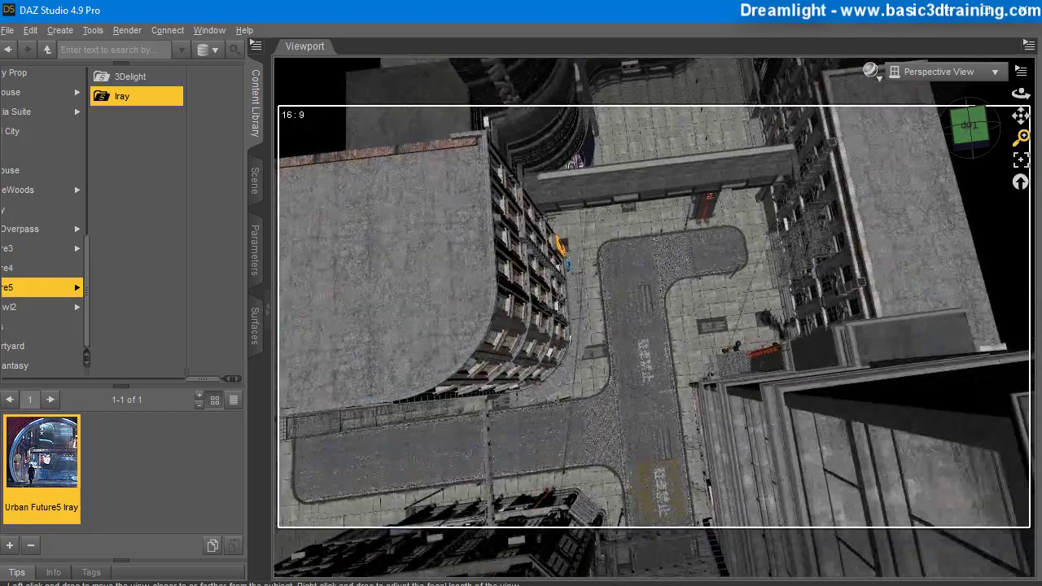
drag(1020, 93, 873, 129)
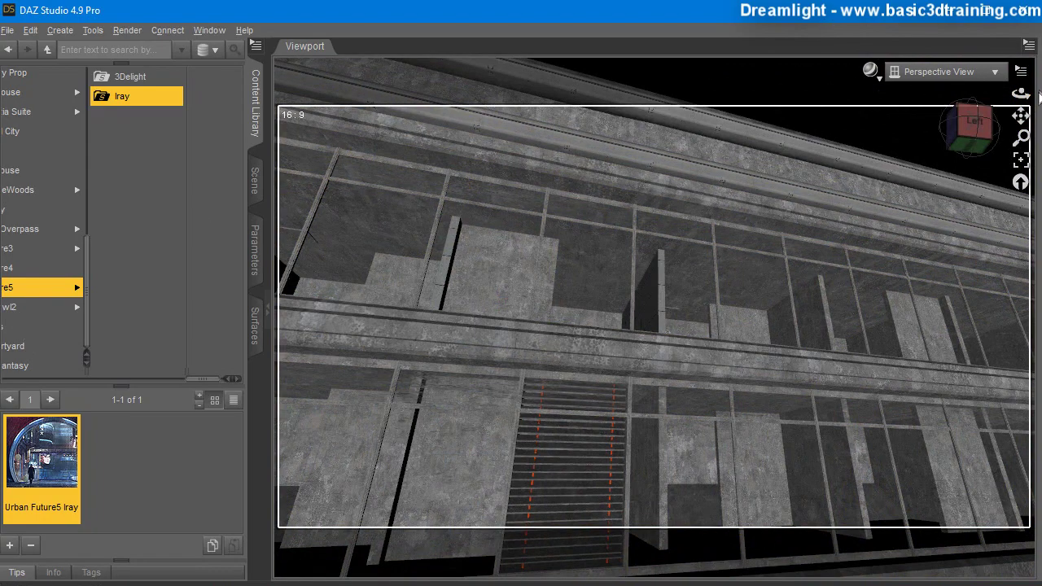
Examine the city set's building facades and streets, including the bar corner, arched passage and yellow-awning building
mouse_move(1021, 94)
mouse_down()
mouse_move(1034, 109)
mouse_move(980, 93)
mouse_move(1026, 112)
mouse_move(1028, 95)
mouse_move(1040, 96)
mouse_move(1015, 76)
mouse_up()
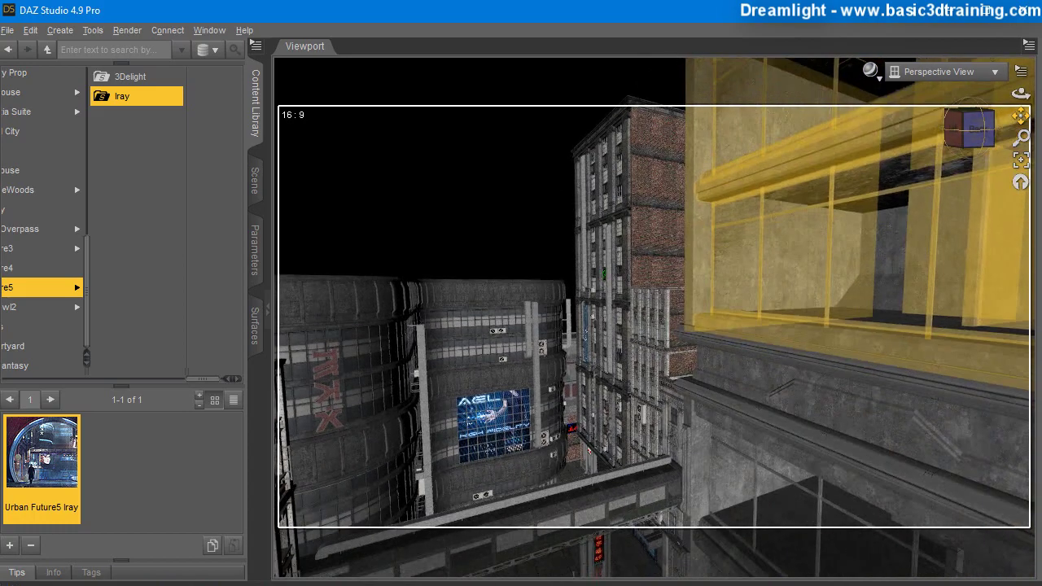
drag(1021, 116, 948, 102)
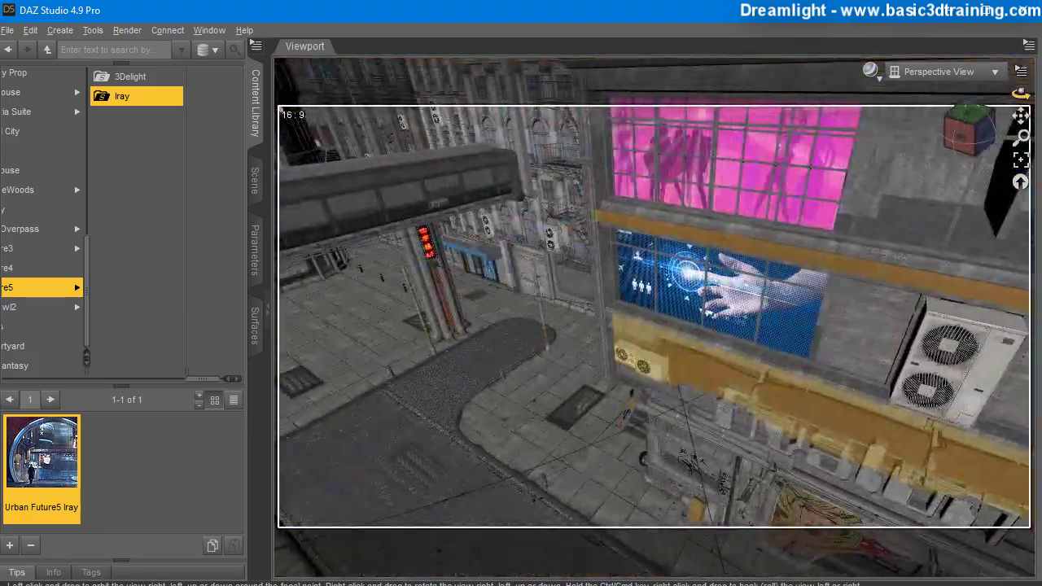
drag(1021, 94, 891, 93)
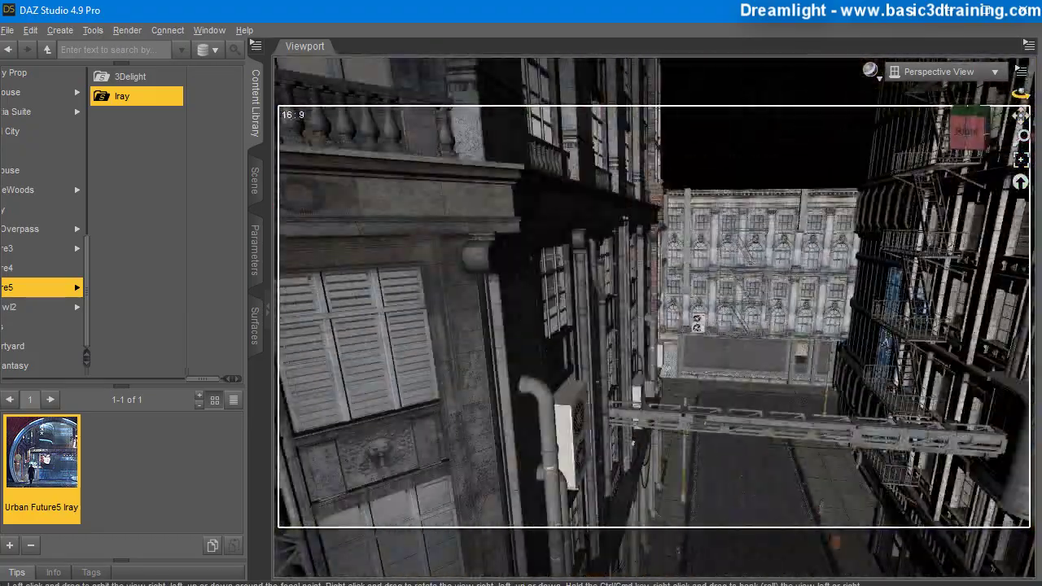
drag(1021, 115, 981, 80)
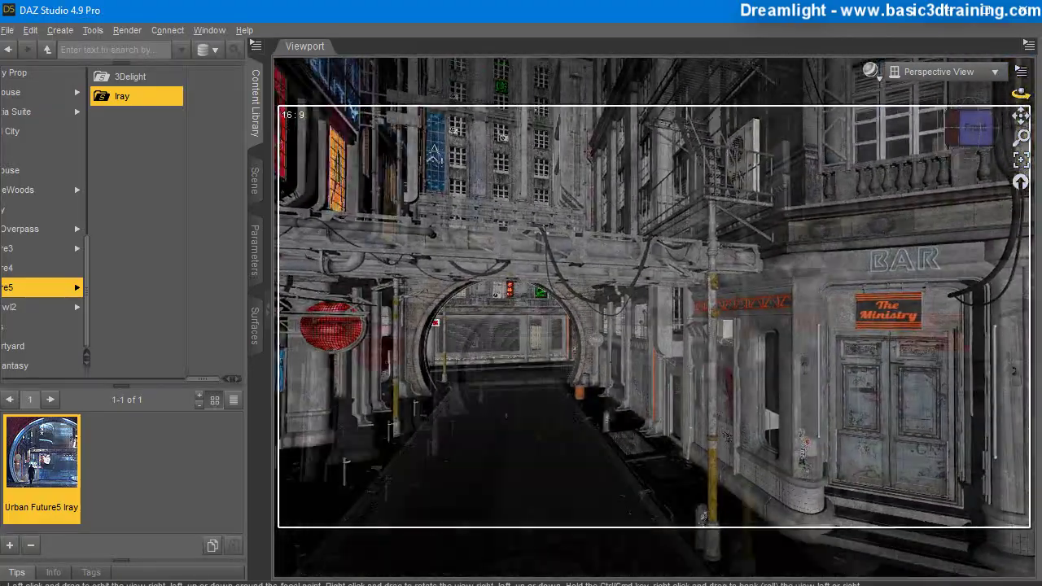
mouse_move(1021, 93)
mouse_down()
mouse_move(1034, 106)
mouse_move(1020, 94)
mouse_move(1022, 119)
mouse_move(1021, 95)
mouse_up()
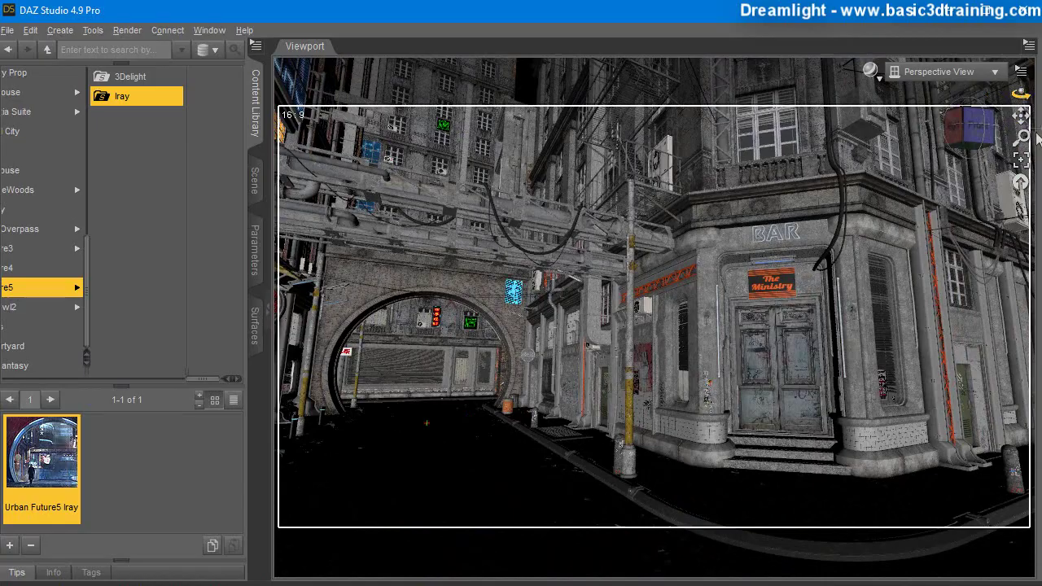
drag(1021, 138, 1021, 138)
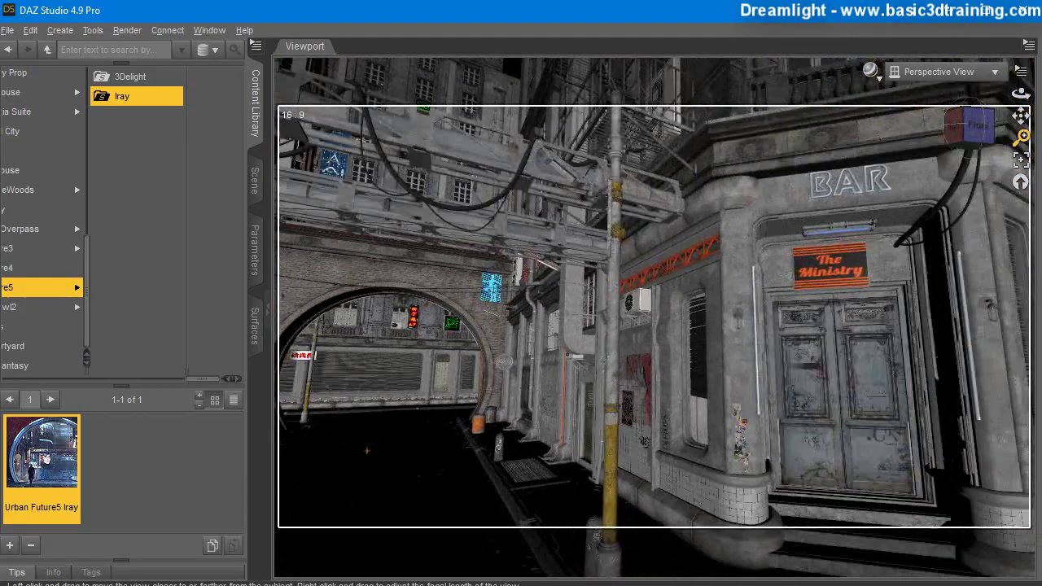
drag(1021, 94, 1021, 95)
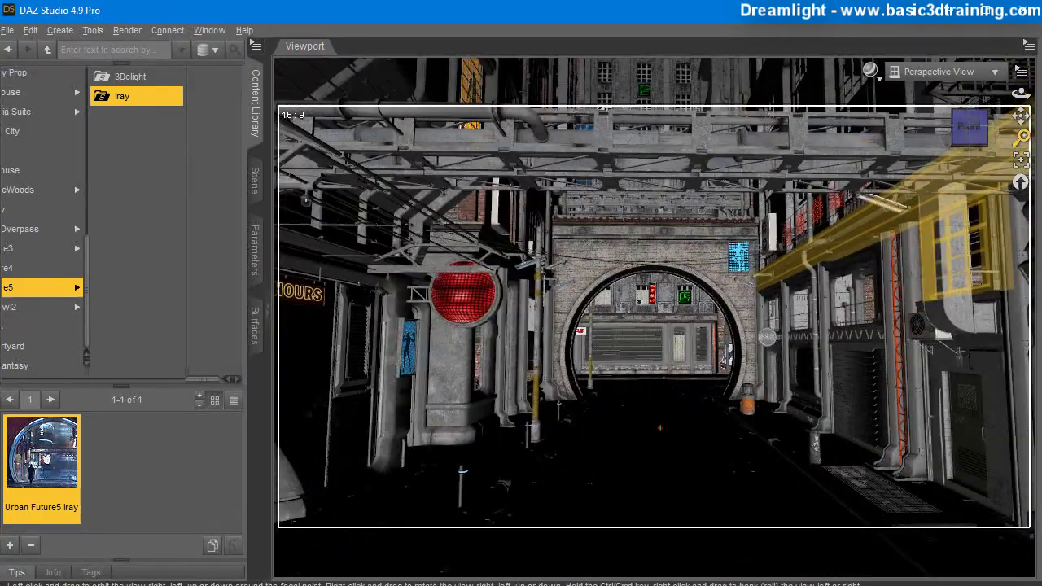
drag(1022, 137, 1022, 137)
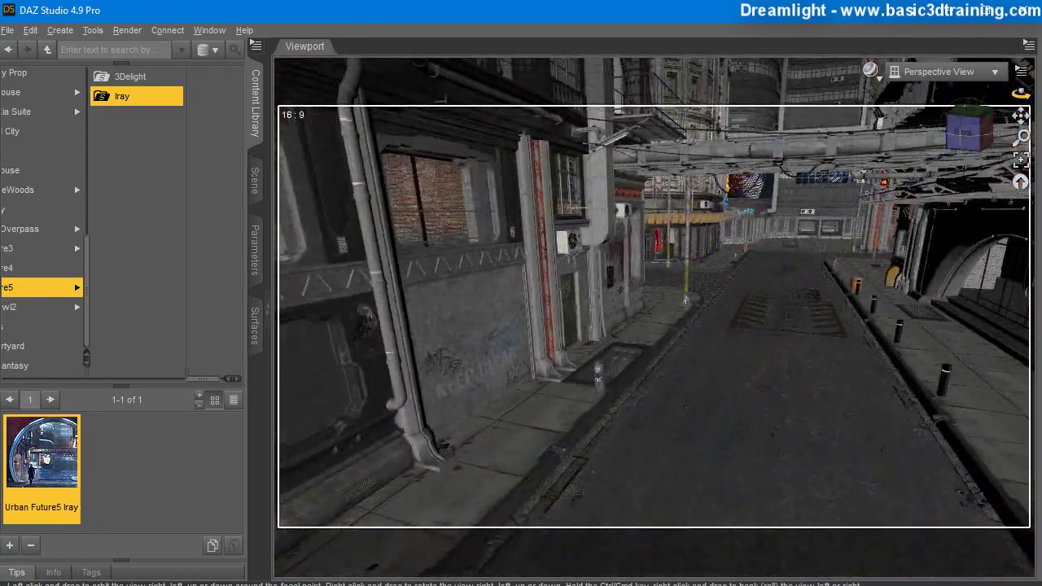
drag(1021, 93, 1021, 57)
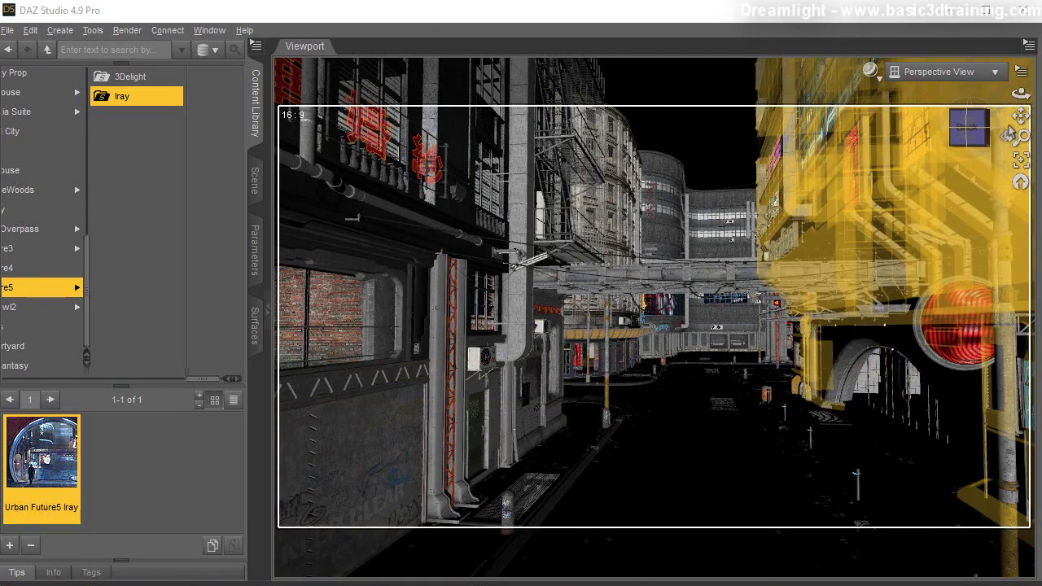
drag(1021, 138, 1021, 102)
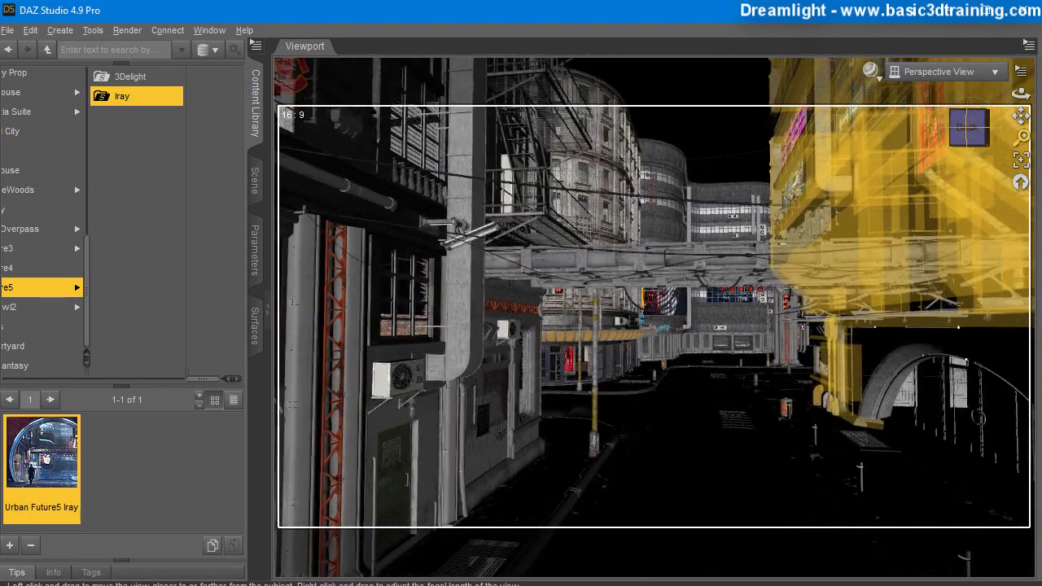
drag(1021, 138, 1021, 102)
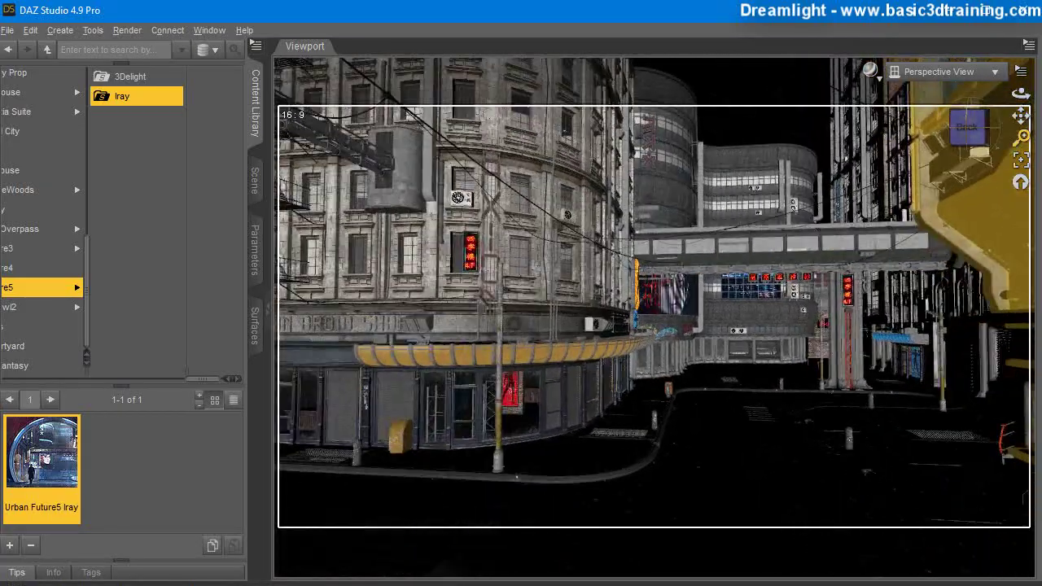
drag(1021, 137, 1020, 116)
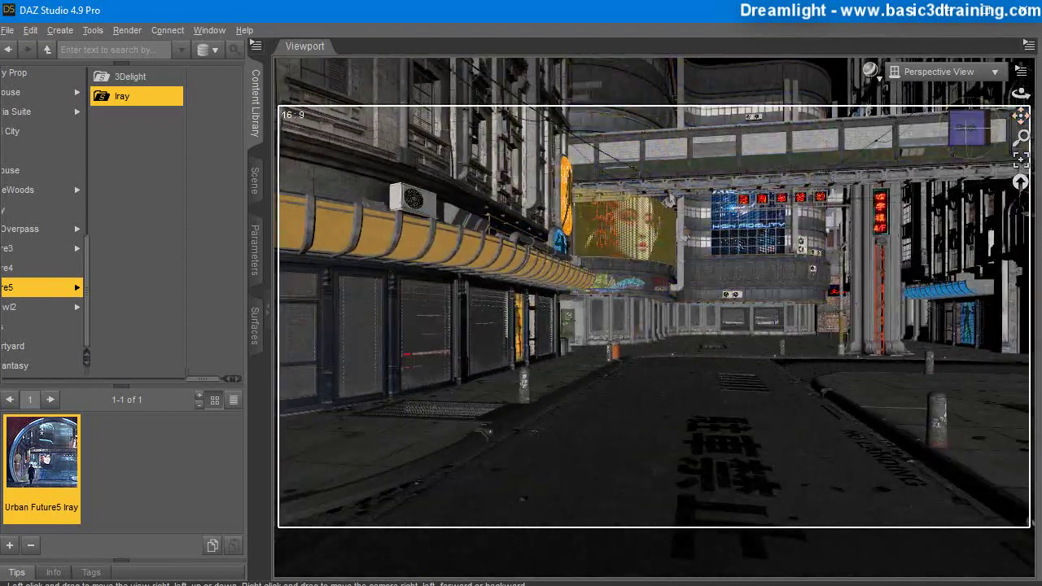
drag(1020, 94, 1020, 93)
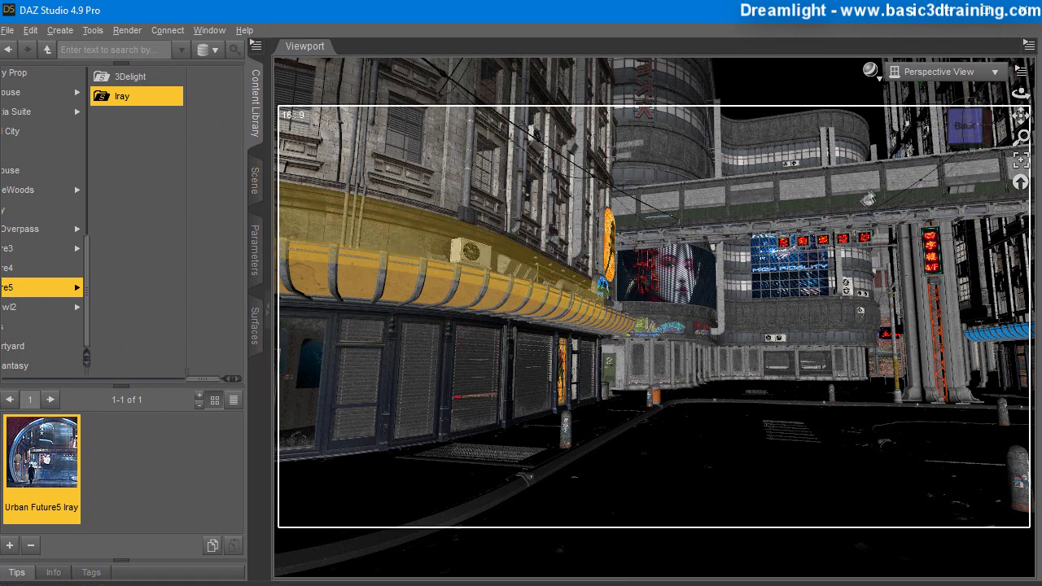
Expand sfaRoads01 in the scene hierarchy and select the sfaBuilding03 node
click(940, 71)
click(252, 183)
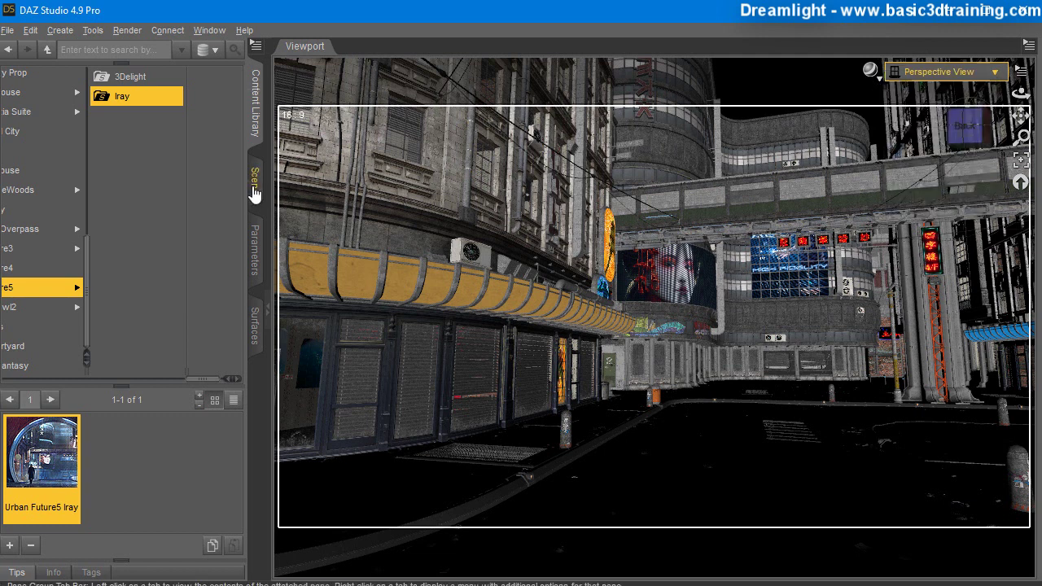
click(39, 93)
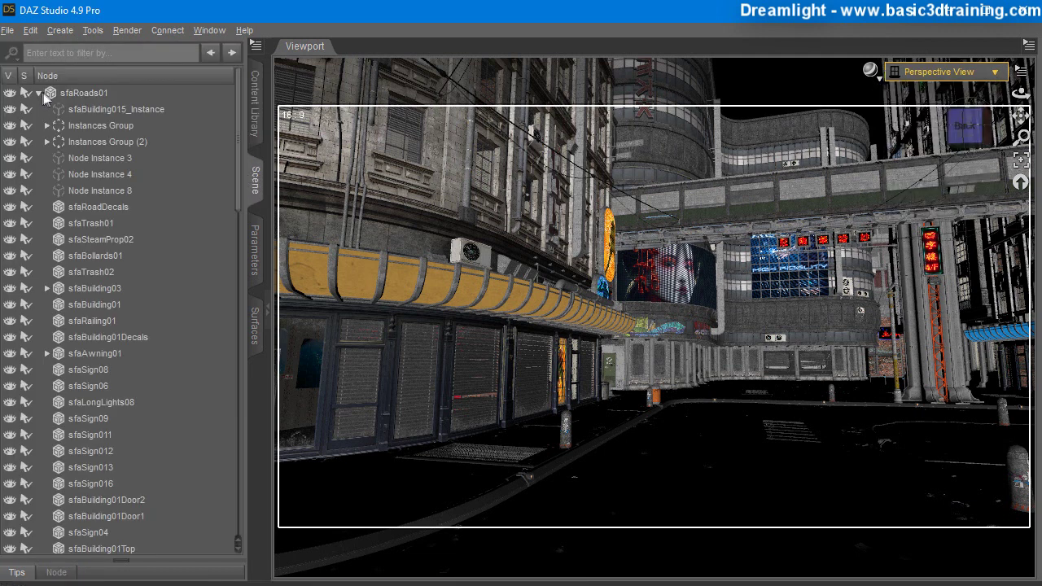
click(97, 225)
click(108, 292)
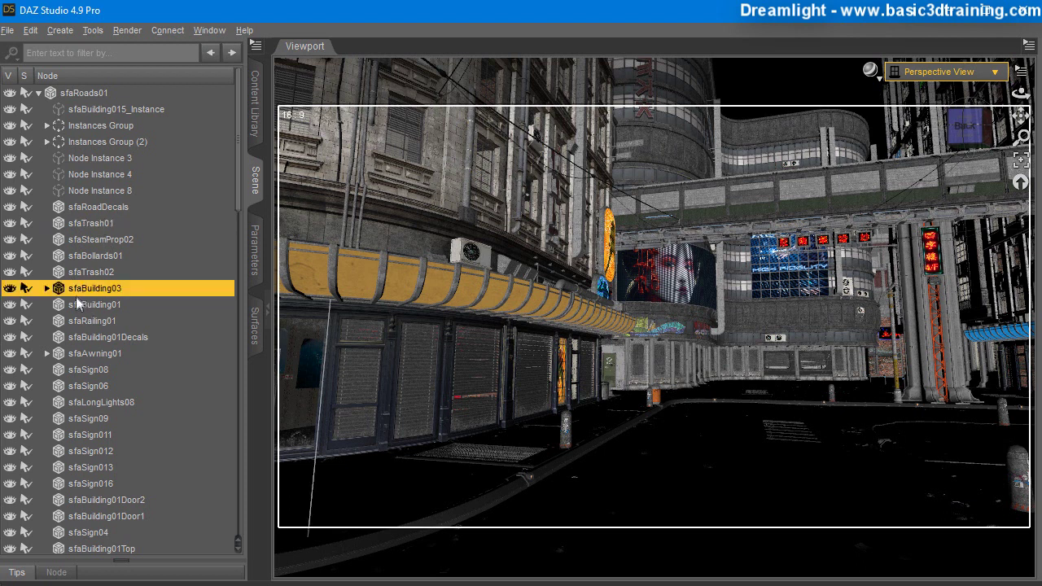
Toggle the visibility of sfaBuilding03 off and back on to identify it in the scene
click(10, 289)
click(10, 289)
click(10, 289)
click(9, 289)
Try rotating sfaBuilding03 to about -23.35 on its Y axis and undo the rotation
click(255, 244)
drag(174, 213, 178, 218)
click(30, 30)
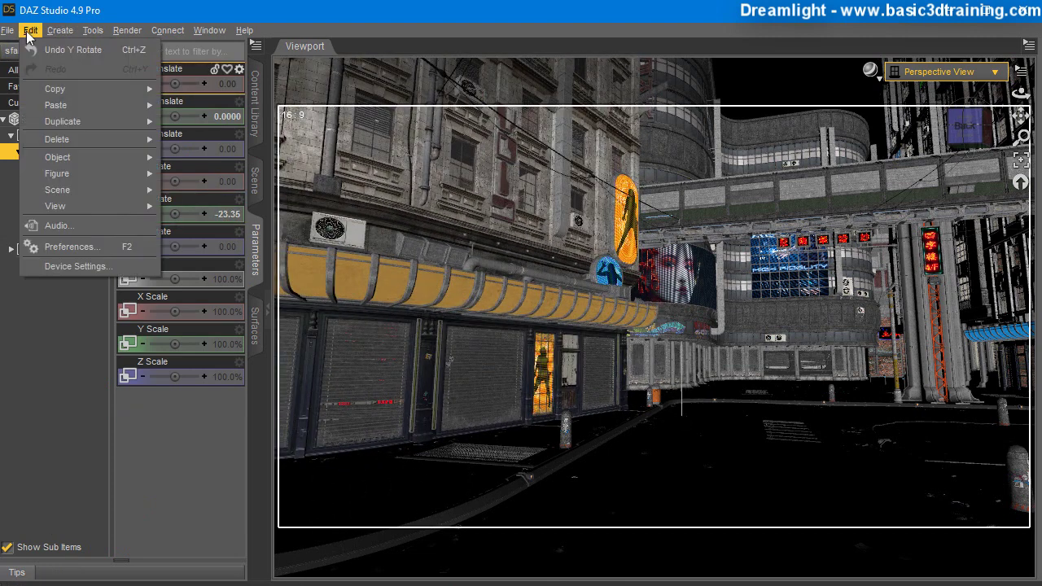
click(49, 42)
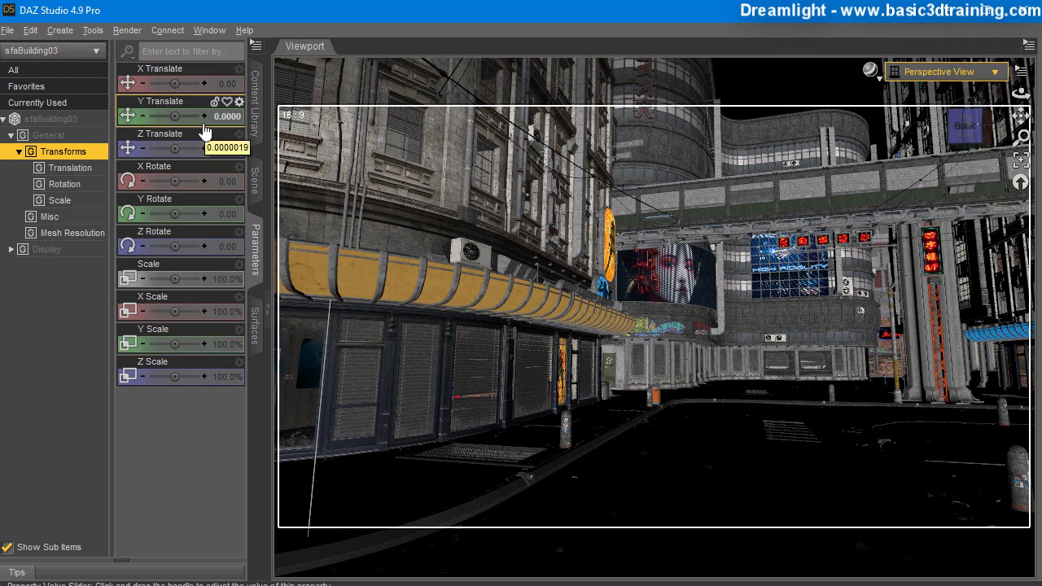
Review the buildings and props nested under sfaRoads01 through the whole scene node list
click(259, 185)
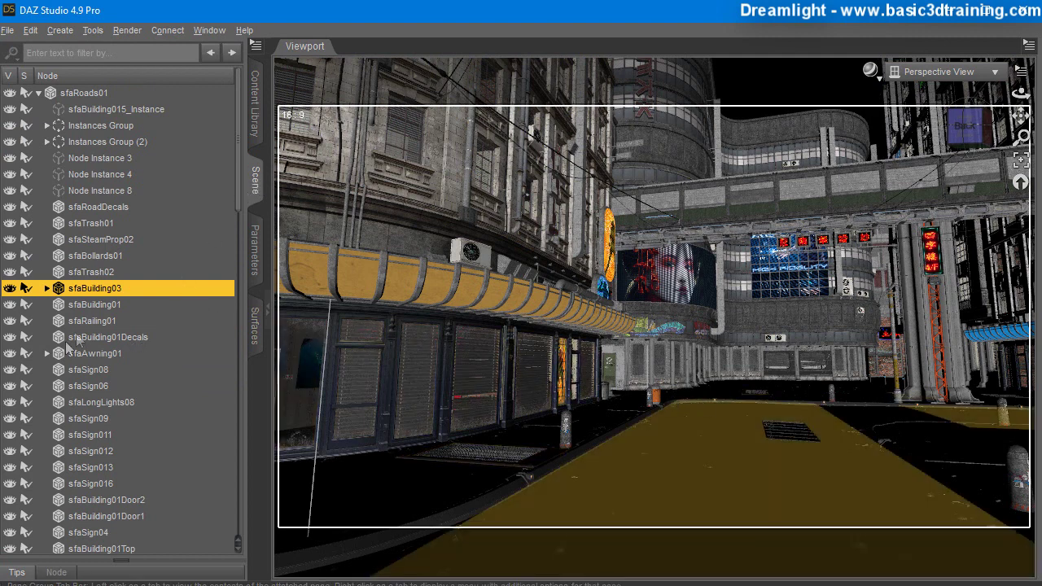
scroll(121, 397, down, 8)
scroll(118, 394, down, 10)
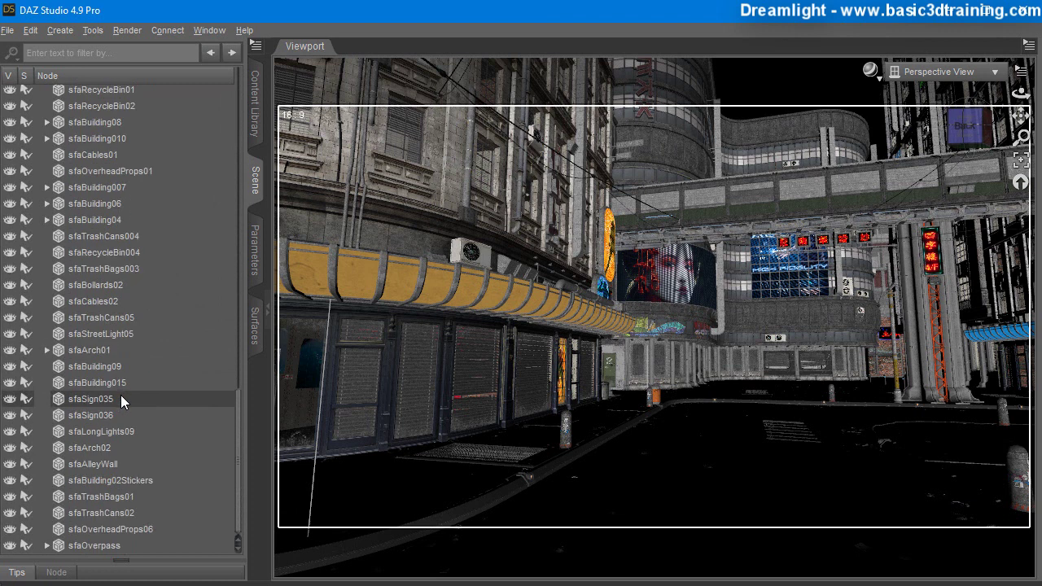
drag(242, 447, 245, 130)
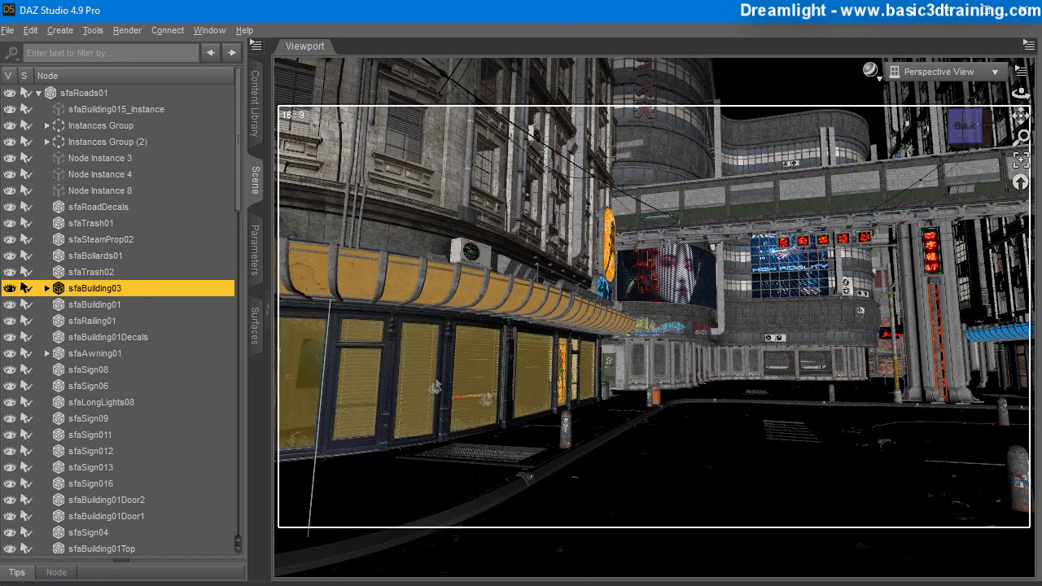
Create a camera named Camera 1 with default settings and switch the viewport to look through it
drag(1021, 116, 1018, 96)
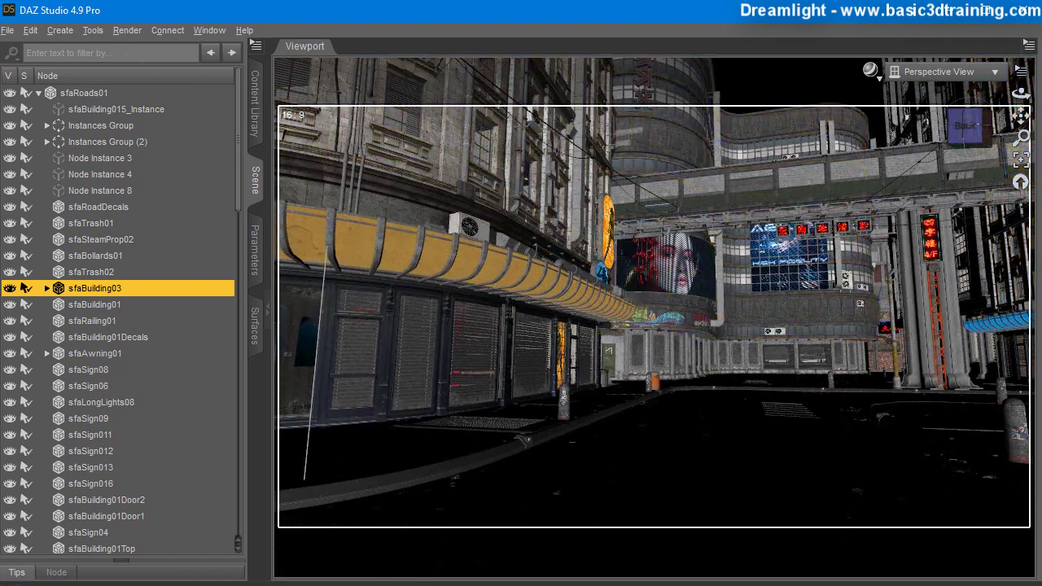
click(62, 31)
click(81, 49)
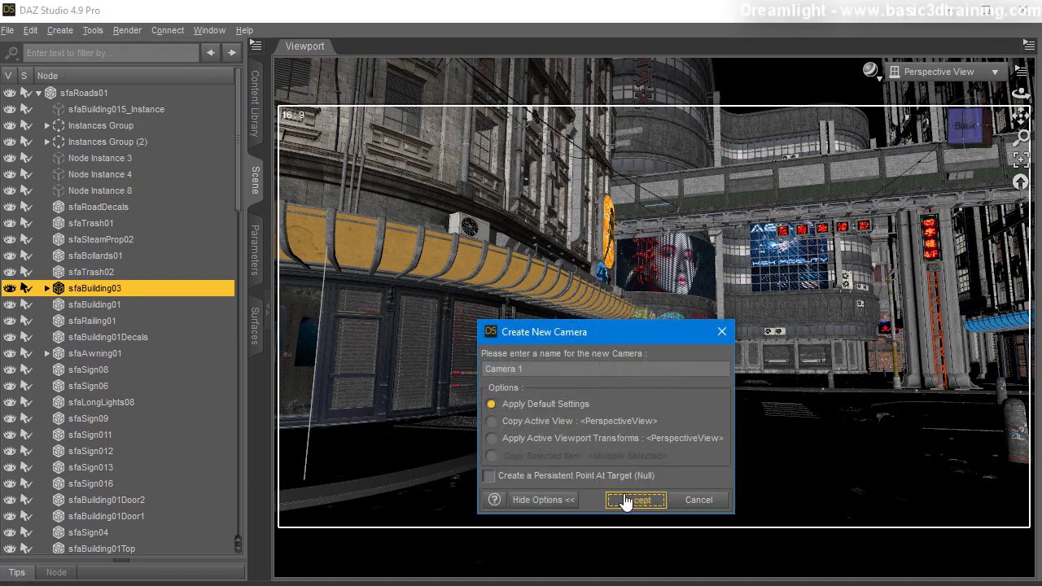
click(634, 499)
click(945, 72)
click(928, 214)
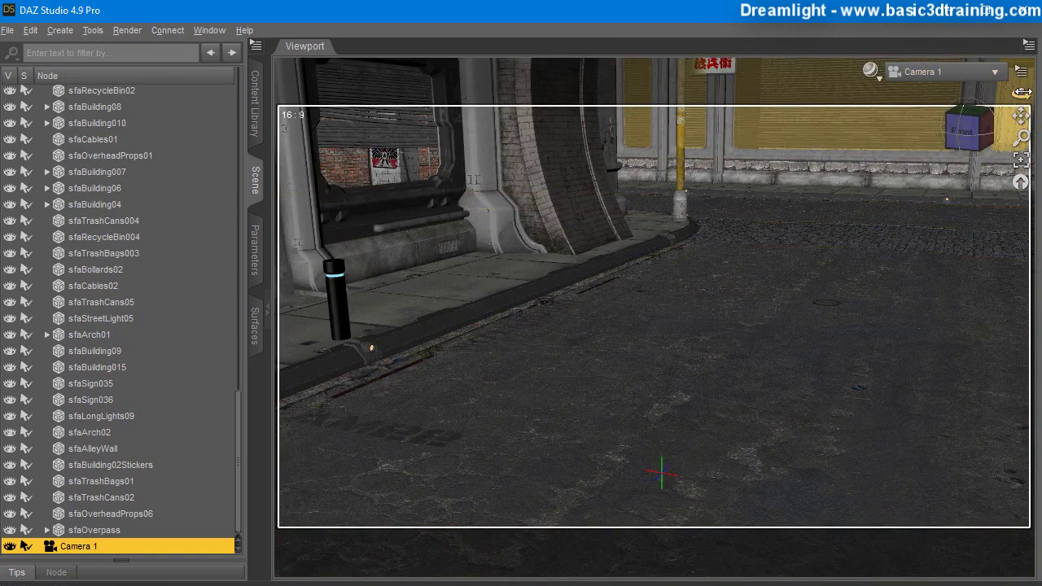
Reposition Camera 1 at street level to frame the yellow-awning corner building, overhead walkways and the arch
mouse_move(1021, 93)
mouse_down()
mouse_move(1038, 90)
mouse_move(1008, 94)
mouse_move(1019, 95)
mouse_up()
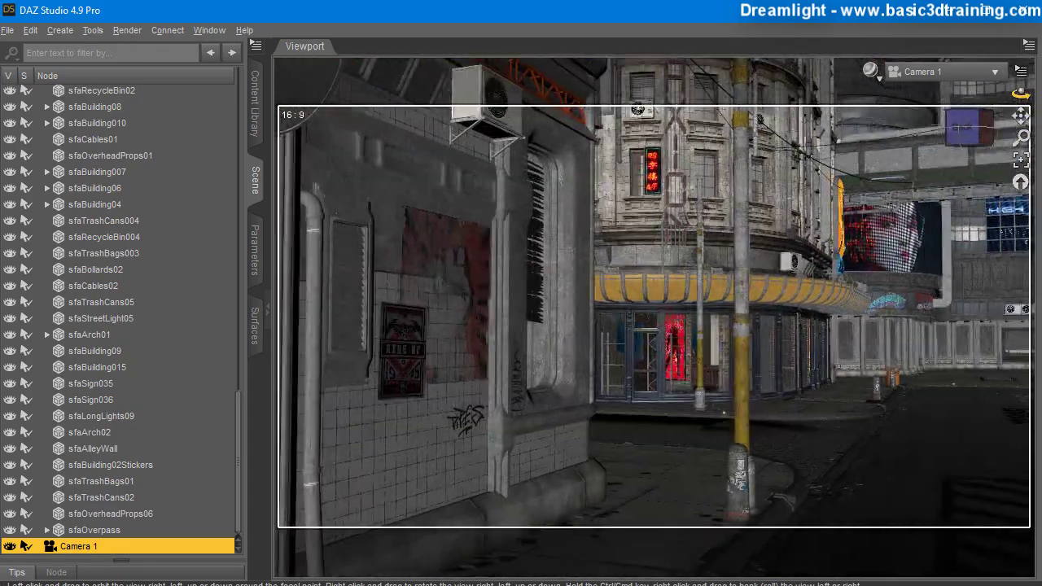
drag(1021, 135, 1020, 144)
drag(1021, 94, 1017, 95)
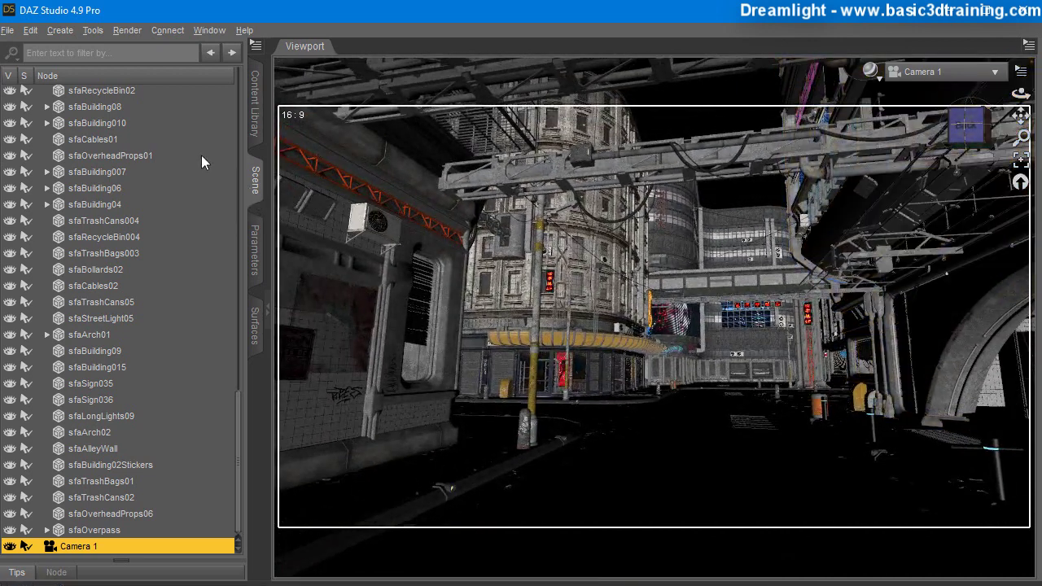
Set the Environment Mode in the Iray render settings to Scene Only
click(122, 31)
click(145, 68)
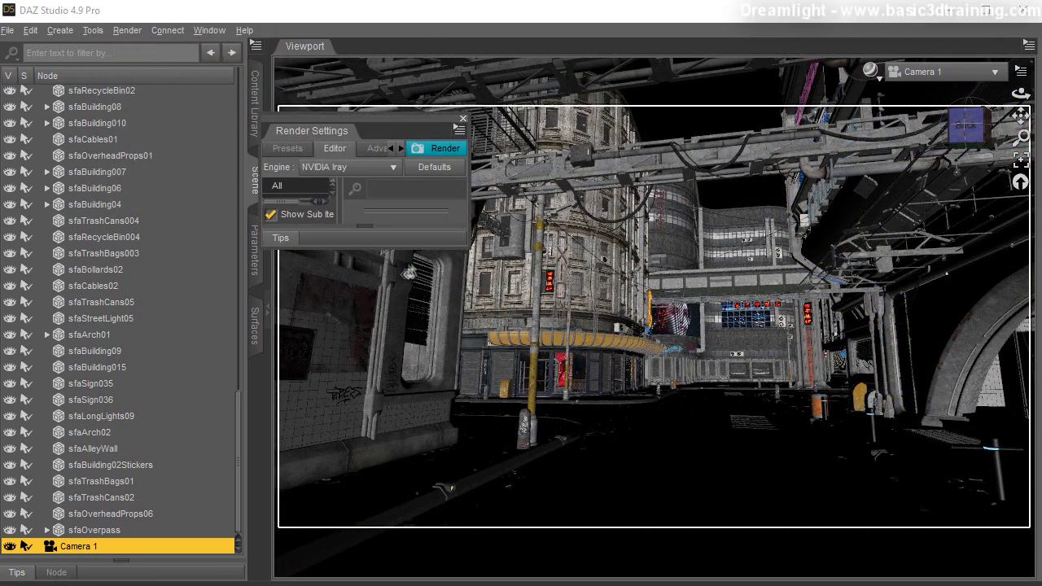
drag(465, 246, 777, 538)
click(310, 368)
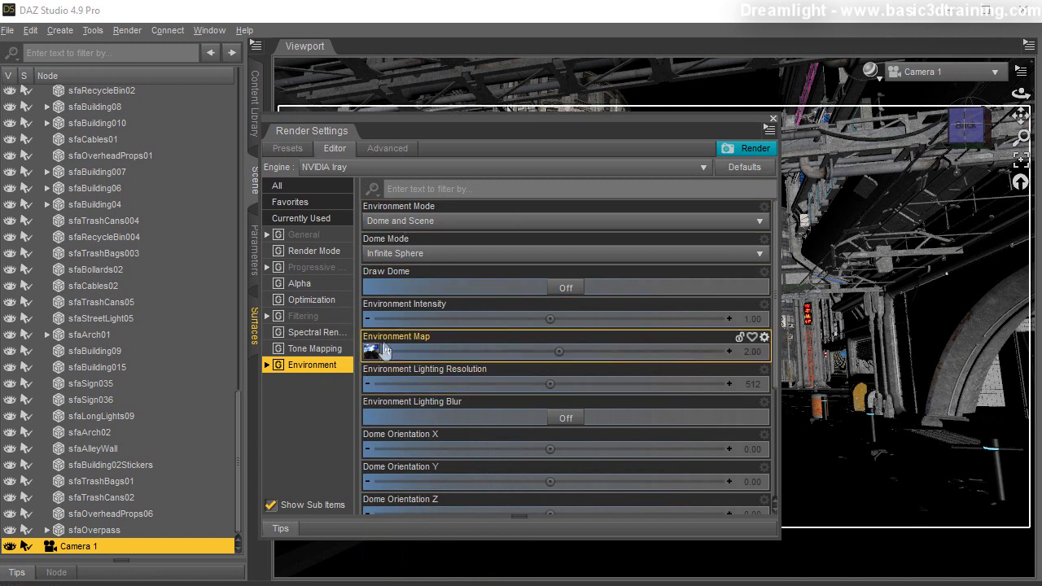
click(411, 223)
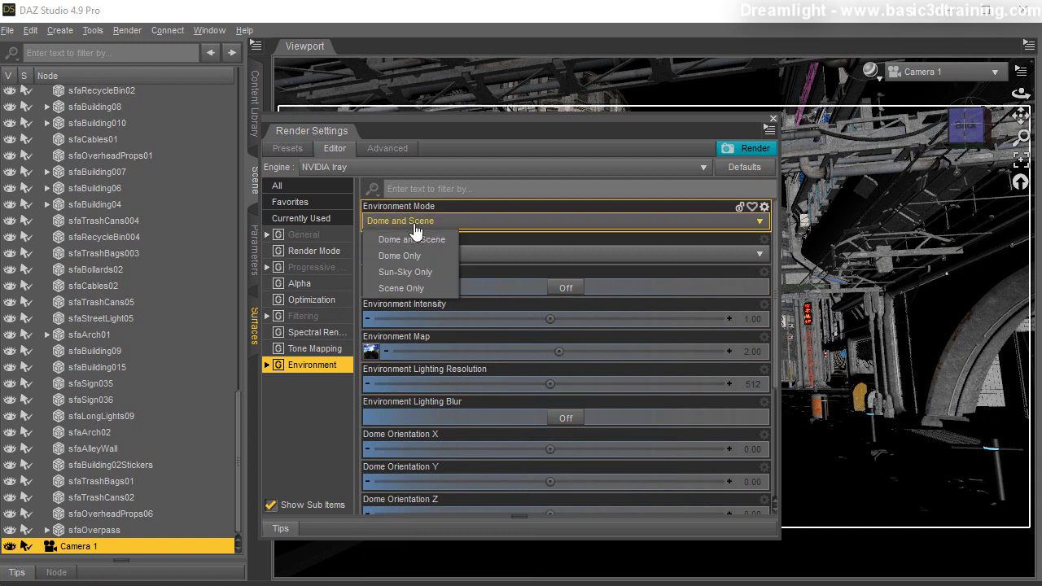
click(401, 288)
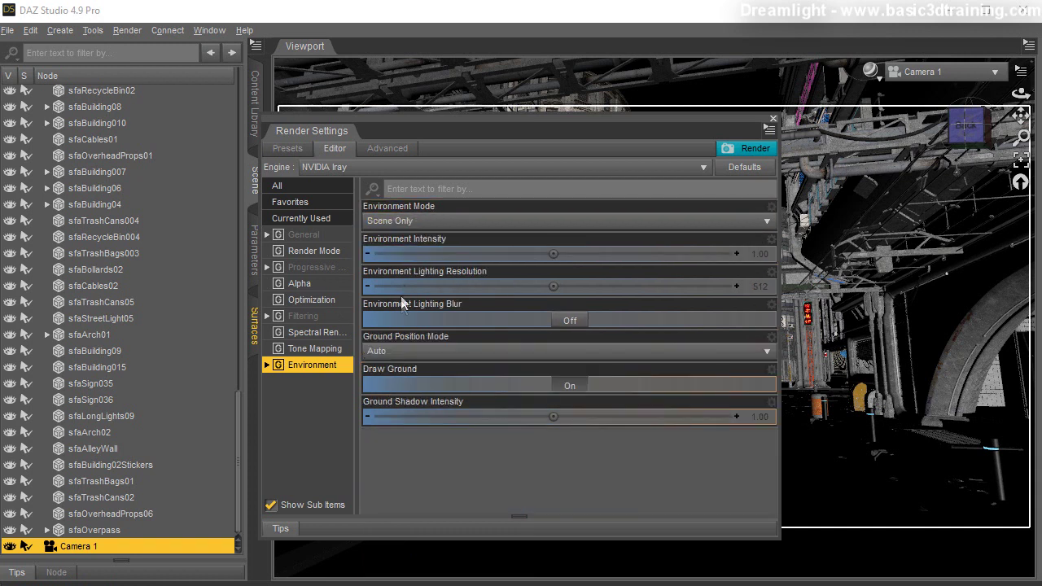
click(772, 121)
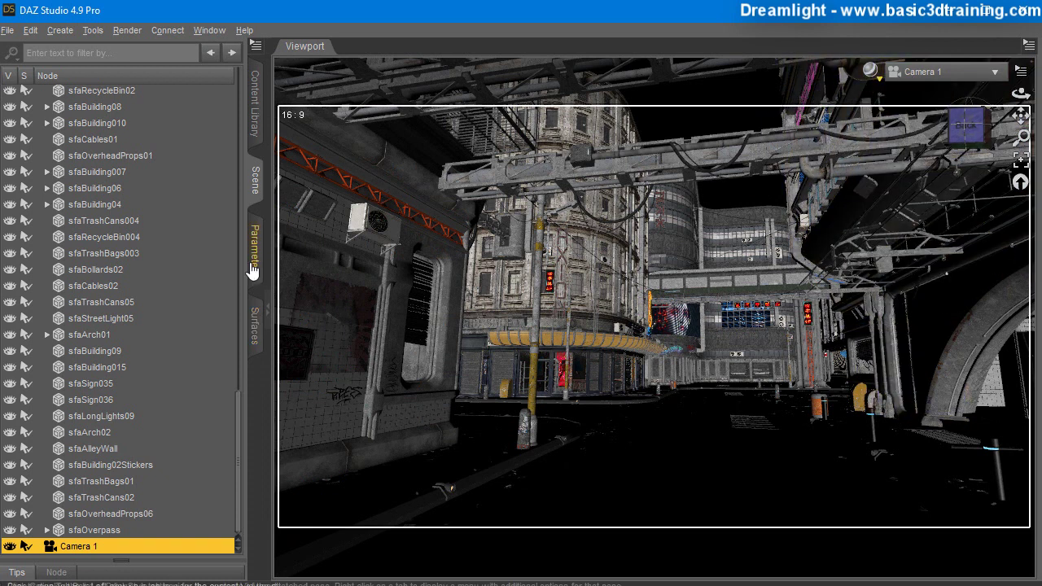
Turn Camera 1's Headlamp Mode off and switch the viewport to the NVIDIA Iray preview
click(253, 270)
click(49, 313)
click(160, 84)
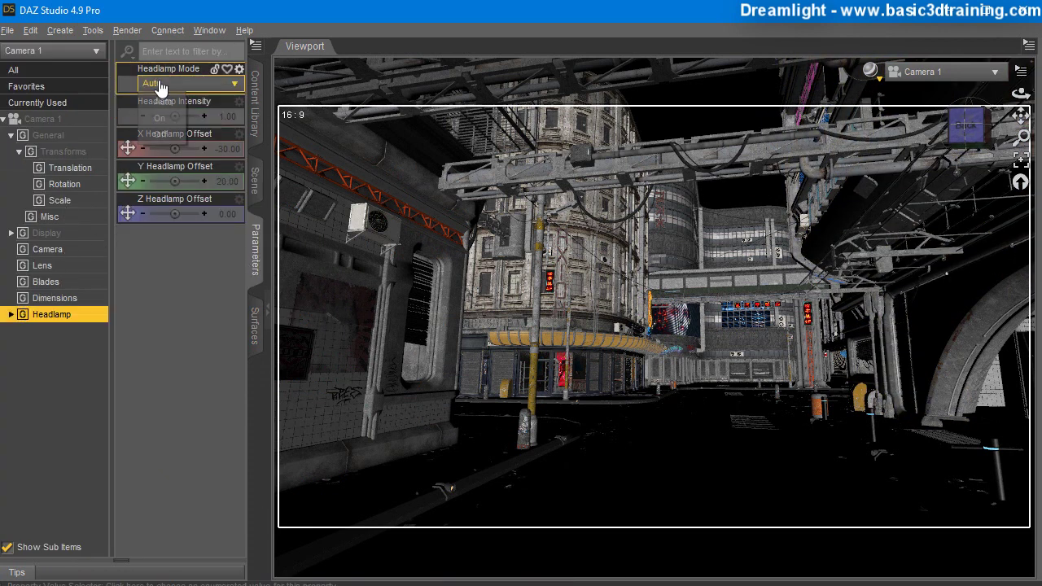
click(161, 134)
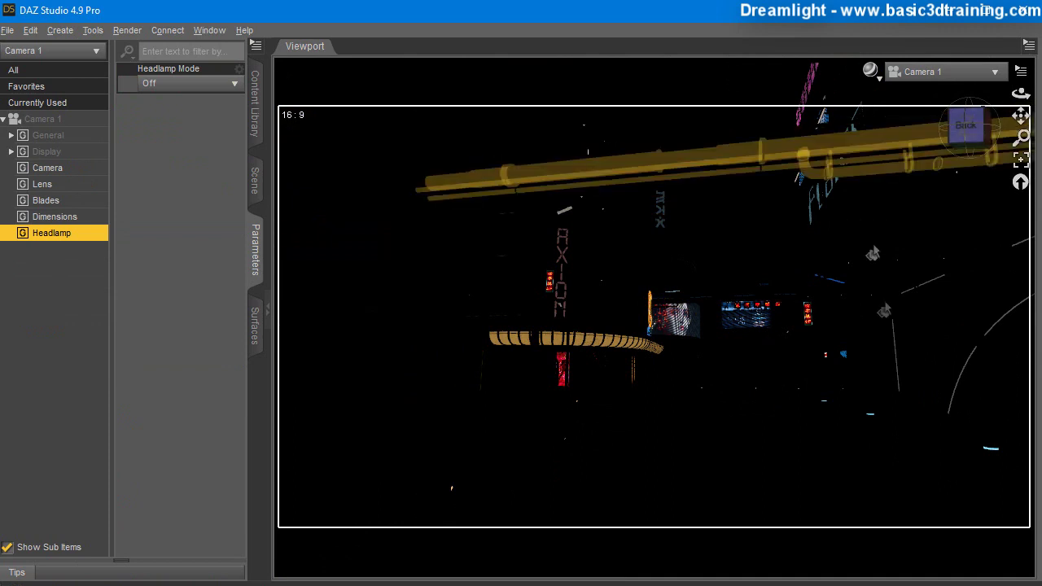
click(874, 77)
click(826, 269)
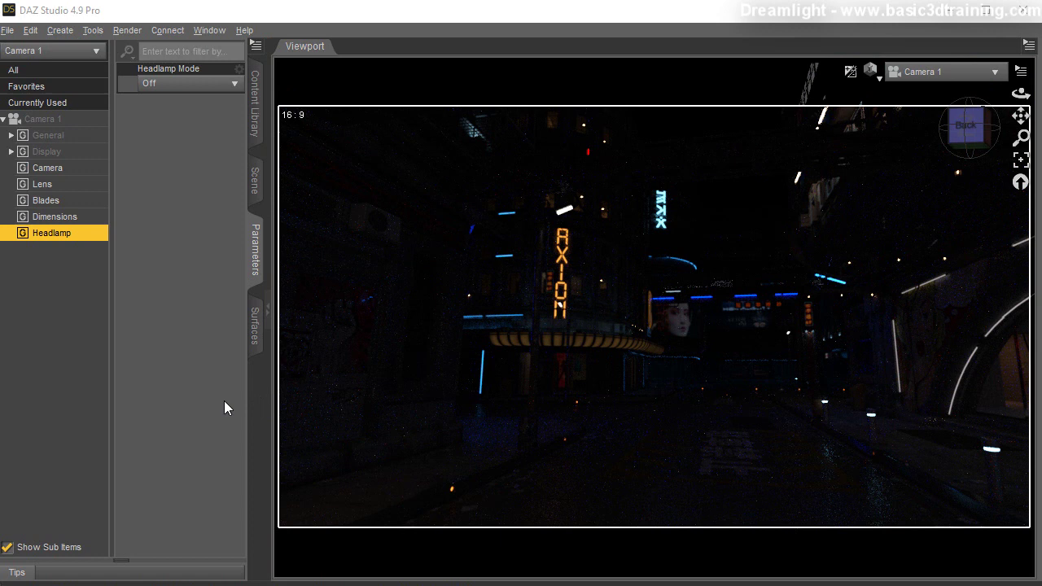
Set the Film ISO in the render settings' tone mapping to 200
click(116, 30)
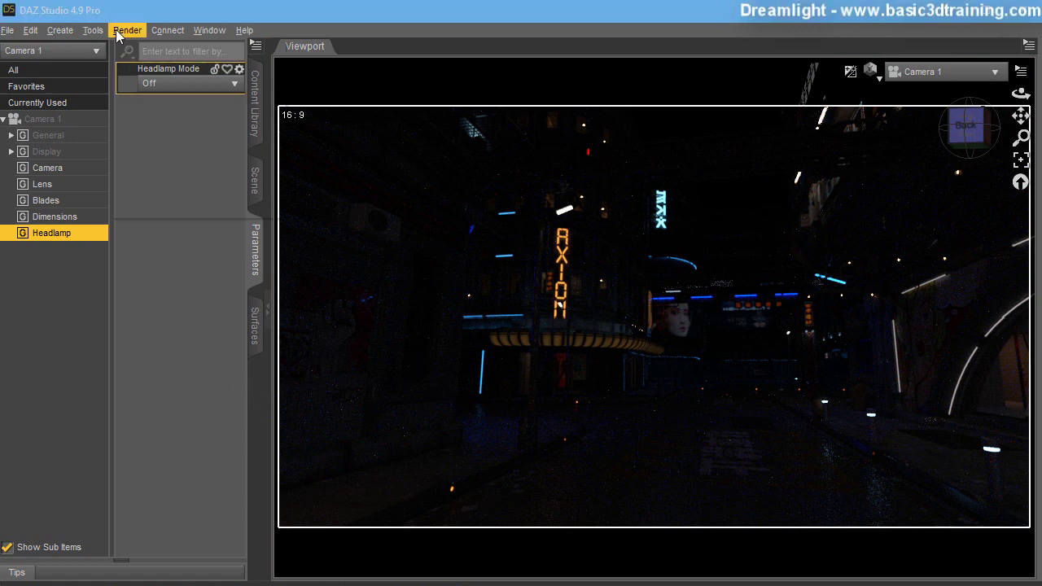
click(118, 34)
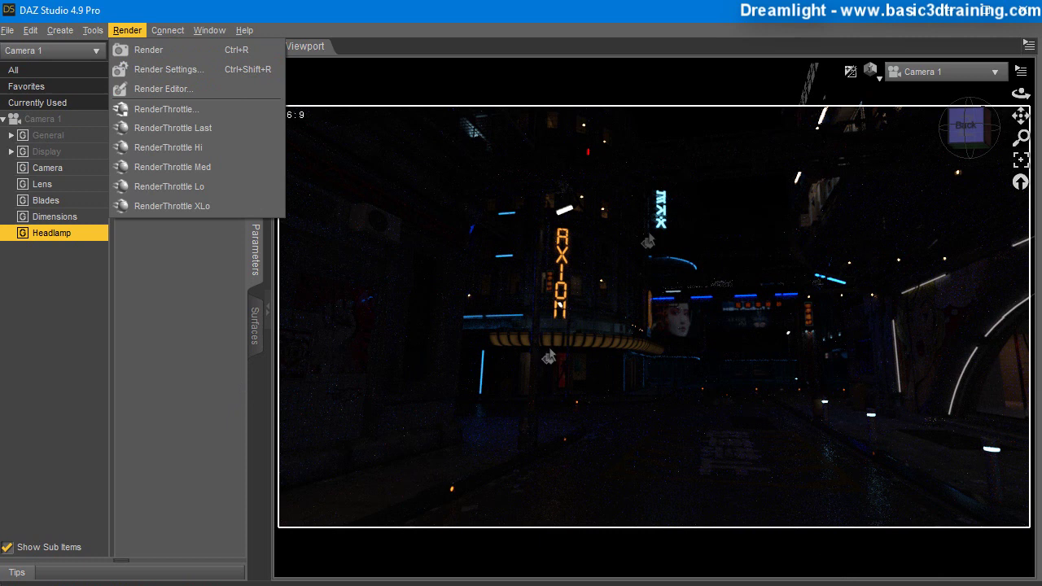
click(161, 70)
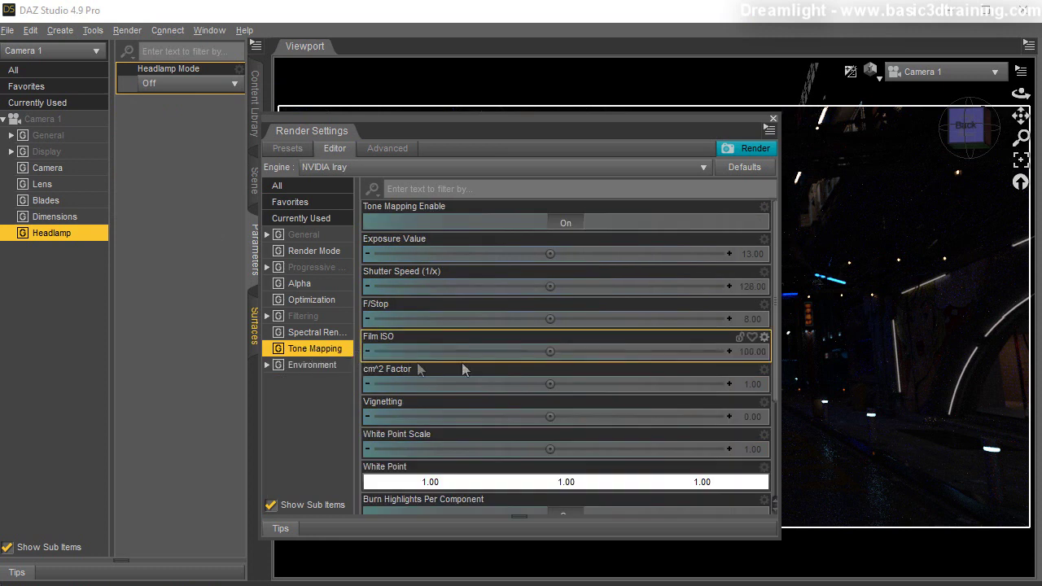
click(752, 352)
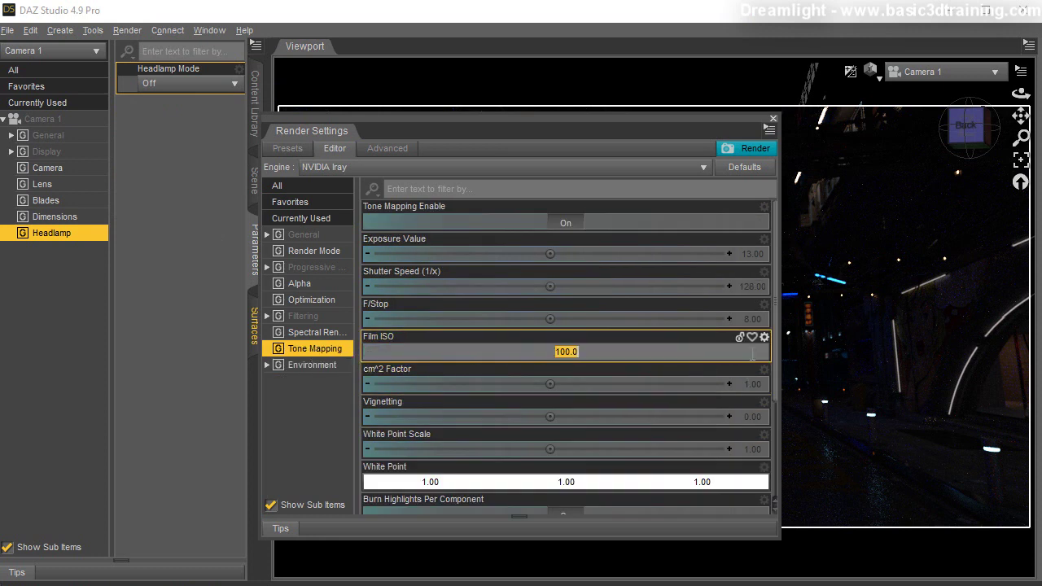
text(200)
key(Return)
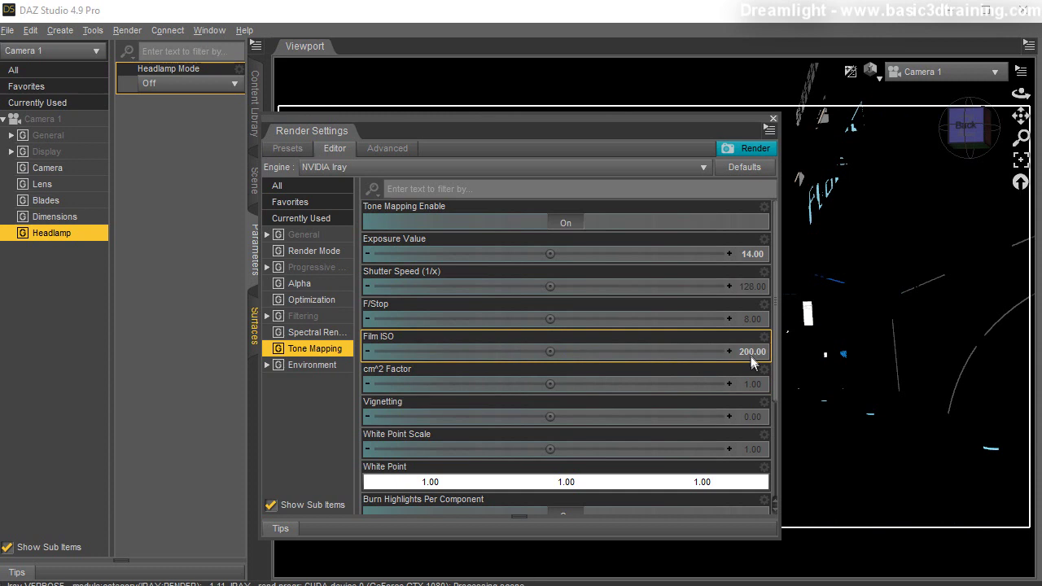
Move the render settings clear of the viewport preview and raise the Film ISO to 400
drag(591, 128, 91, 128)
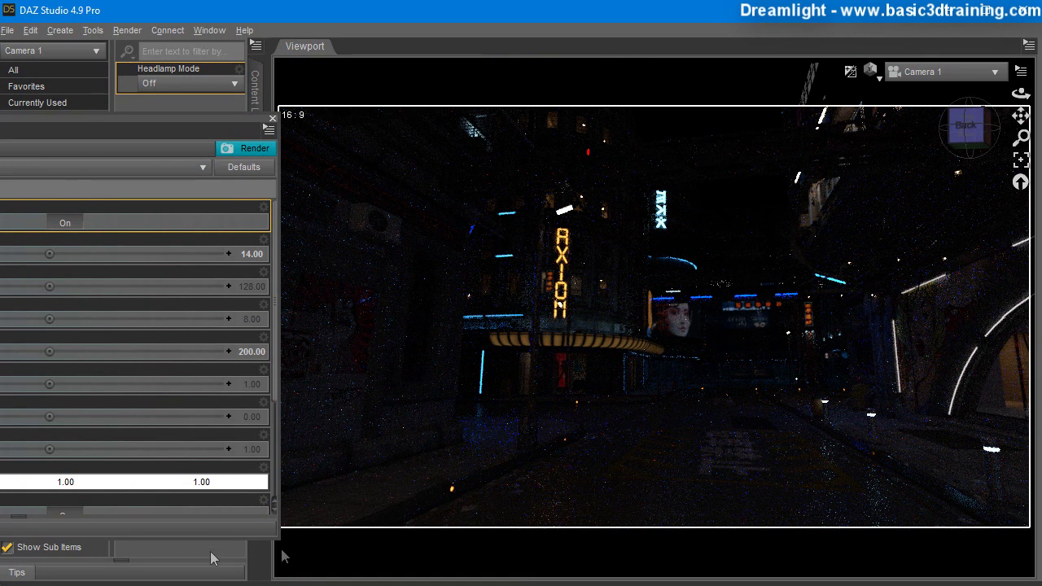
scroll(212, 456, down, 1)
click(247, 341)
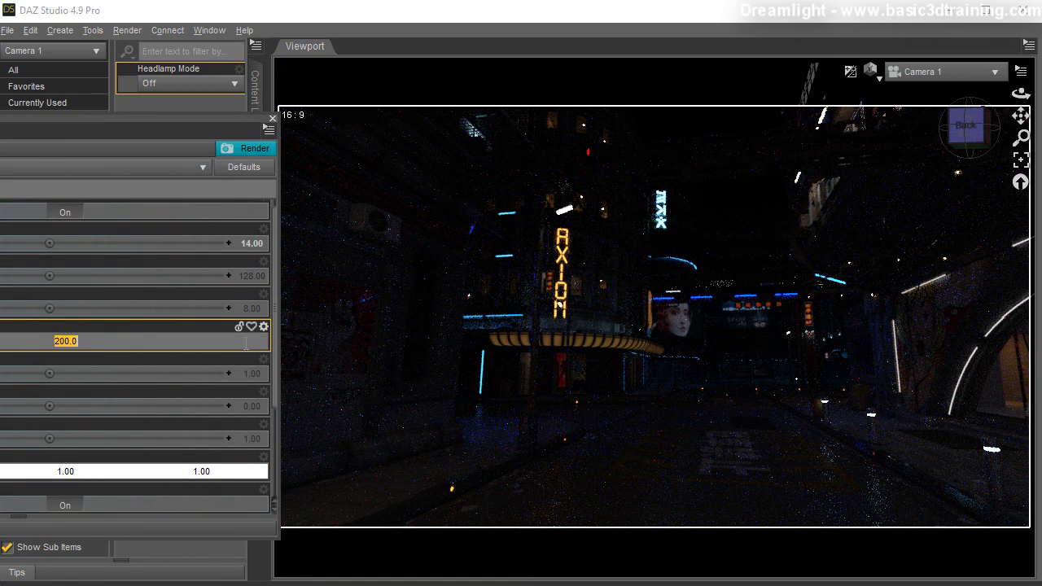
key(Return)
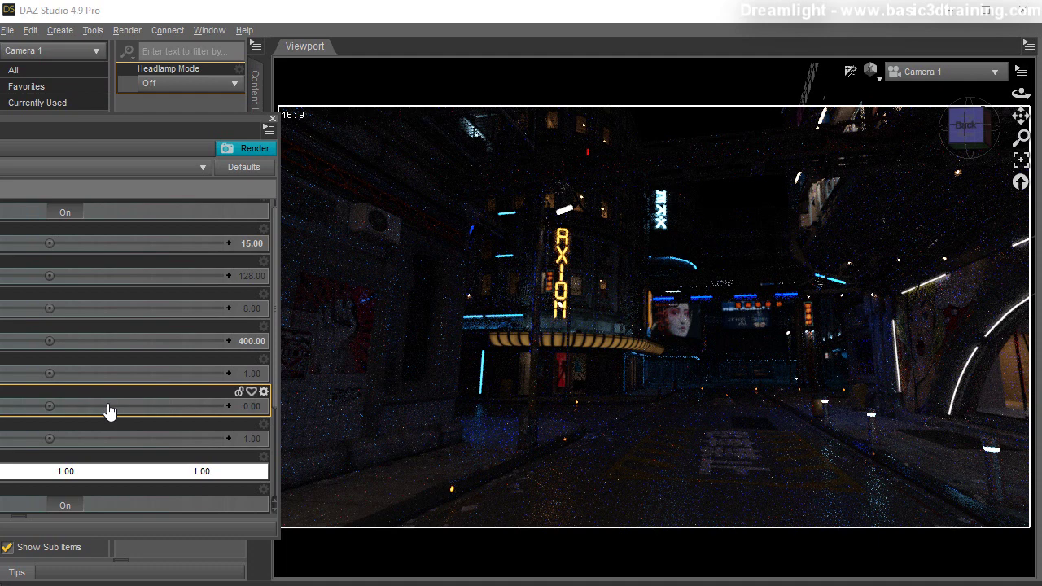
scroll(81, 245, up, 1)
drag(35, 119, 578, 114)
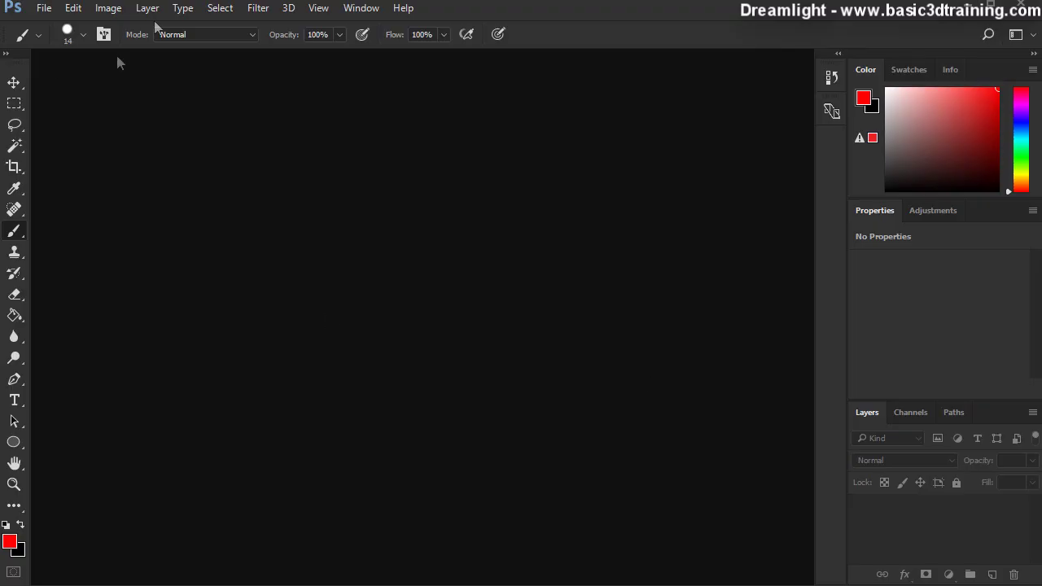
Switch to Photoshop and create a new transparent document 2000 pixels wide and 1000 pixels high
click(44, 8)
click(47, 27)
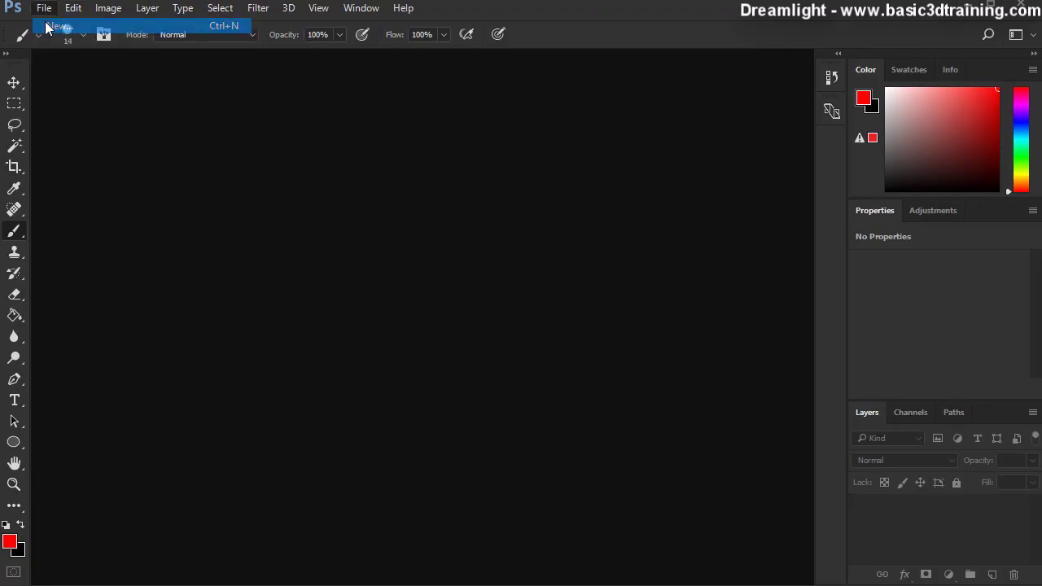
click(548, 210)
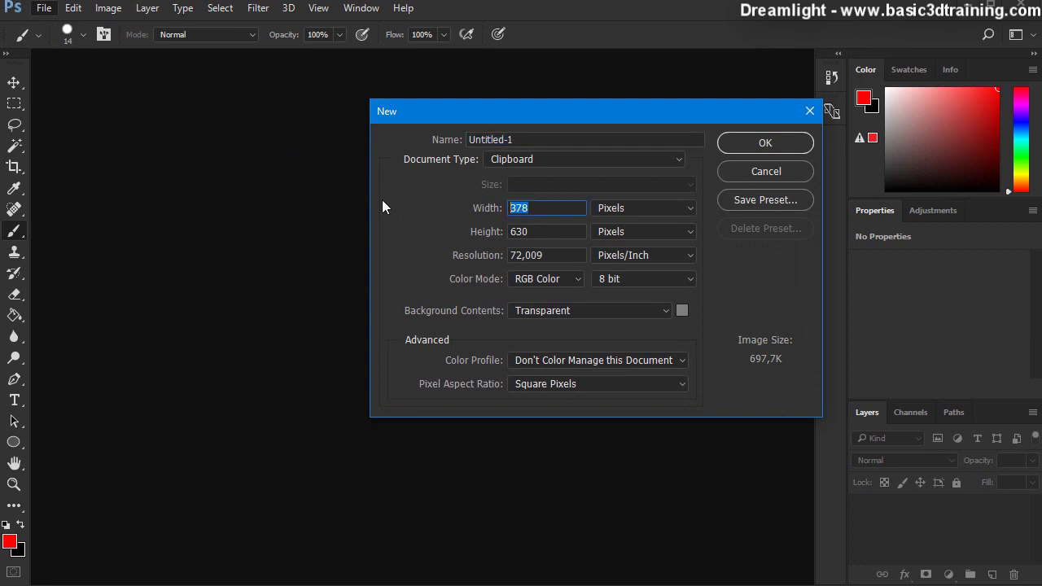
text(2000)
key(Tab)
key(Tab)
text(1000)
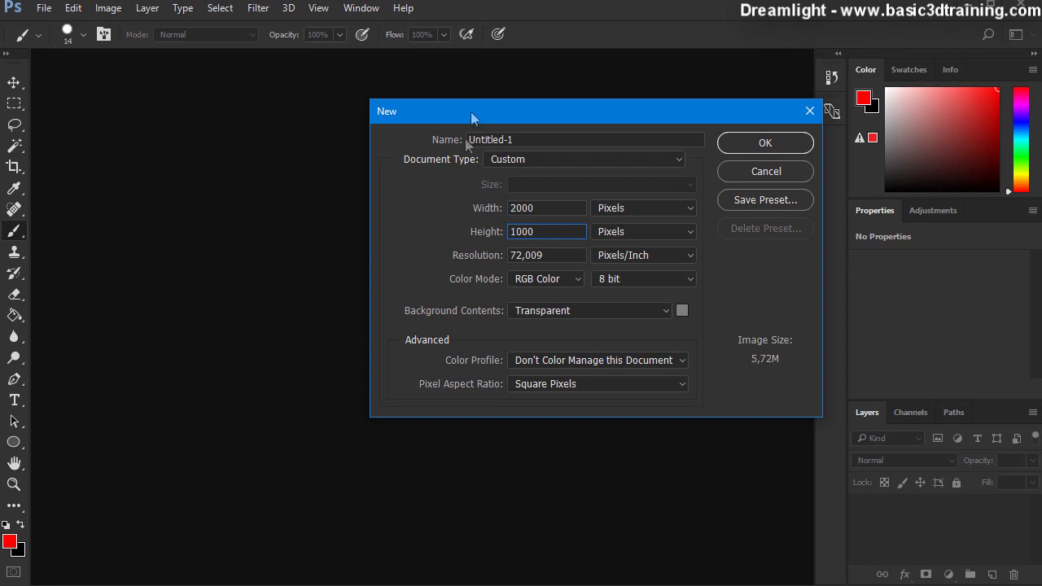
click(743, 145)
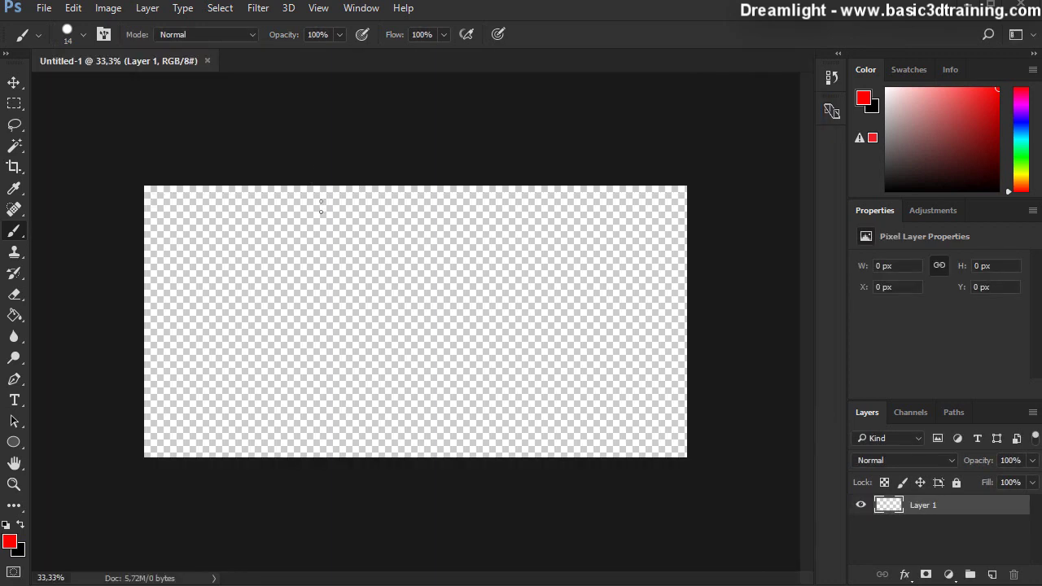
Set the foreground colour to the bright blue 2616ff and fill Layer 1 with it
click(10, 540)
mouse_move(615, 229)
mouse_down()
mouse_move(611, 213)
mouse_move(586, 210)
mouse_move(524, 151)
mouse_move(576, 141)
mouse_up()
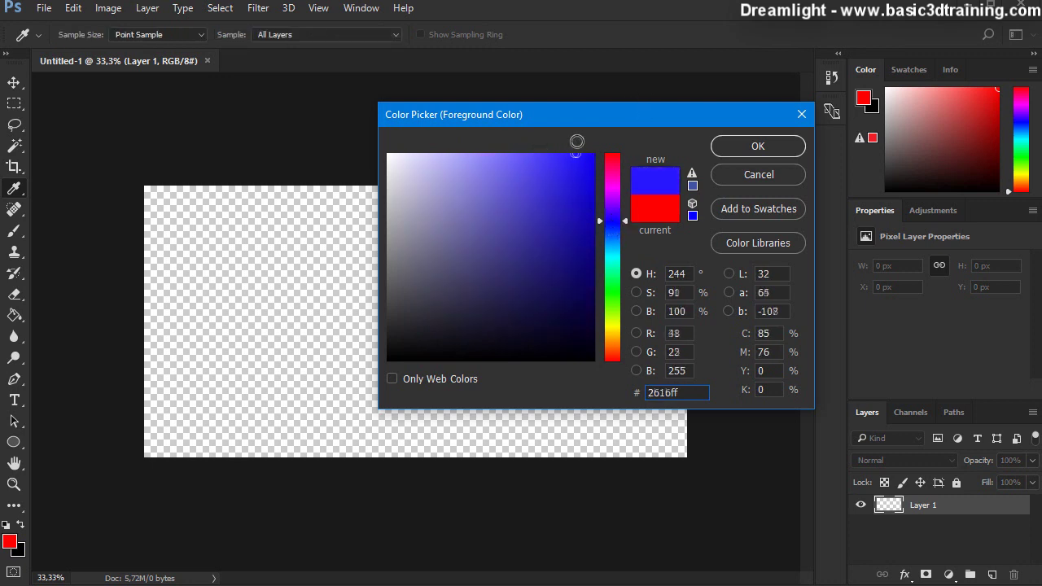
click(727, 152)
key(g)
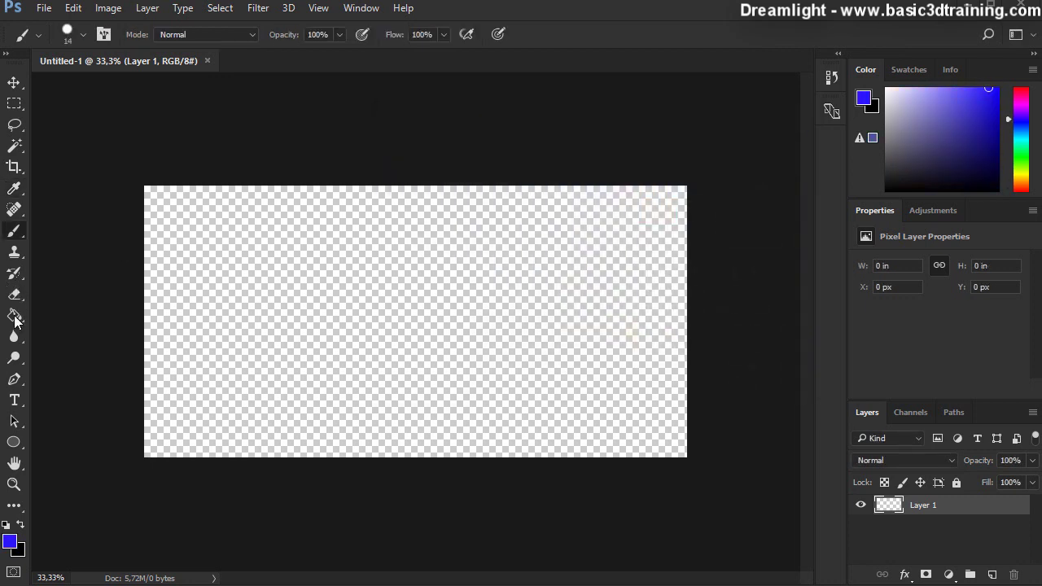
click(163, 319)
click(14, 127)
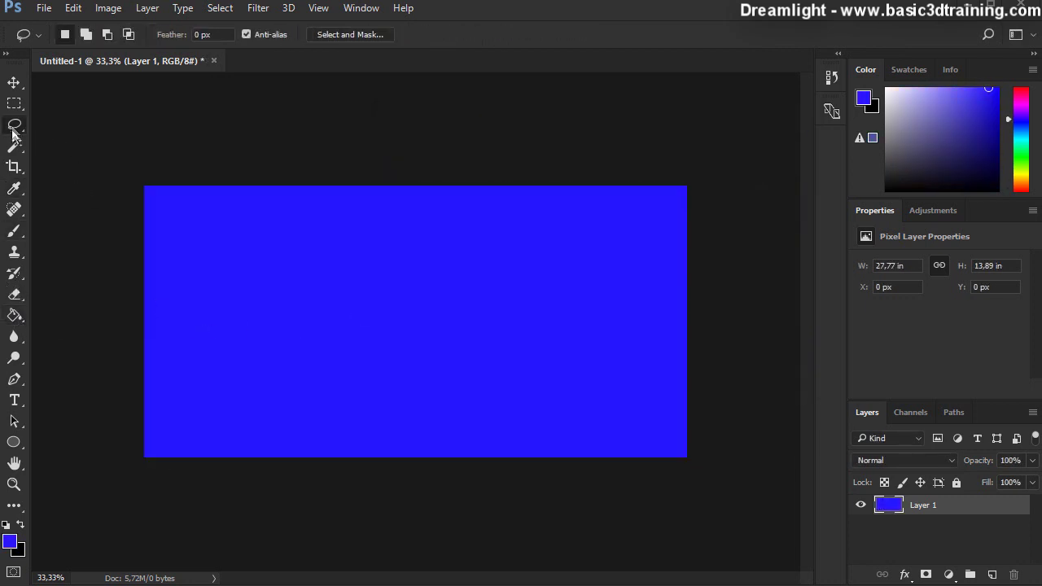
click(44, 8)
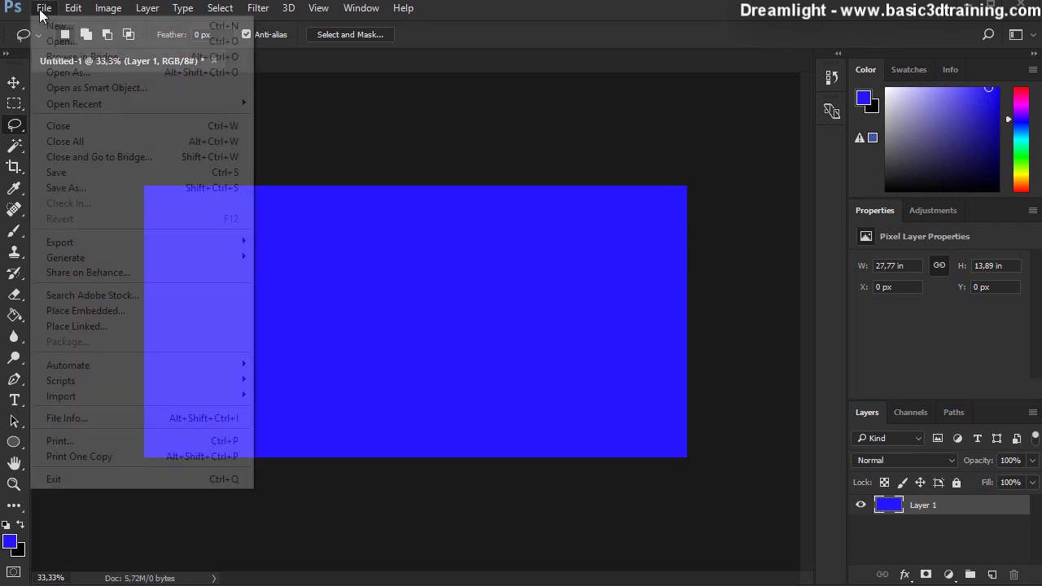
click(63, 188)
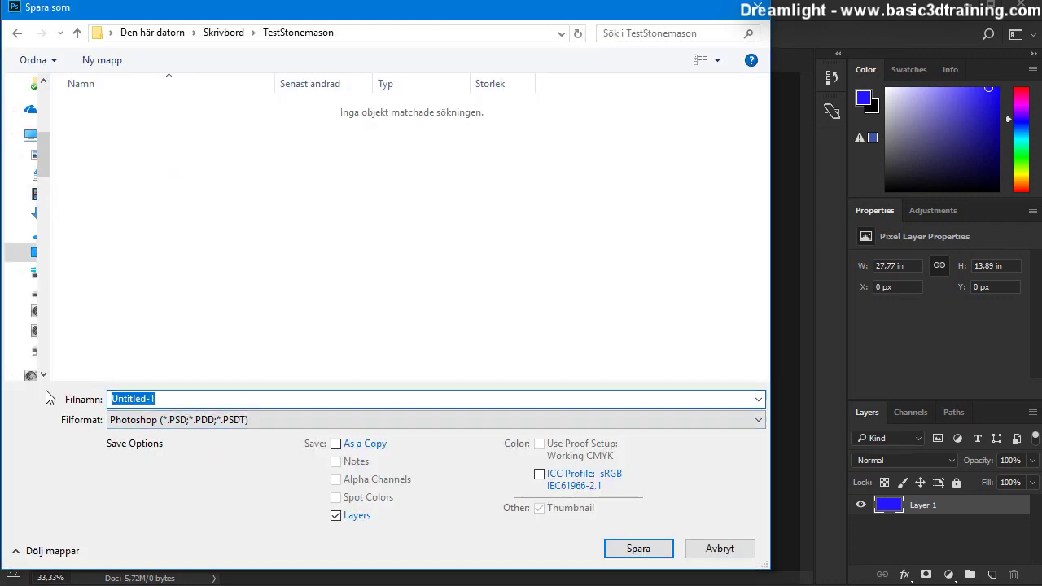
text(Bac)
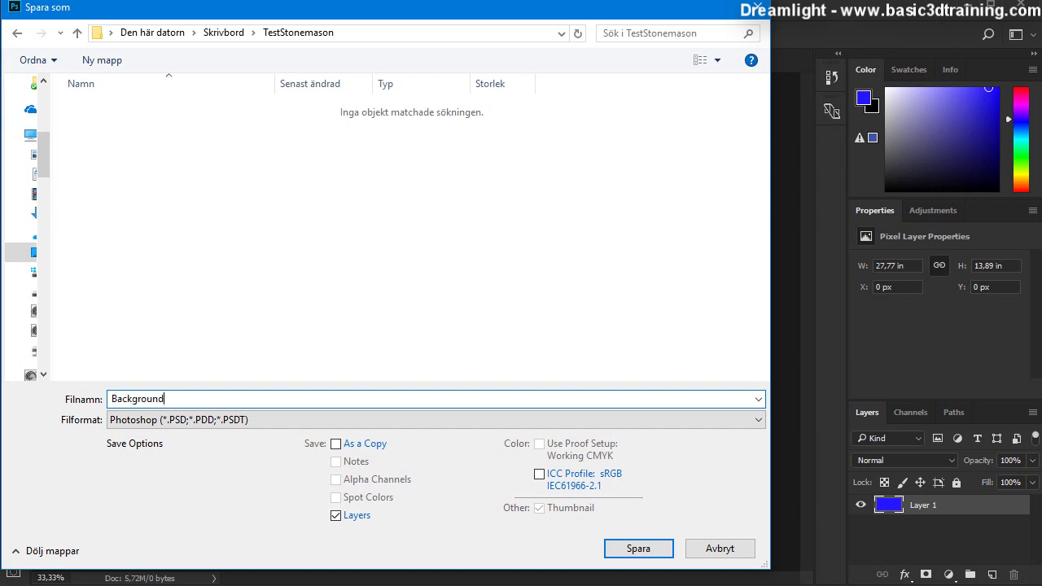
text(kground)
click(179, 419)
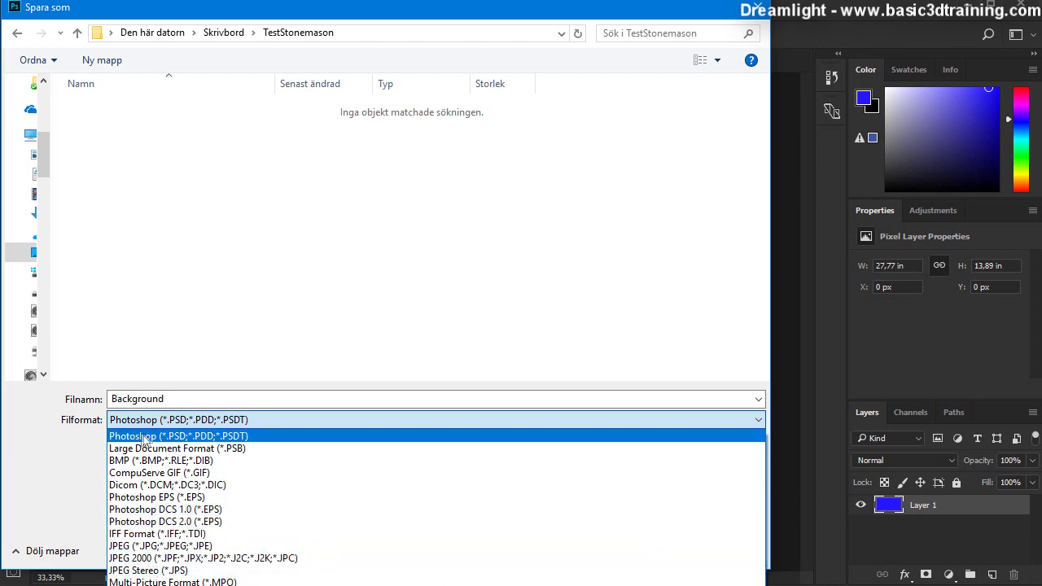
click(179, 436)
click(722, 550)
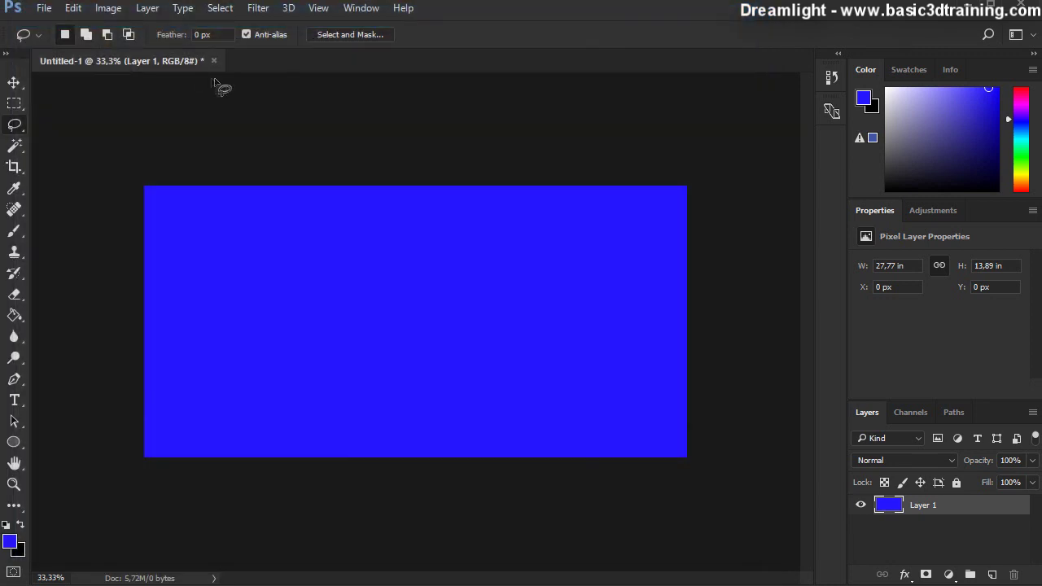
Convert the blue image to 32 bits per channel
click(108, 8)
mouse_move(118, 29)
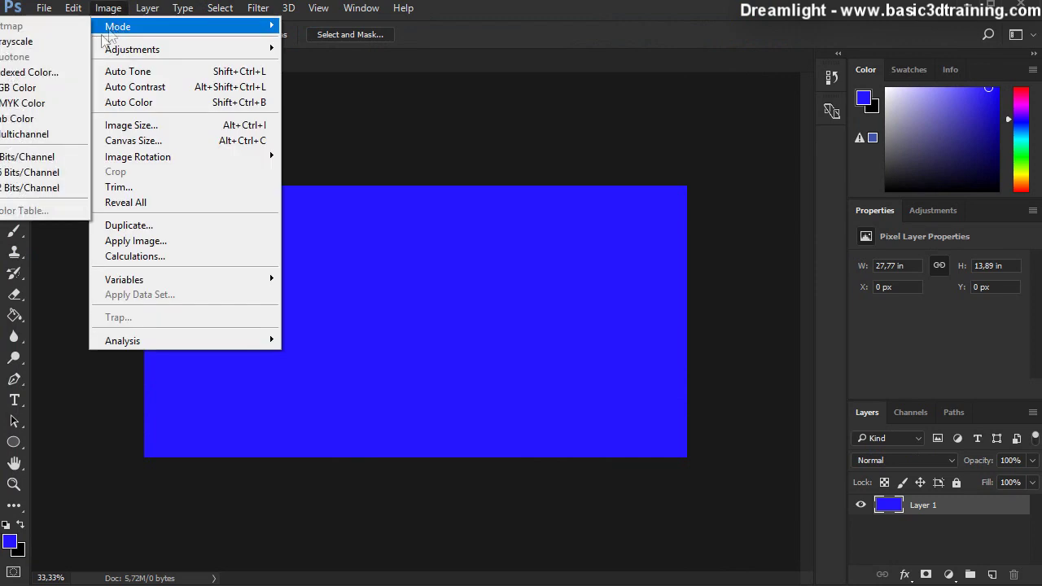
click(16, 188)
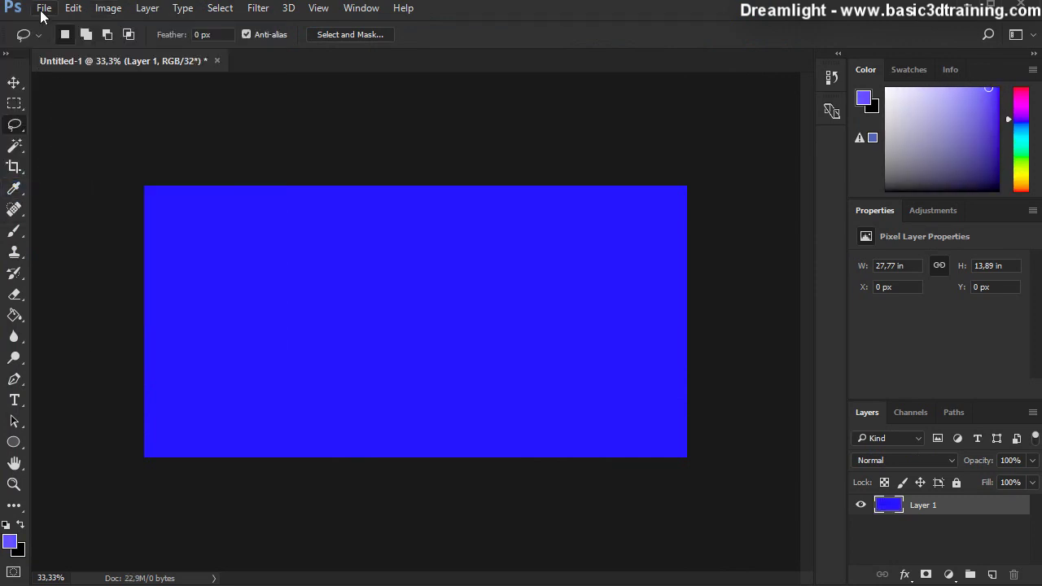
Save the blue image as Background in Radiance HDR format in the TestStonemason folder and quit Photoshop, discarding the Untitled-1 changes
click(44, 8)
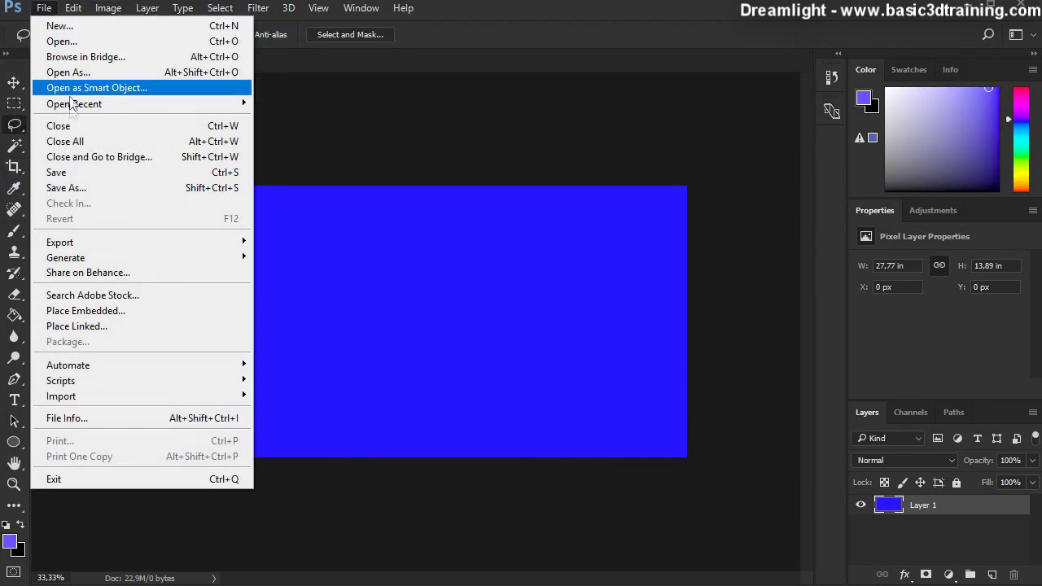
click(75, 188)
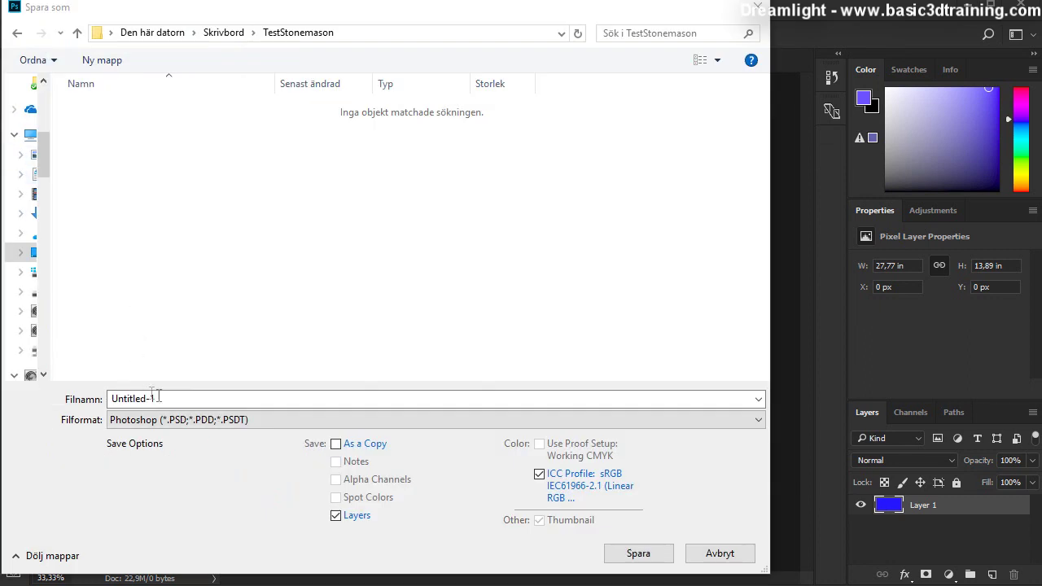
text(Background)
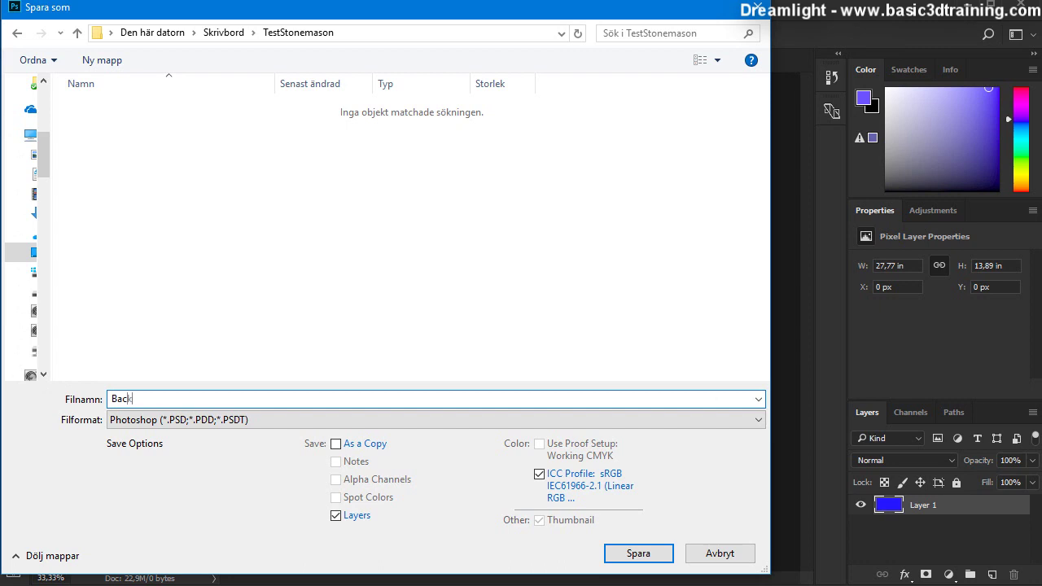
click(128, 419)
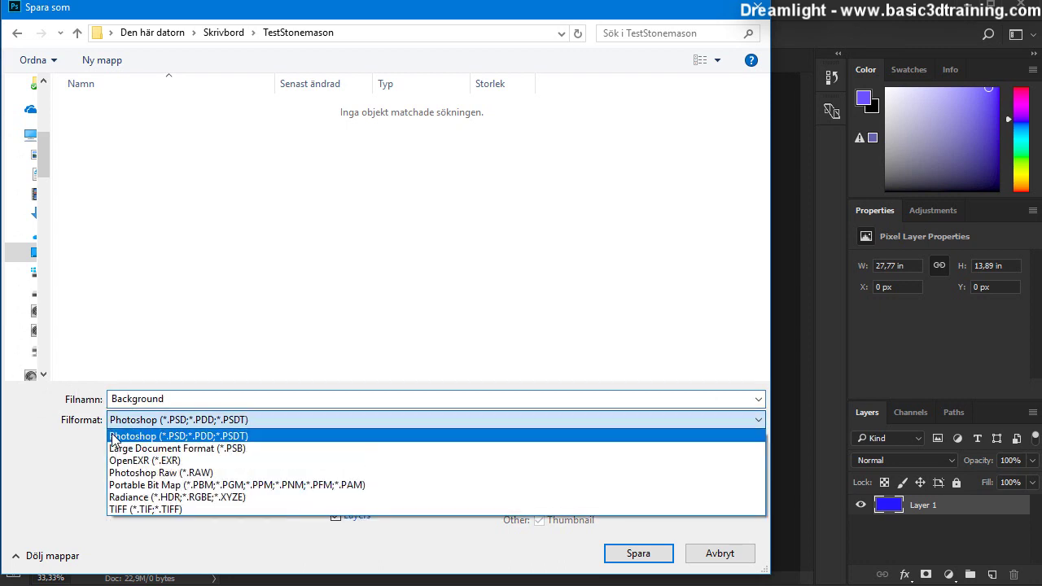
click(167, 498)
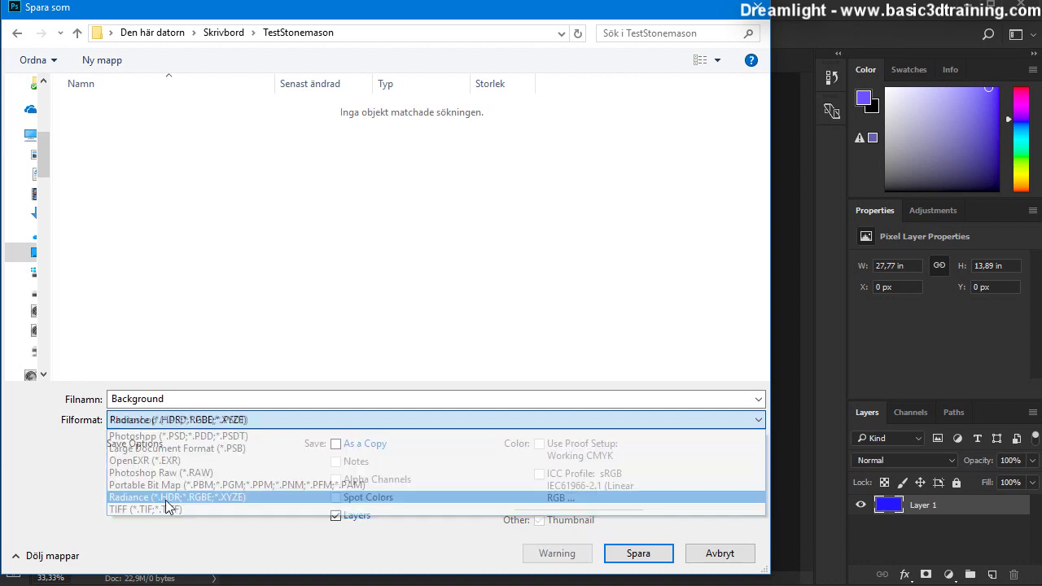
click(230, 397)
click(230, 398)
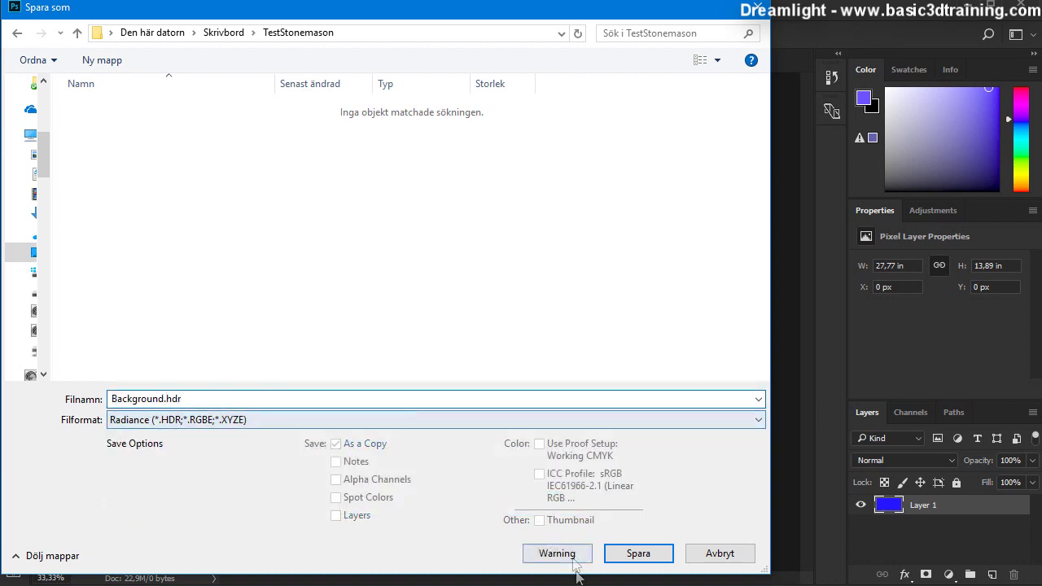
click(634, 554)
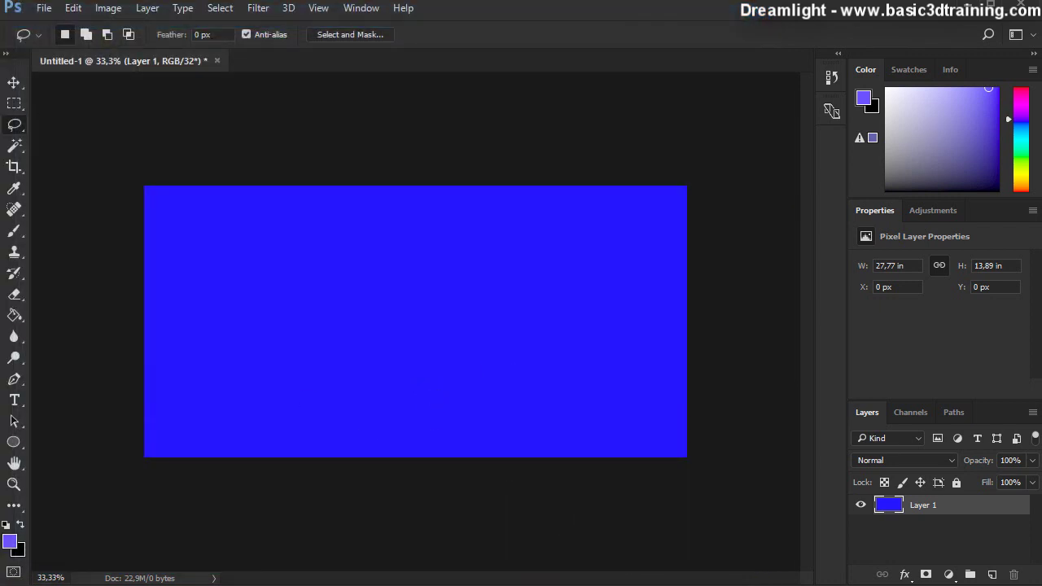
click(1021, 6)
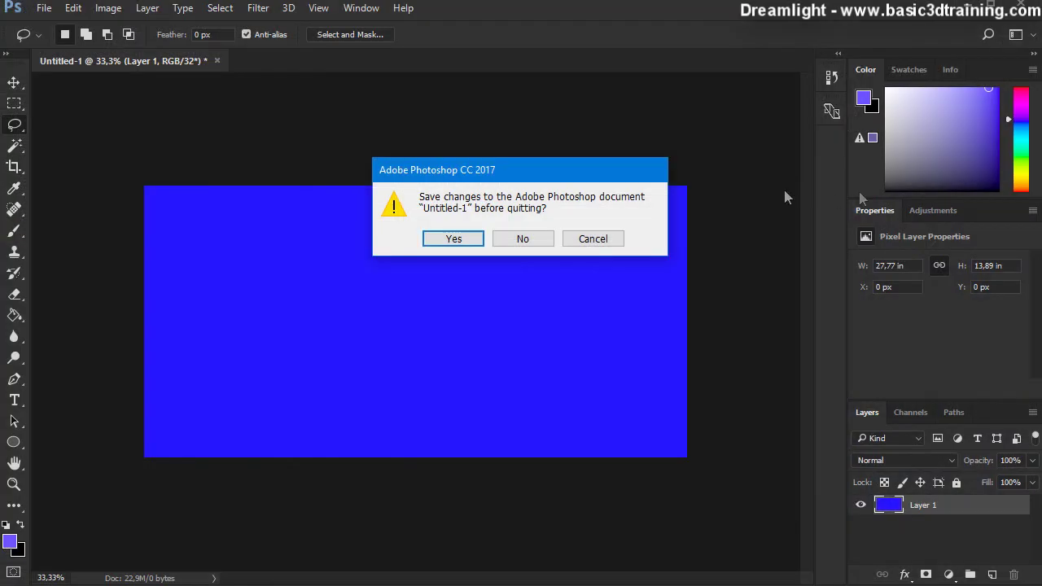
click(525, 239)
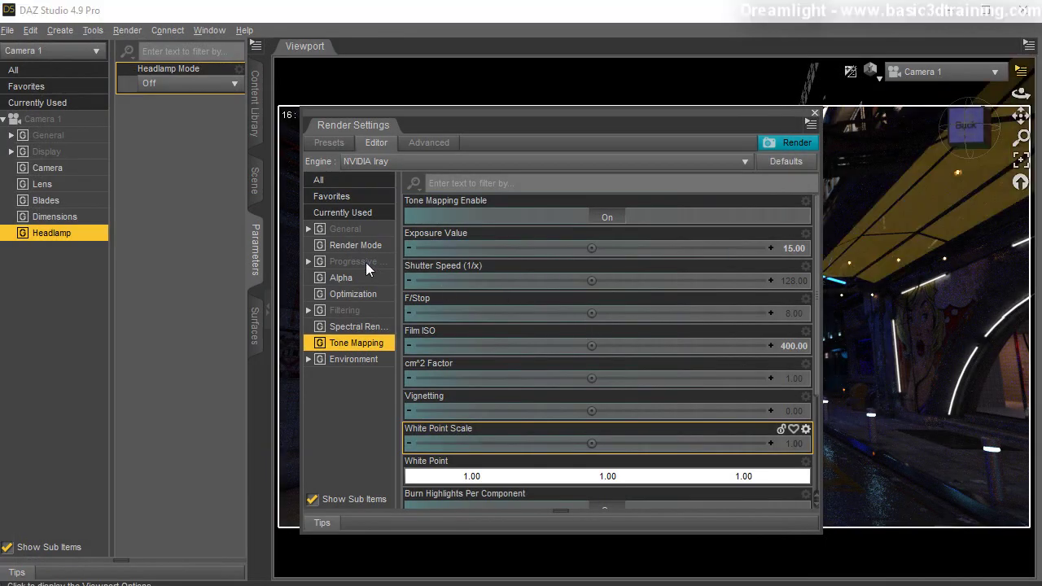
In the DAZ Studio render settings, set Environment Mode to Dome and Scene and load the Background HDR image as the Environment Map
click(346, 359)
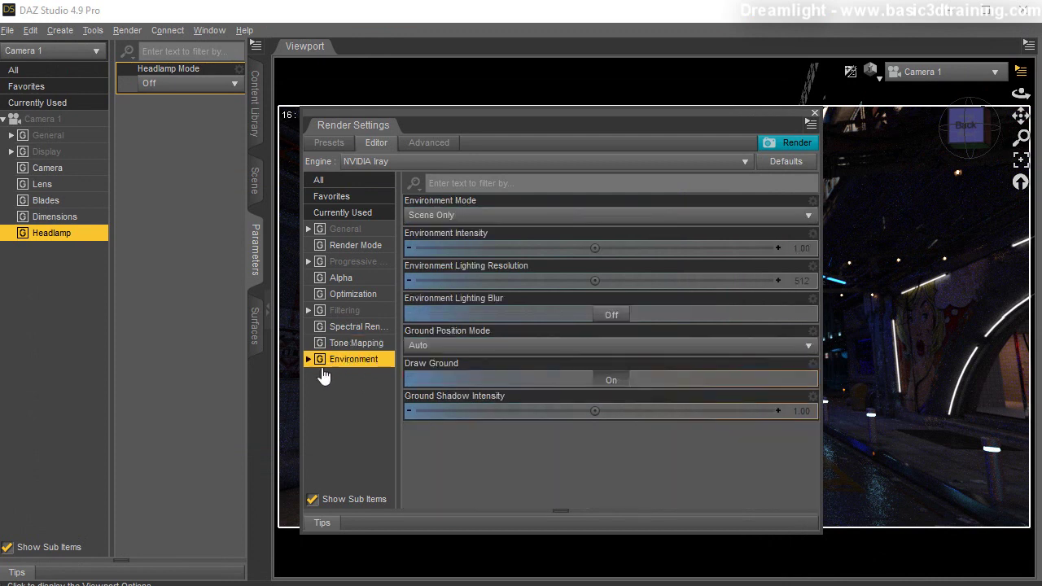
click(432, 215)
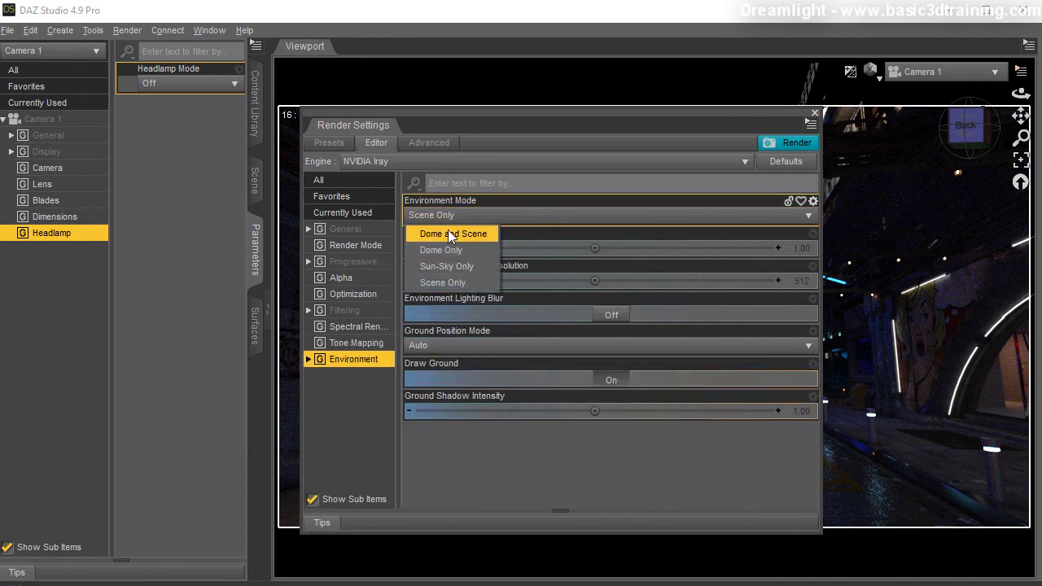
click(453, 232)
click(413, 346)
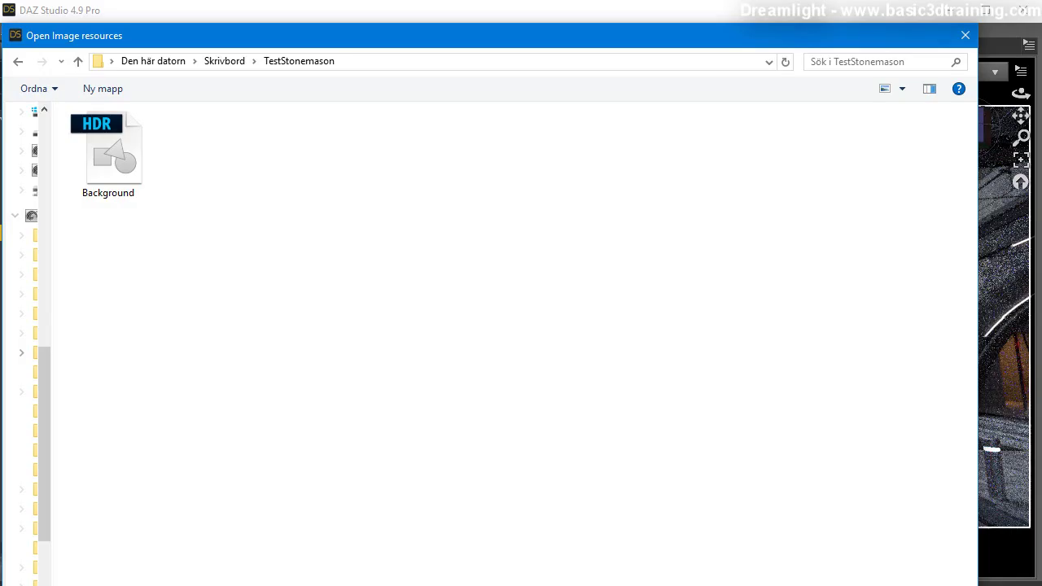
click(123, 162)
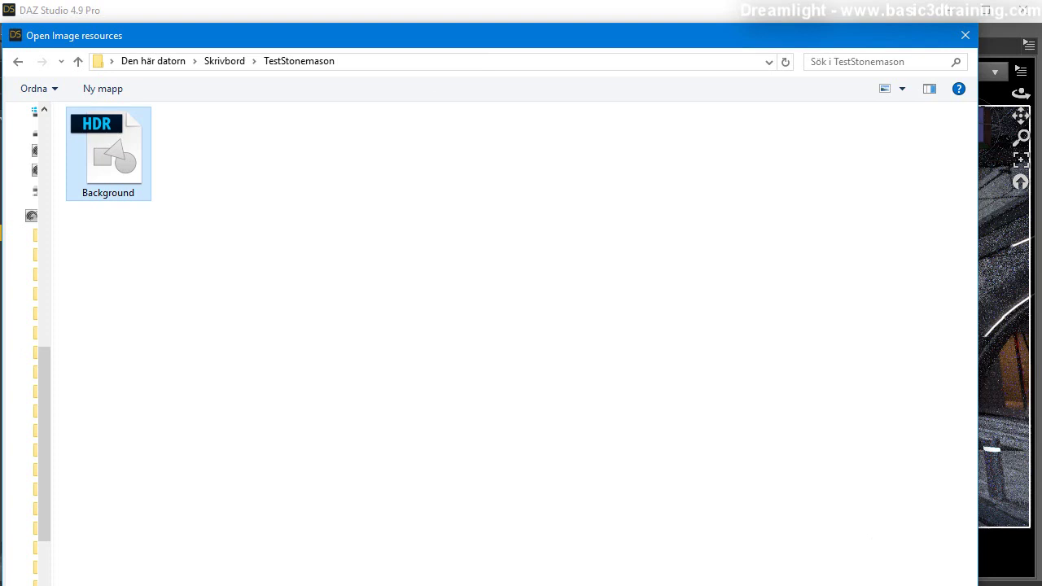
double_click(124, 163)
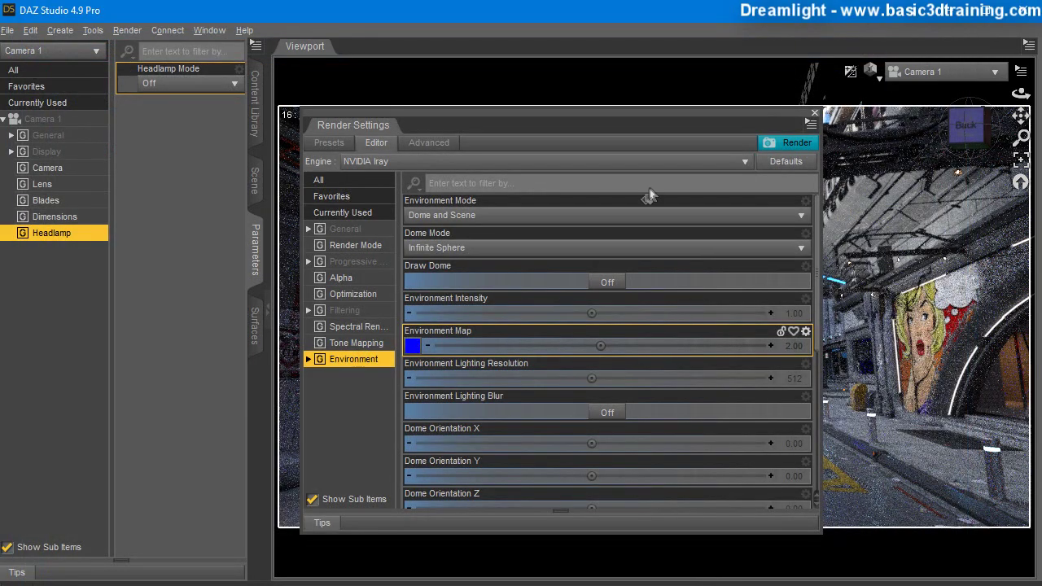
Uncover the viewport preview and turn Draw Dome on to try the blue sky, switching it back off
drag(638, 112, 338, 186)
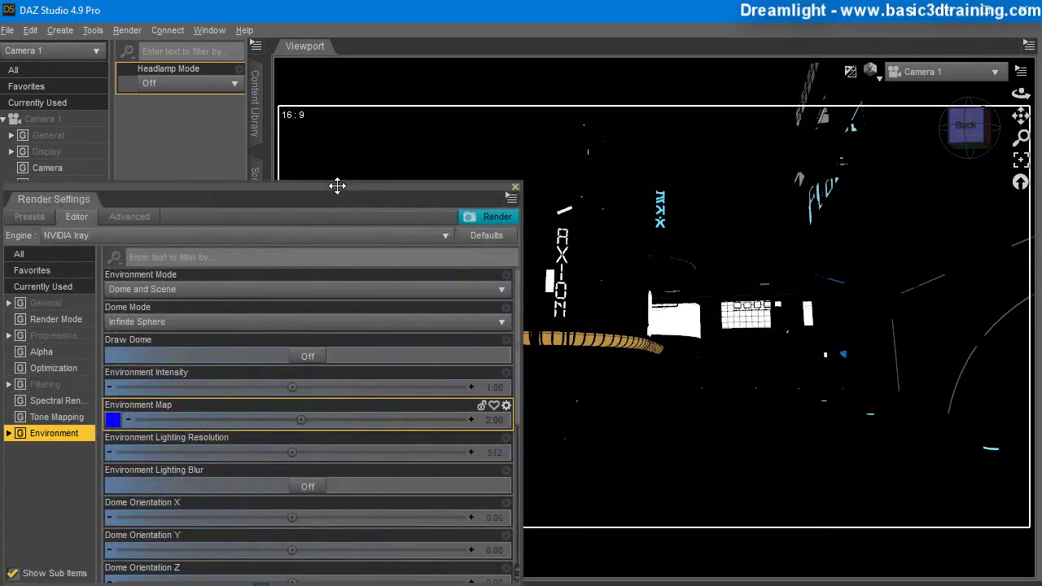
click(303, 361)
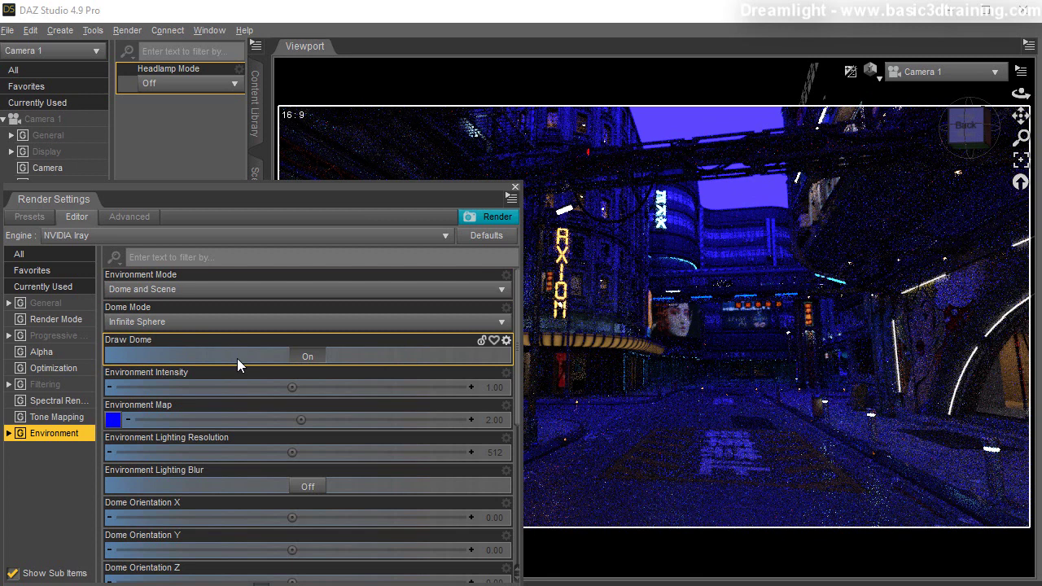
click(308, 363)
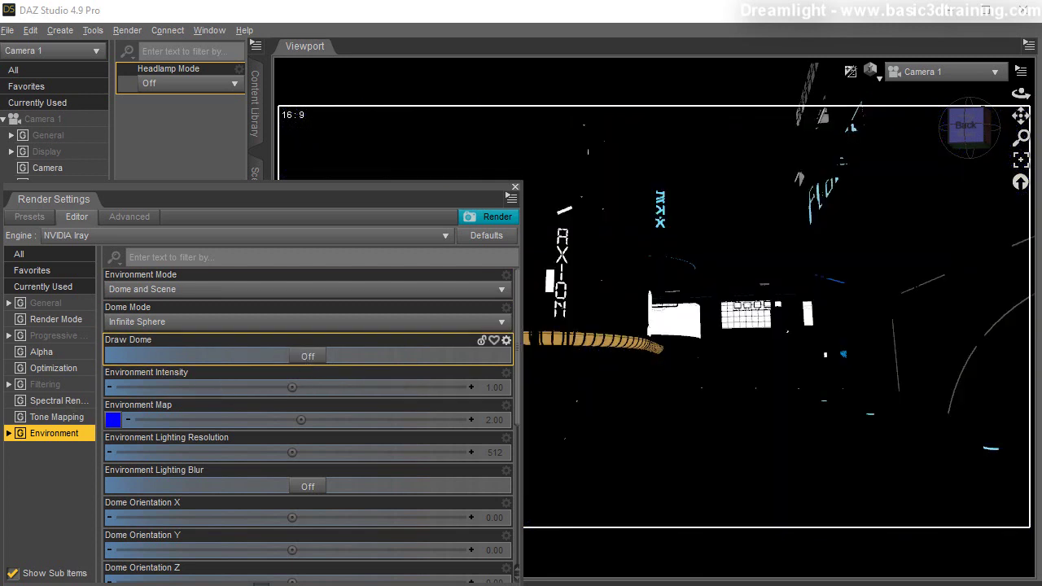
Narrow the Render Settings pane to uncover more of the preview and reduce the Environment Map value to 1 and finally 0.5
drag(135, 205, 168, 122)
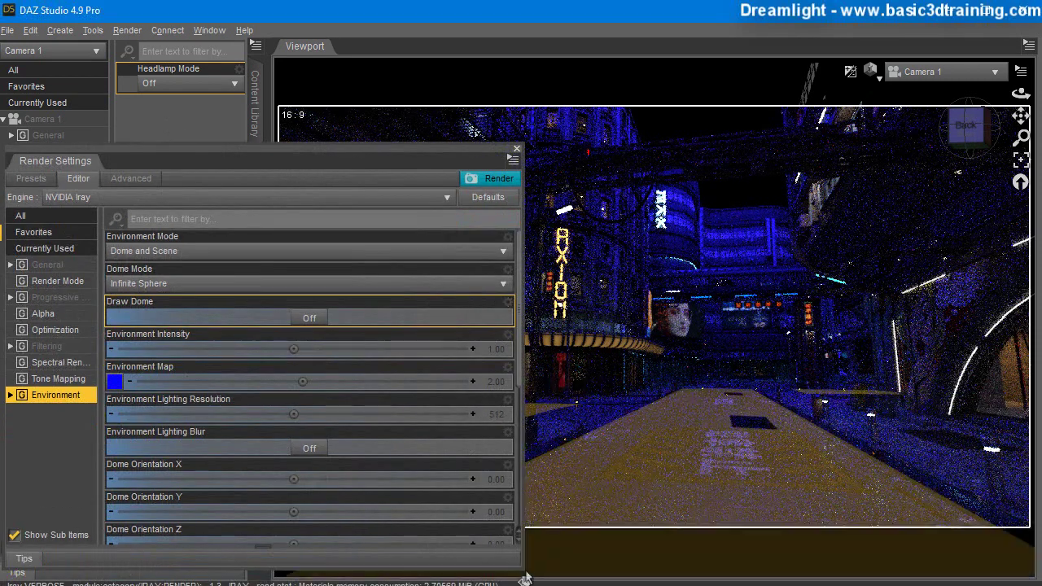
drag(522, 572, 377, 543)
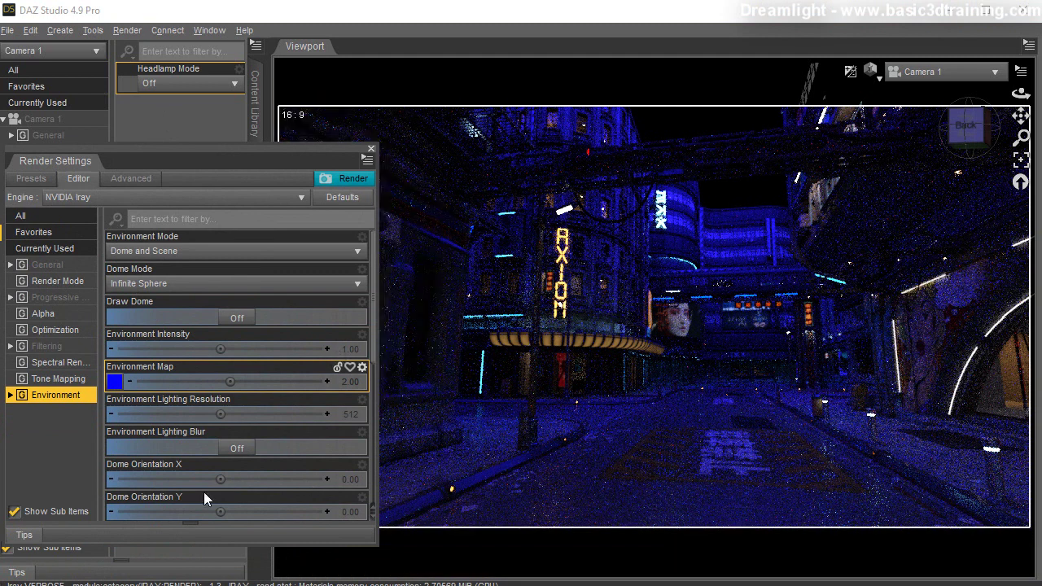
click(352, 382)
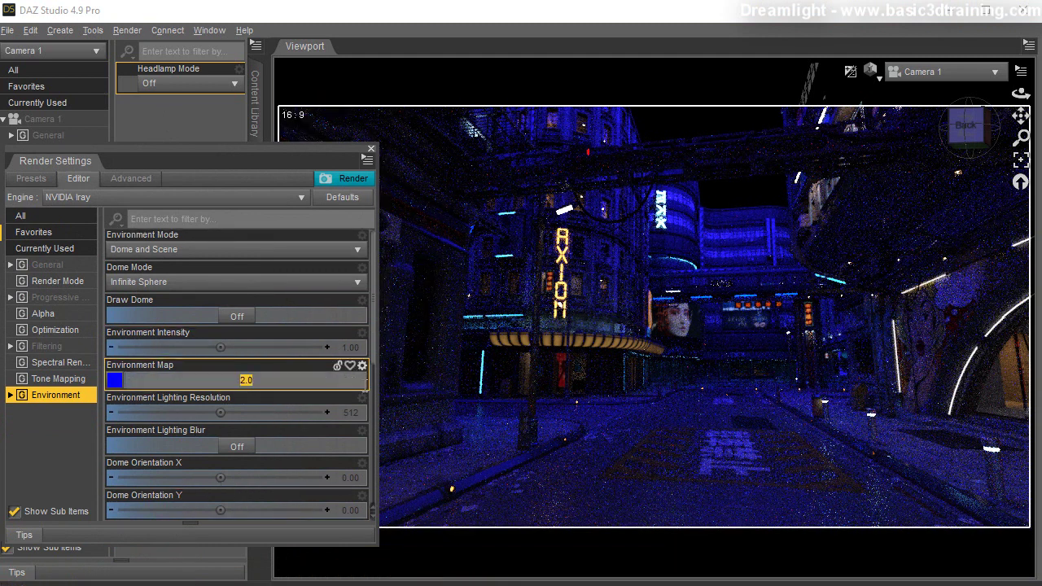
text(1)
key(Return)
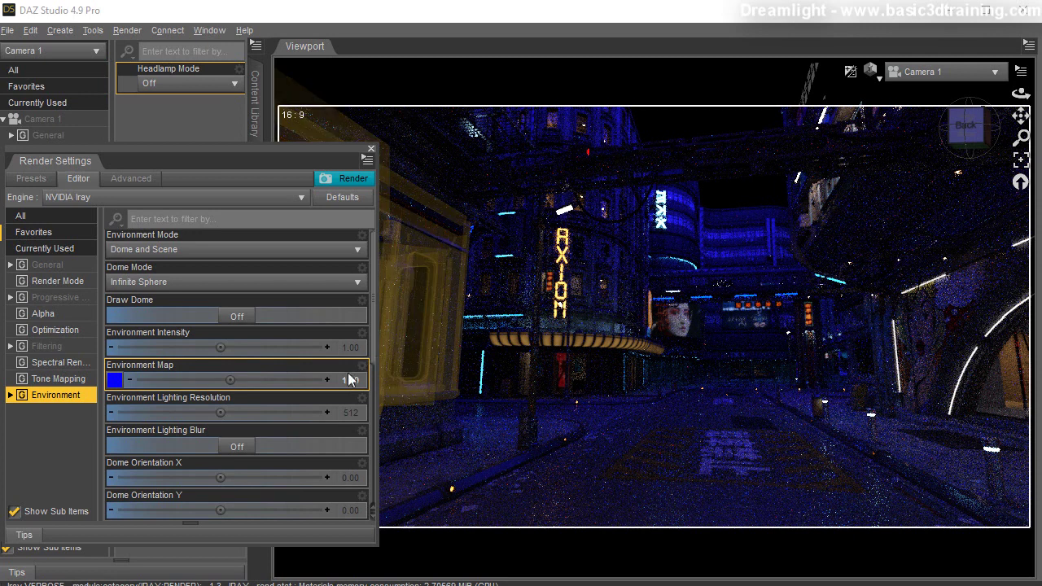
click(348, 380)
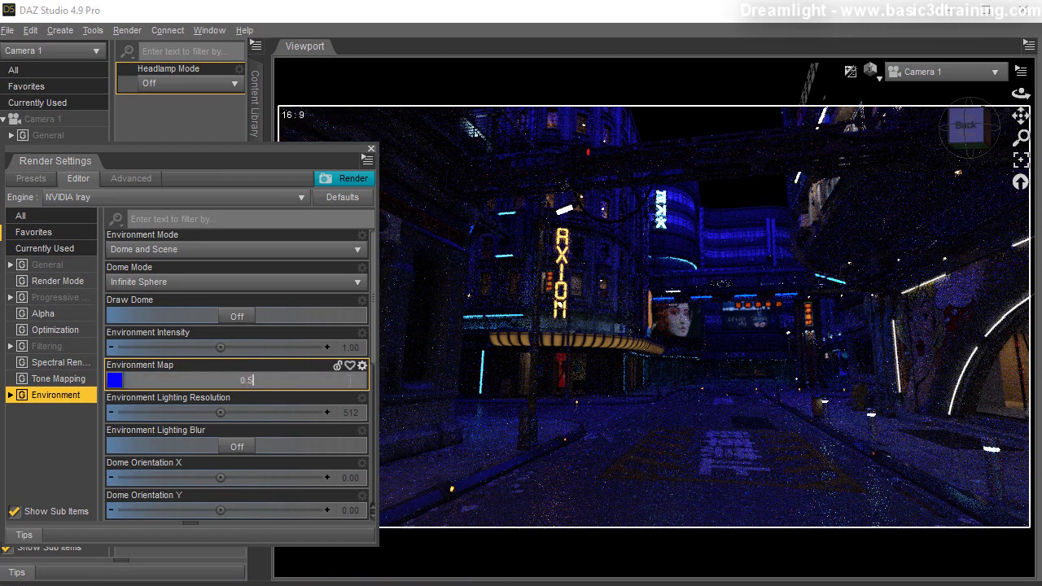
key(Return)
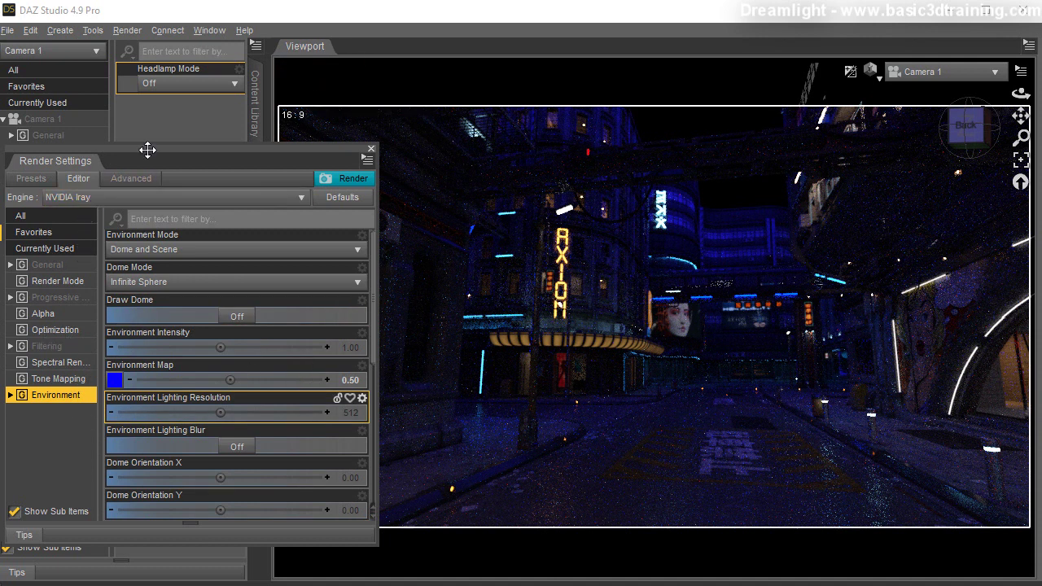
Set the Film ISO in the tone mapping settings to 800
drag(147, 150, 184, 150)
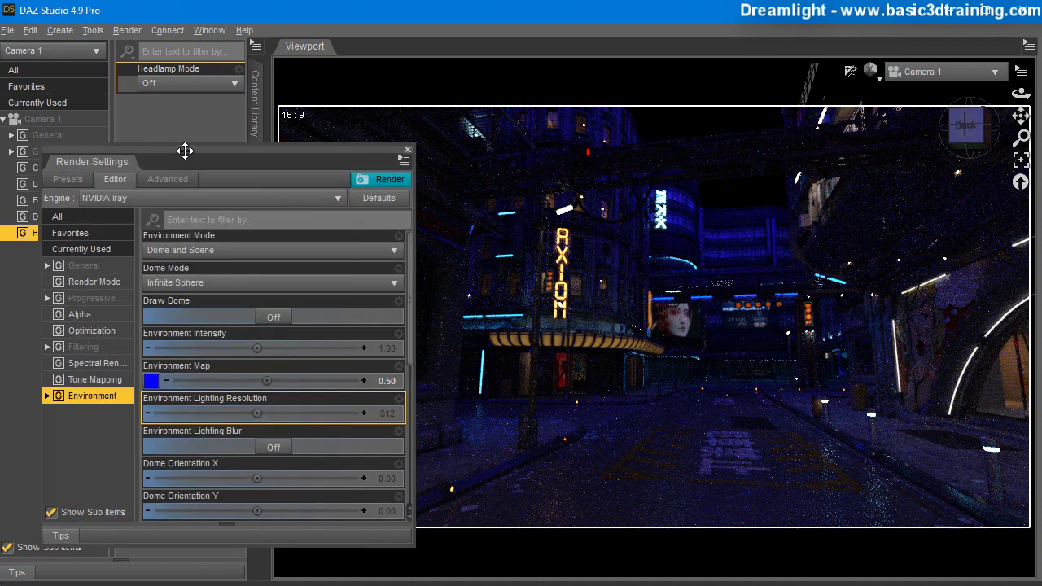
click(84, 348)
click(81, 379)
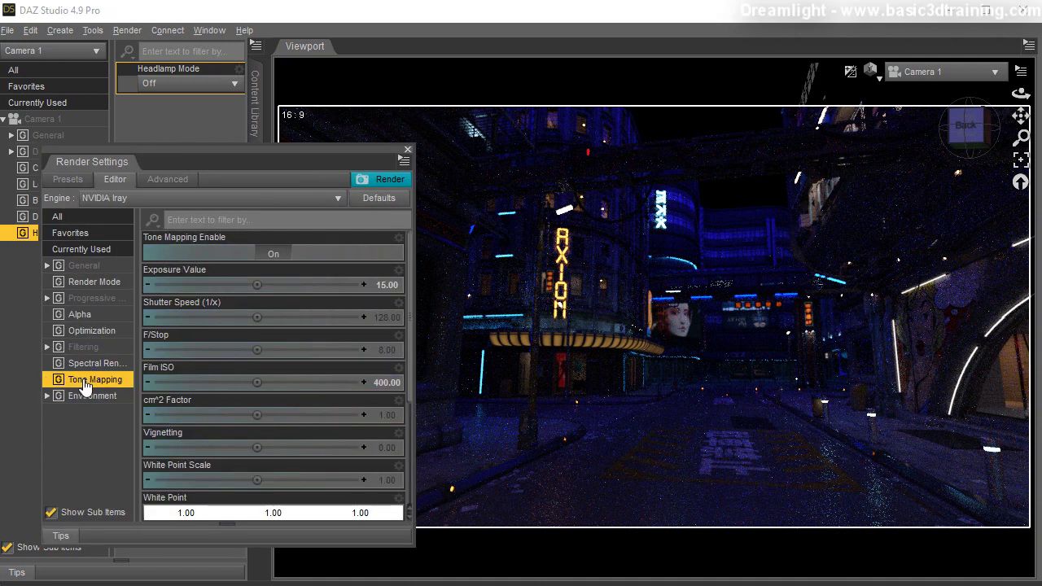
click(384, 384)
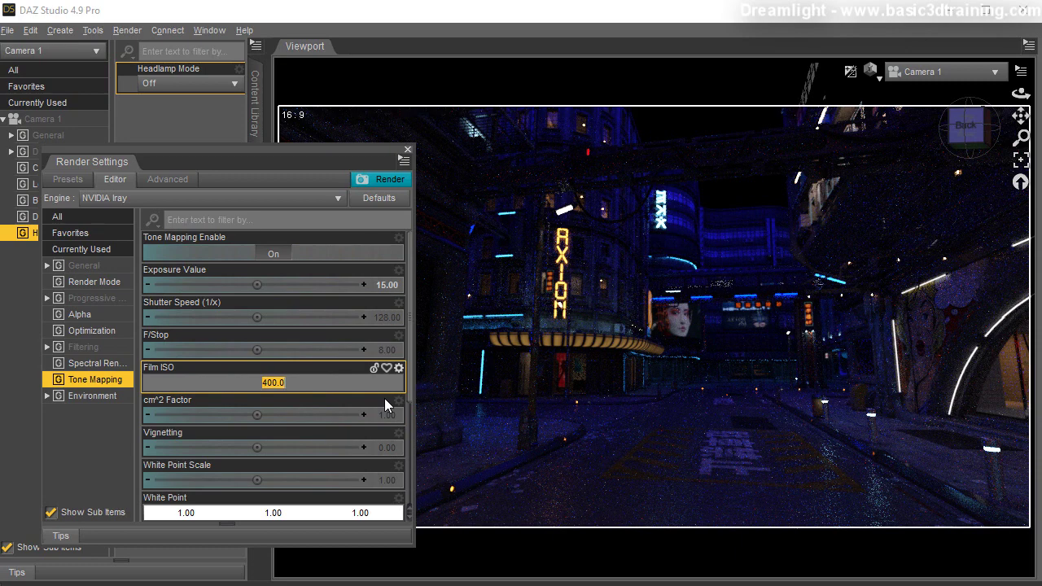
text(800)
key(Return)
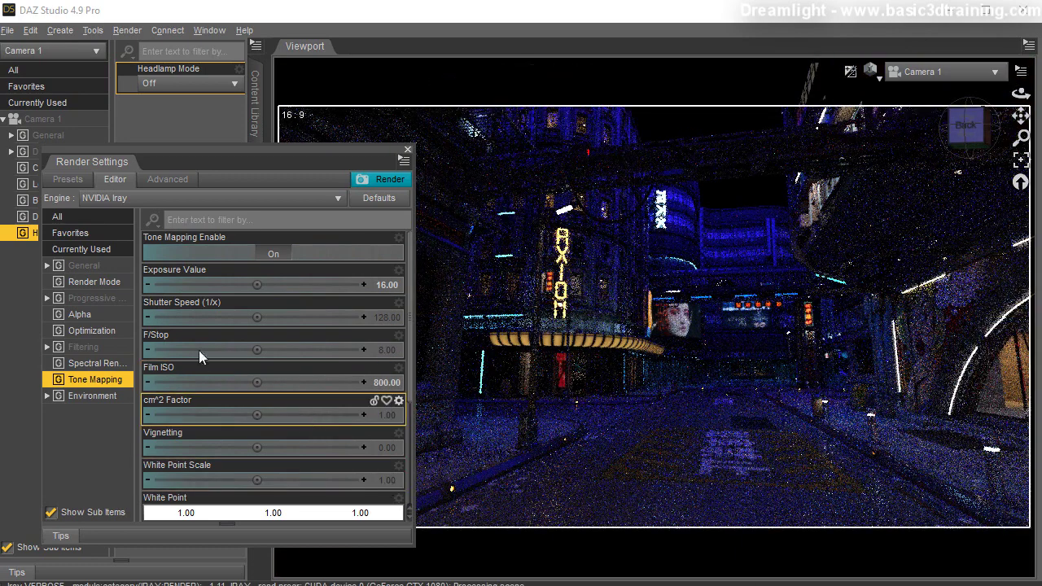
Lower the Environment Map value to 0.25 and recheck the tone mapping and environment settings
click(81, 396)
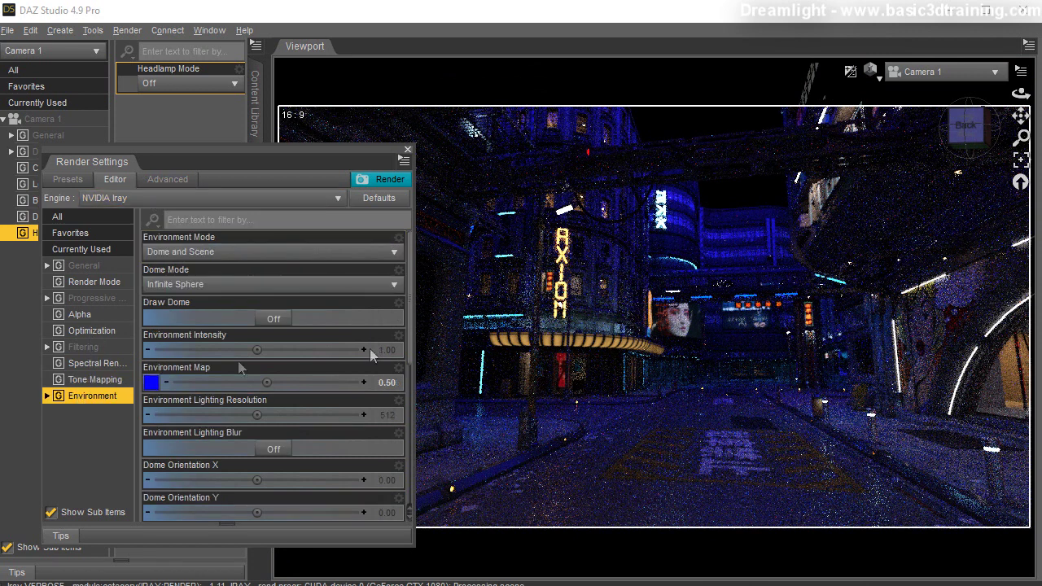
click(386, 385)
text(0.2)
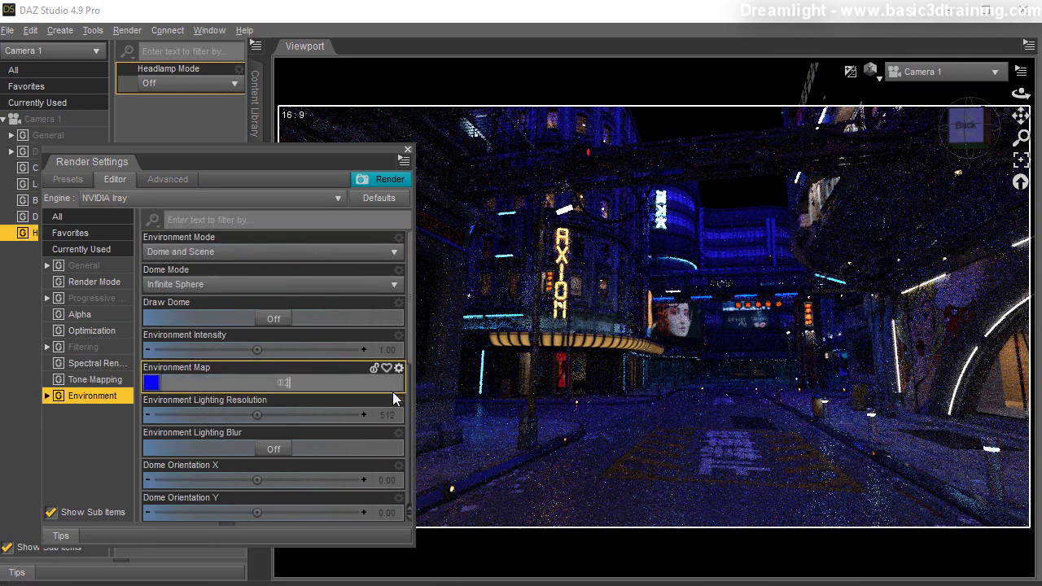
text(5)
key(Return)
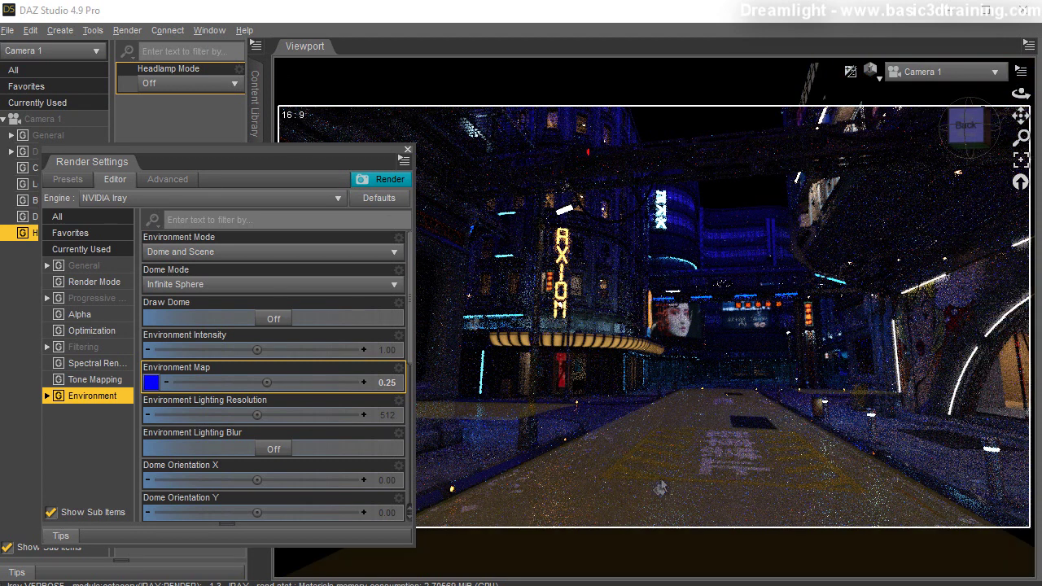
click(96, 380)
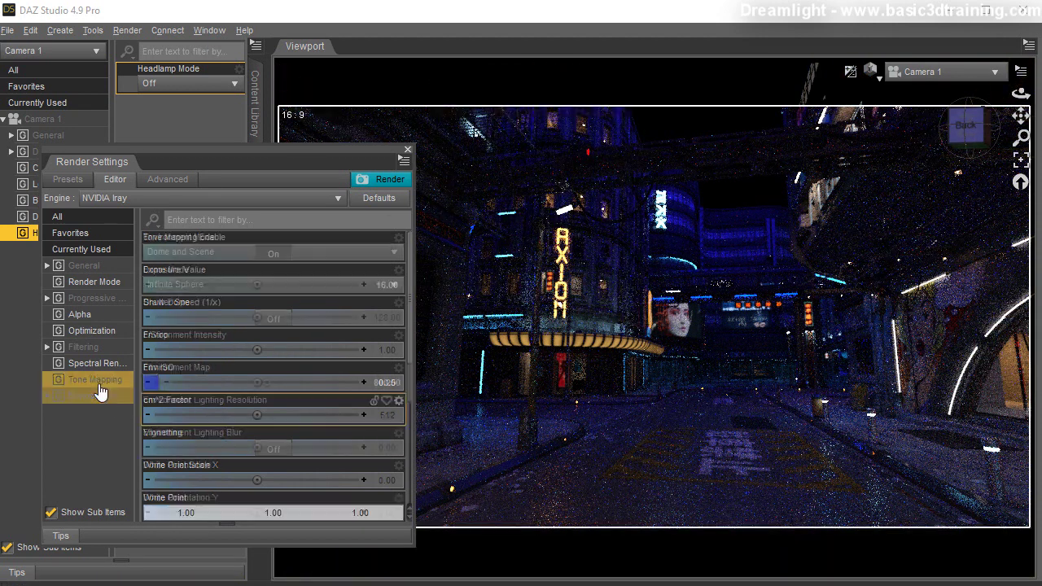
click(92, 396)
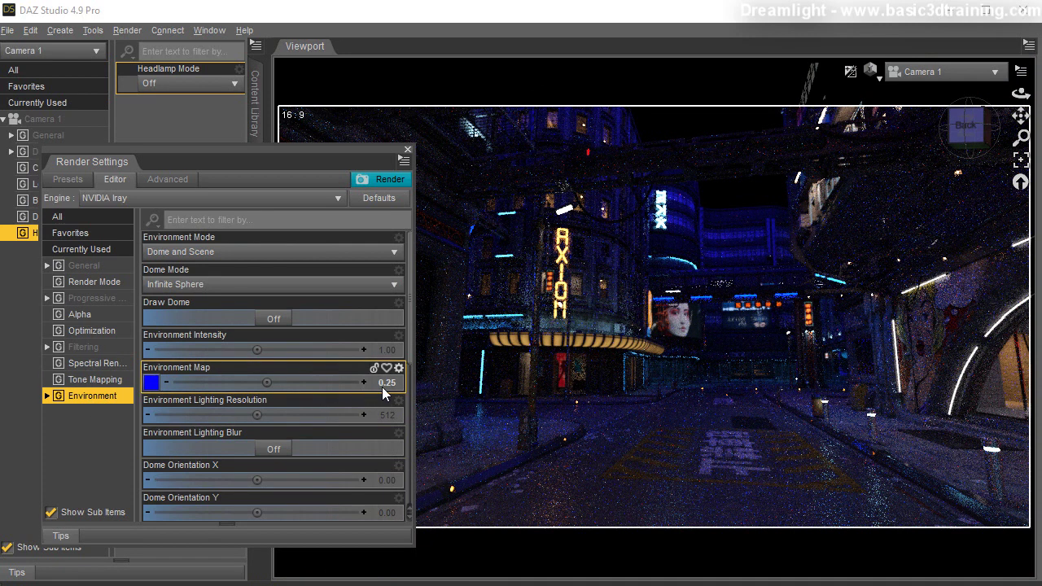
mouse_move(385, 392)
Close the render settings, open the Environment pane, enlarge it and set its type to Backdrop
click(408, 150)
click(205, 29)
mouse_move(224, 54)
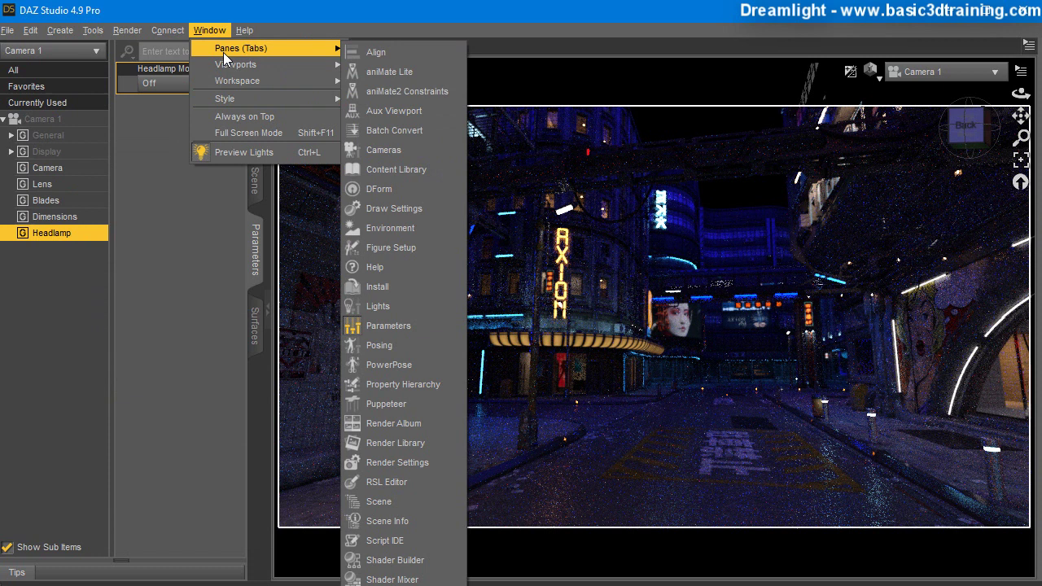
click(388, 230)
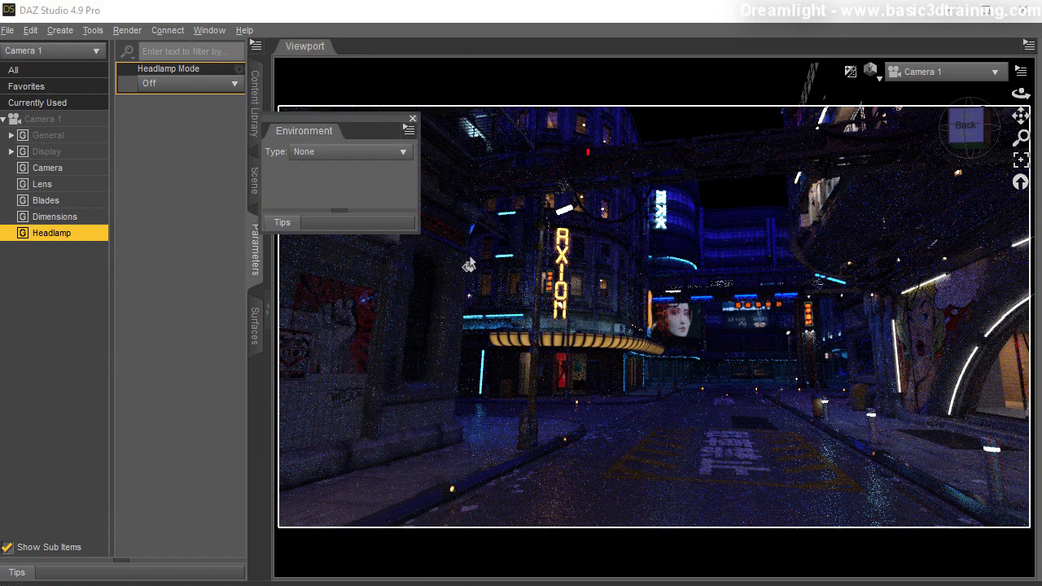
drag(417, 231, 471, 318)
click(326, 153)
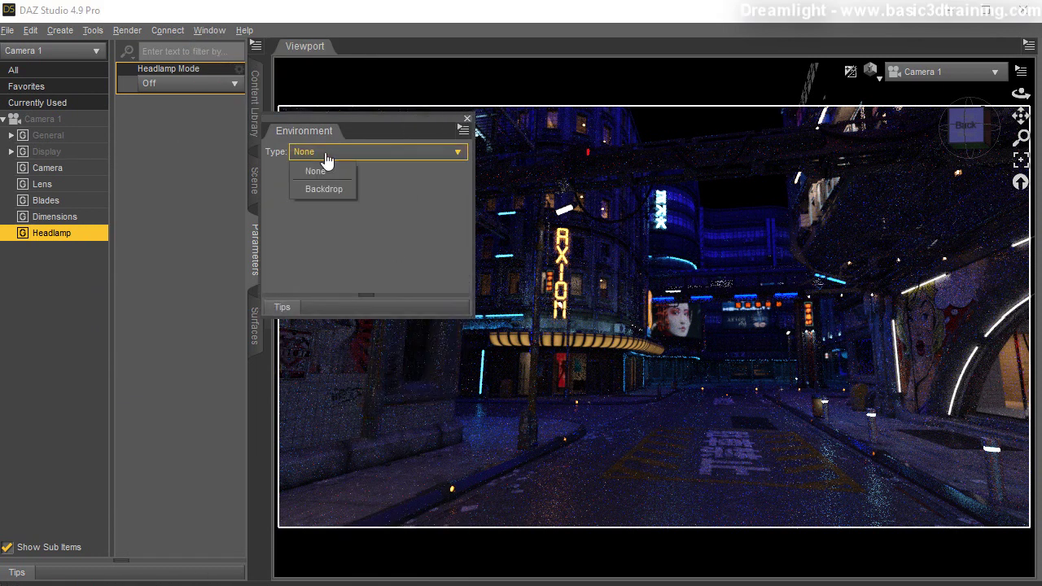
click(322, 188)
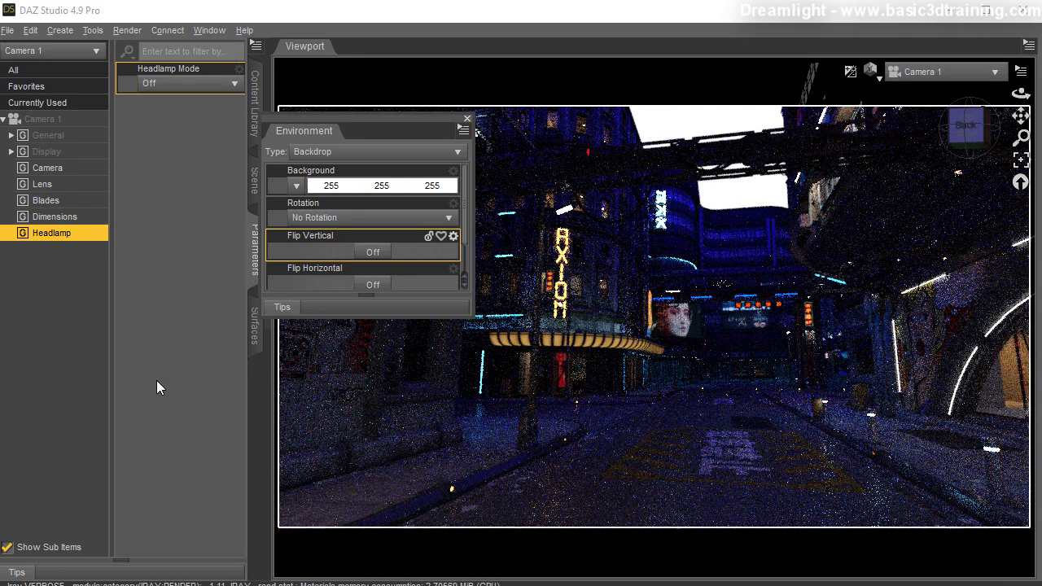
Set the backdrop's background colour to pure blue (0, 0, 255)
click(352, 189)
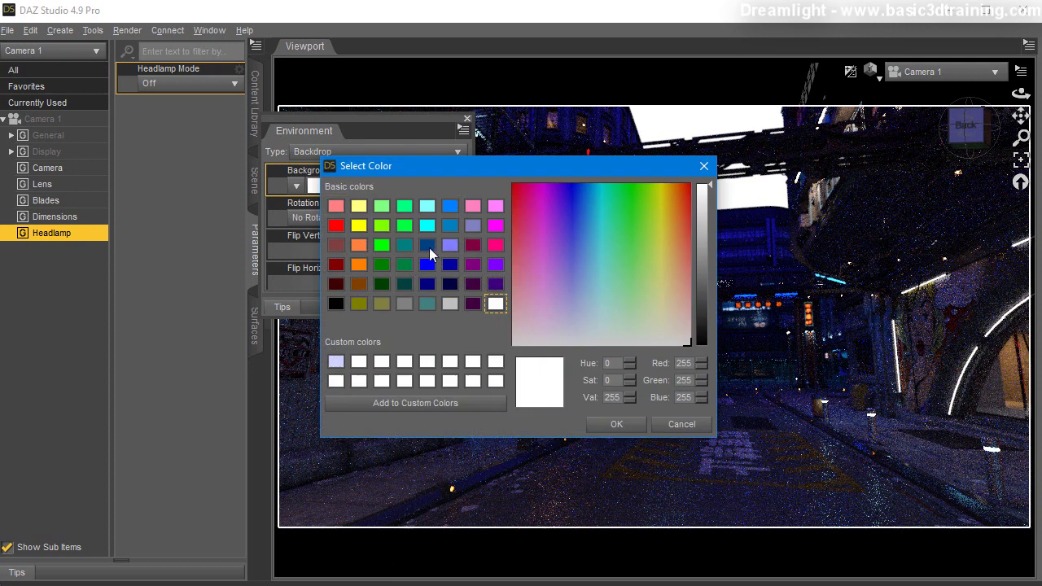
click(427, 265)
click(627, 426)
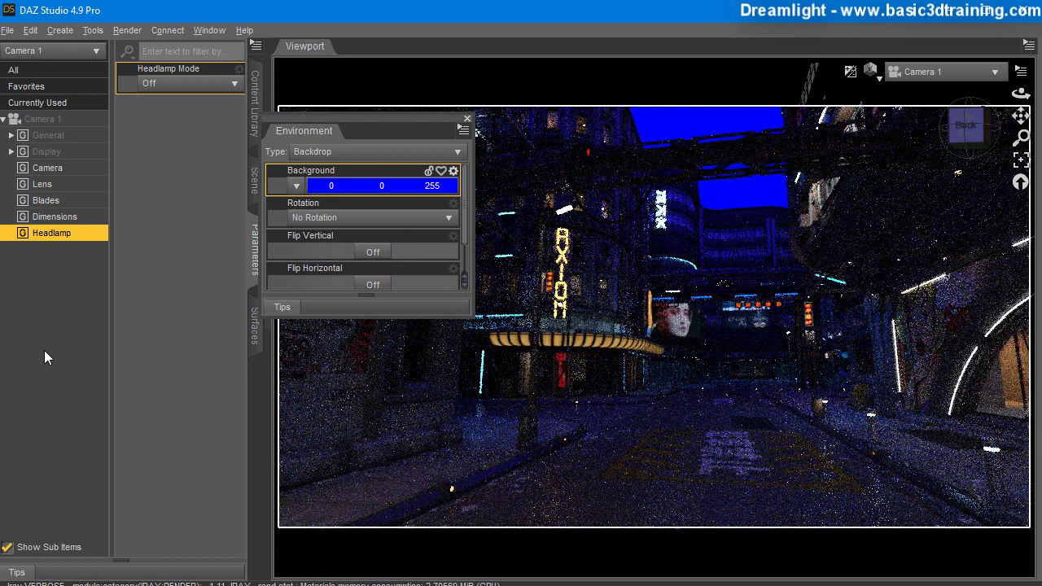
Load the night sky image LDP2_ML4 from the Dreamlight LDP-R textures folder as the backdrop image
click(297, 187)
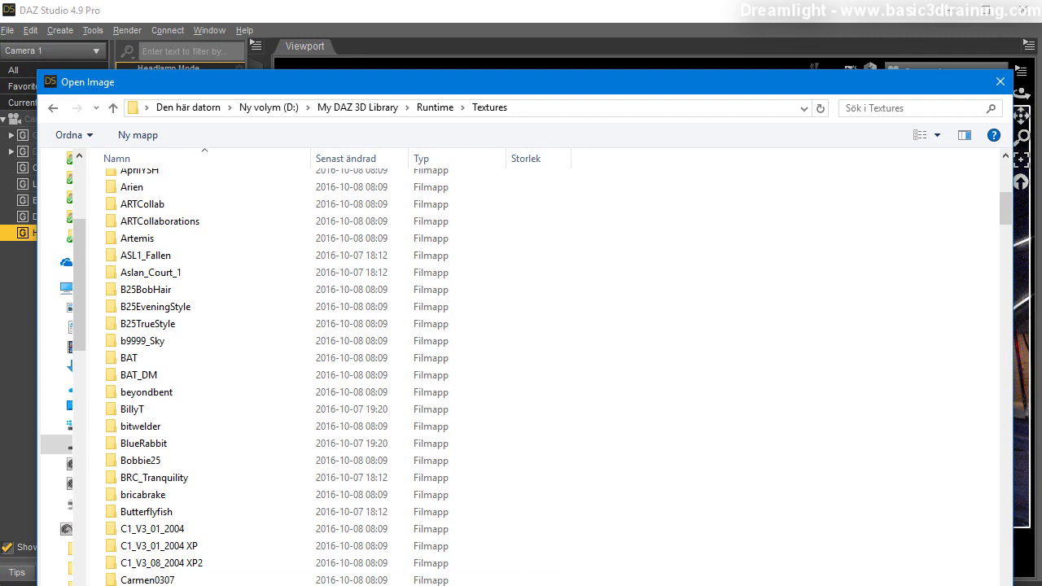
scroll(146, 407, down, 7)
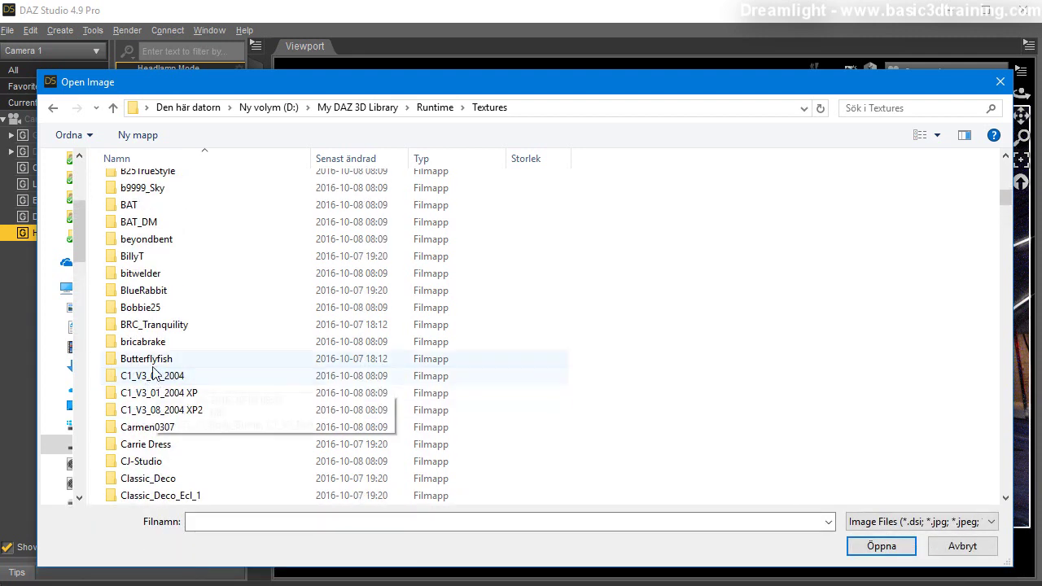
scroll(160, 377, down, 4)
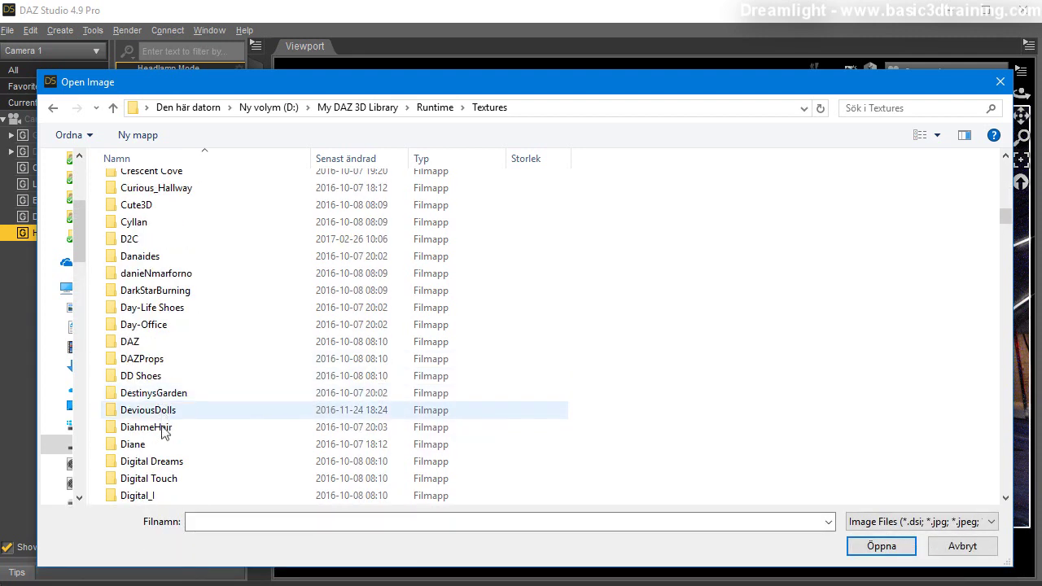
scroll(163, 375, down, 3)
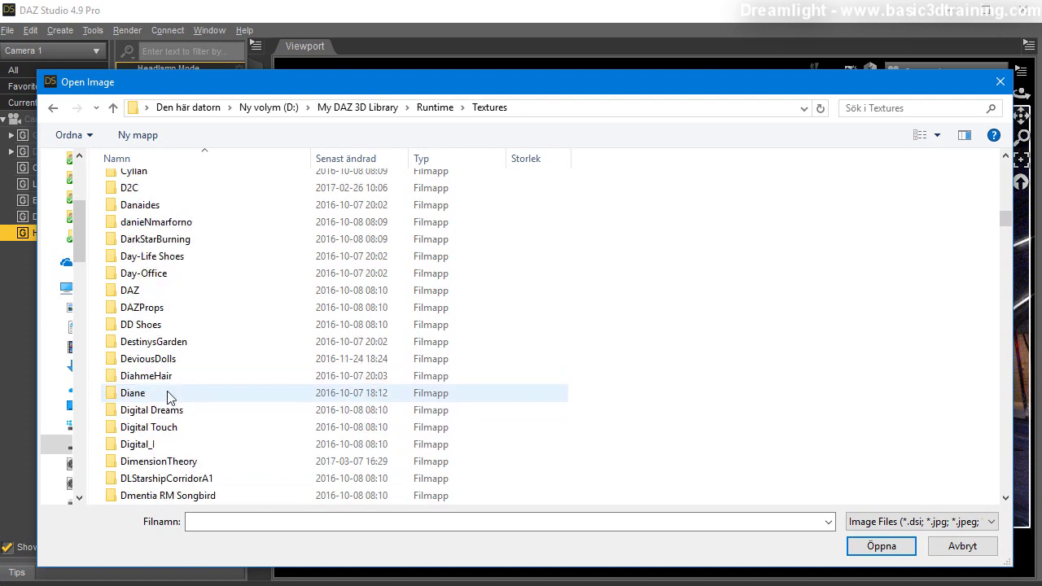
scroll(167, 407, down, 1)
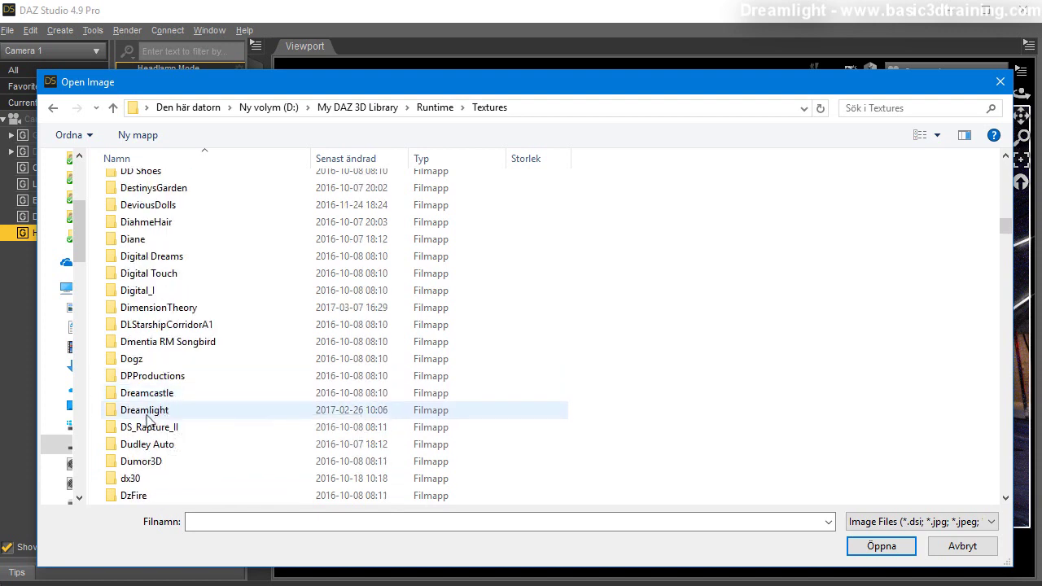
double_click(149, 409)
double_click(152, 406)
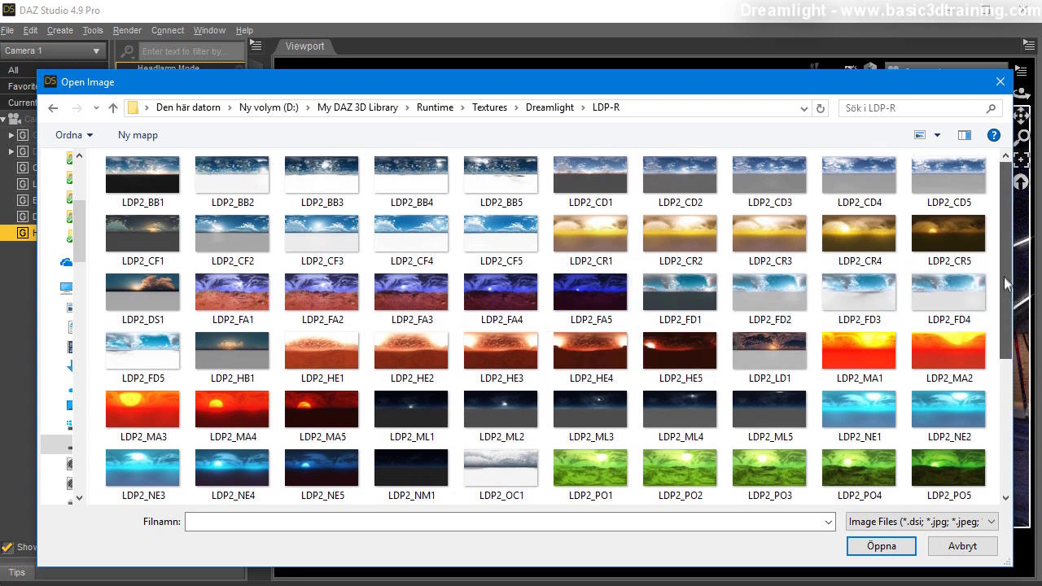
drag(1004, 289, 1010, 350)
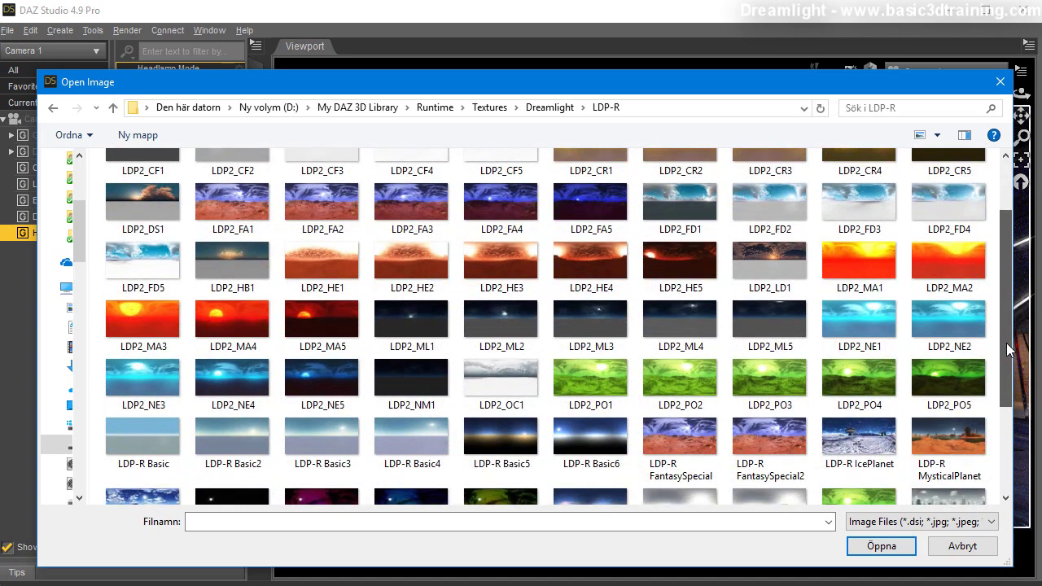
click(679, 318)
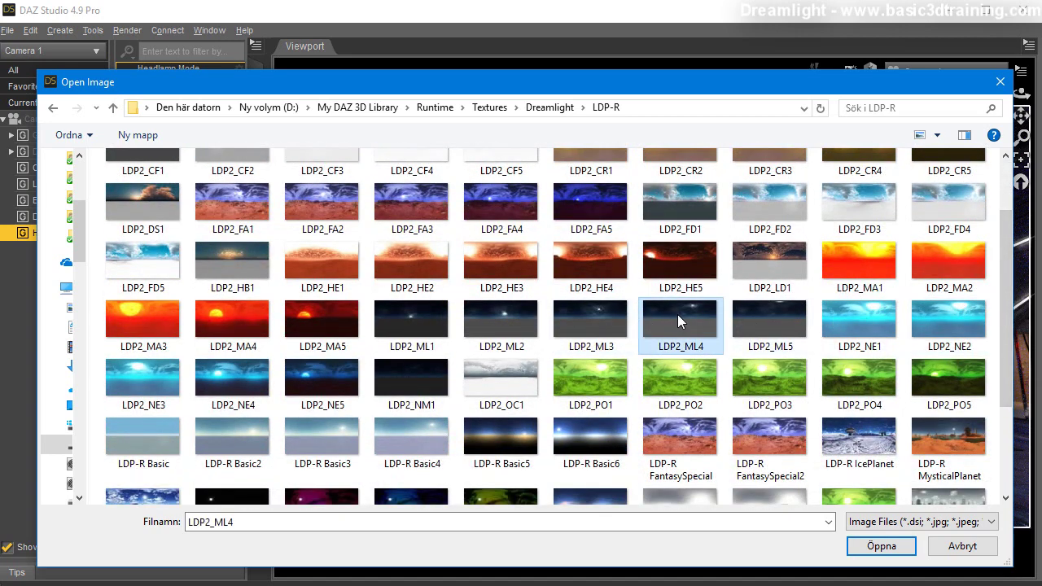
click(891, 544)
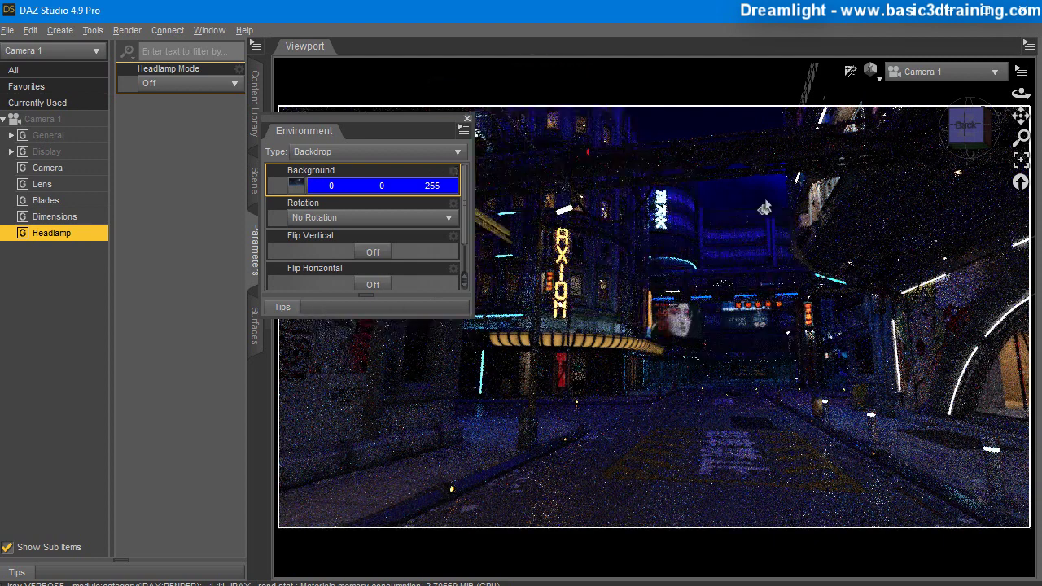
Set the backdrop image's colour tint to white (255, 255, 255)
click(361, 187)
click(496, 305)
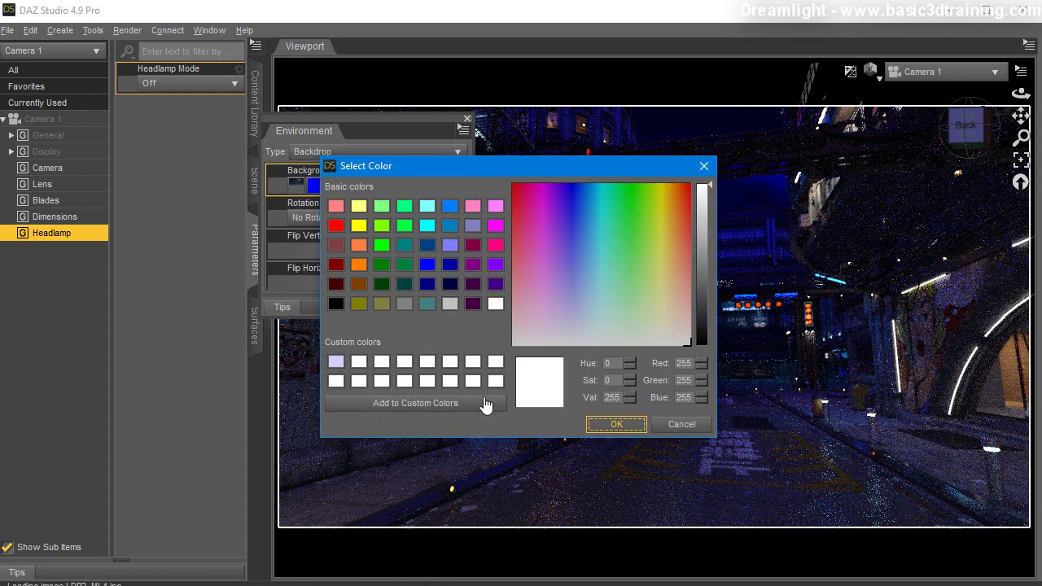
key(Return)
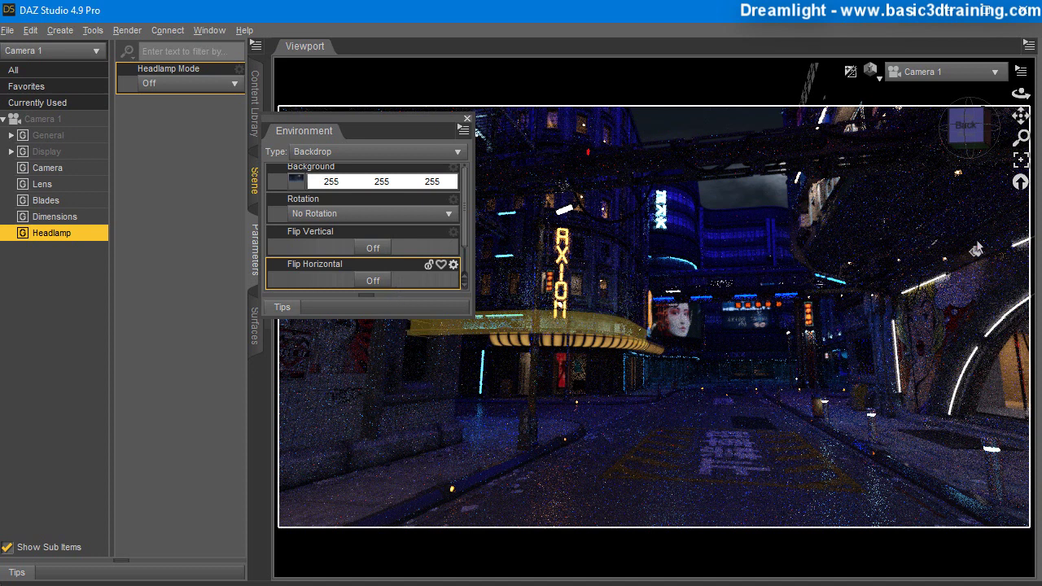
Tint the backdrop image a lighter blue (79, 91, 255)
click(370, 183)
click(574, 234)
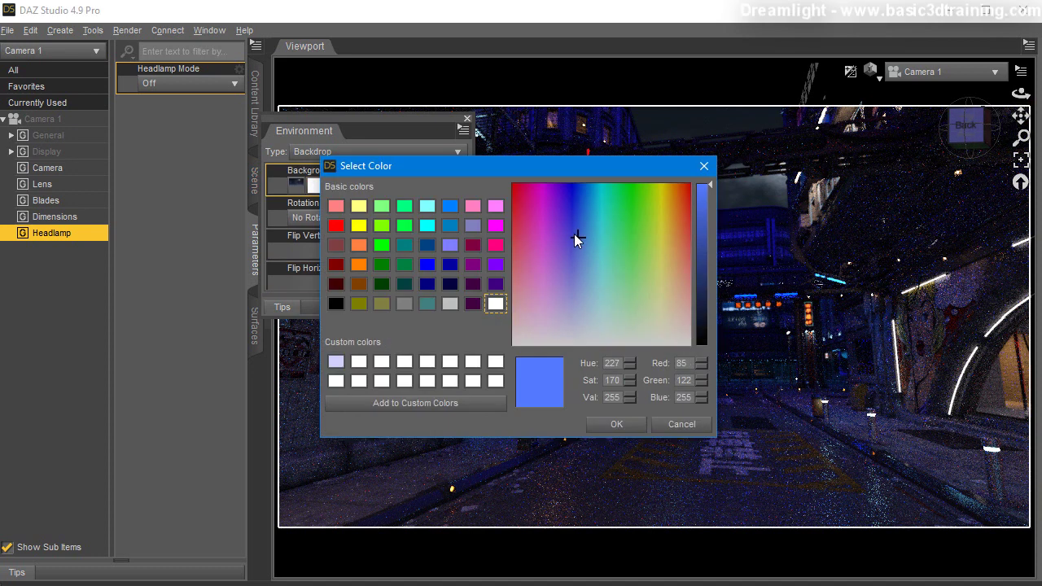
click(607, 425)
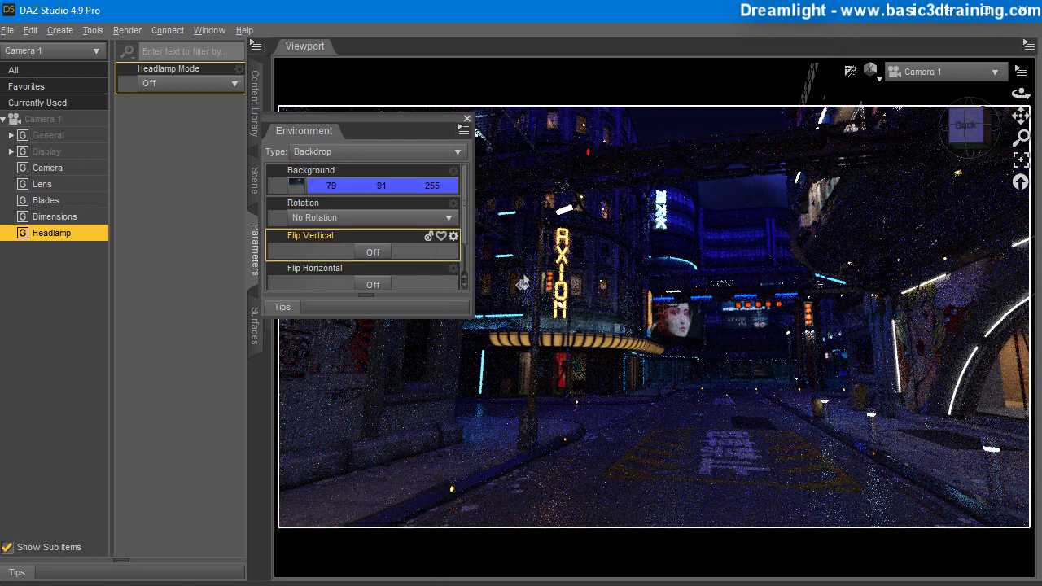
Check the backdrop's rotation options, turn Flip Horizontal on and close the Environment pane
click(412, 219)
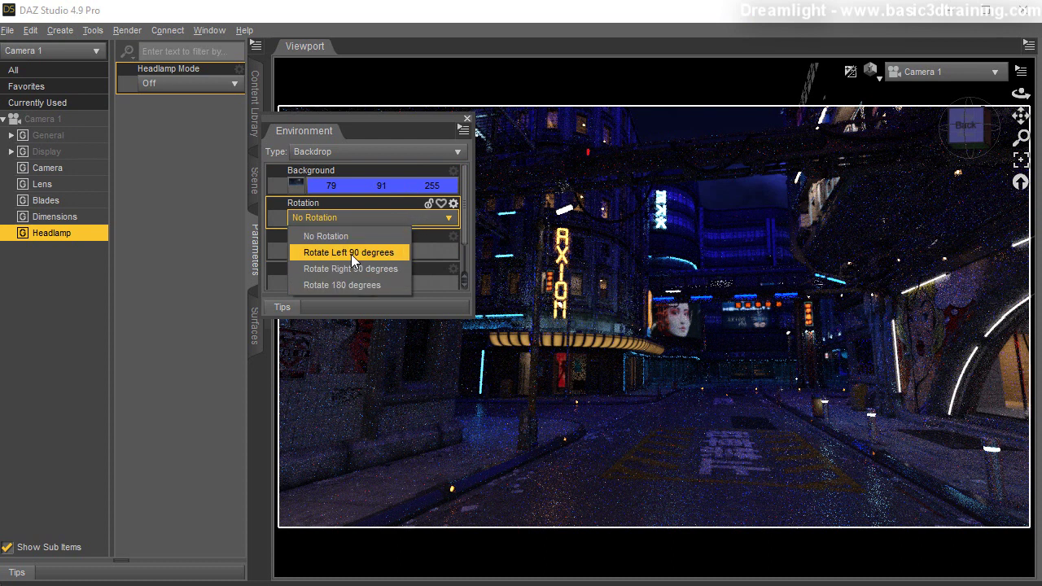
click(375, 127)
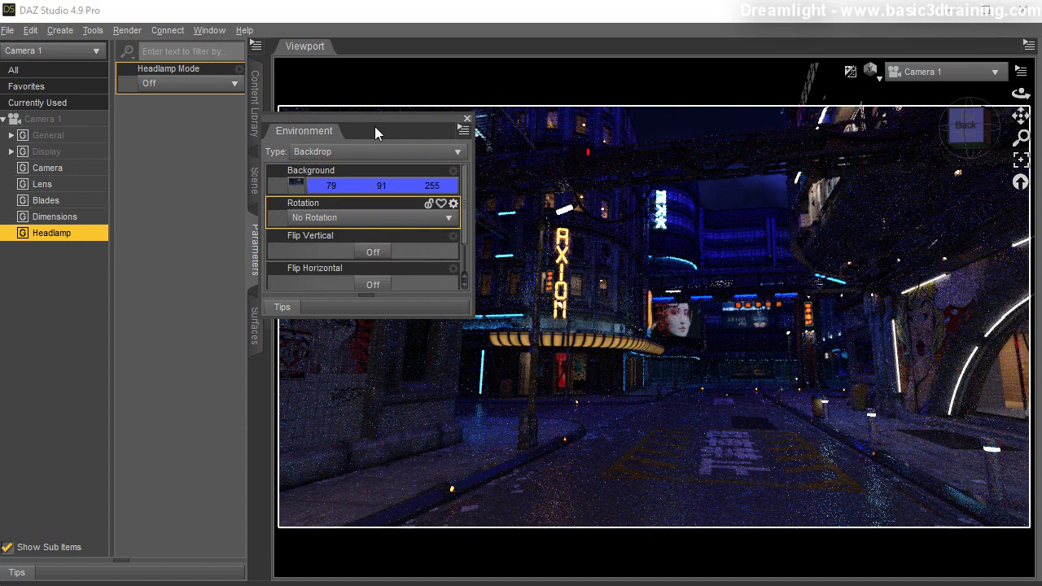
scroll(385, 261, down, 1)
click(373, 281)
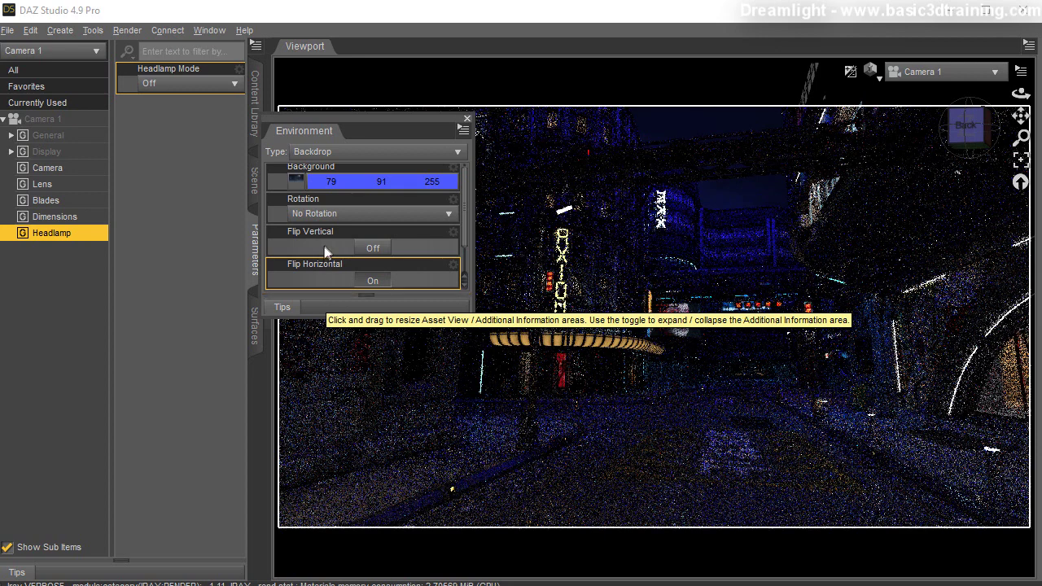
click(467, 119)
drag(343, 280, 725, 452)
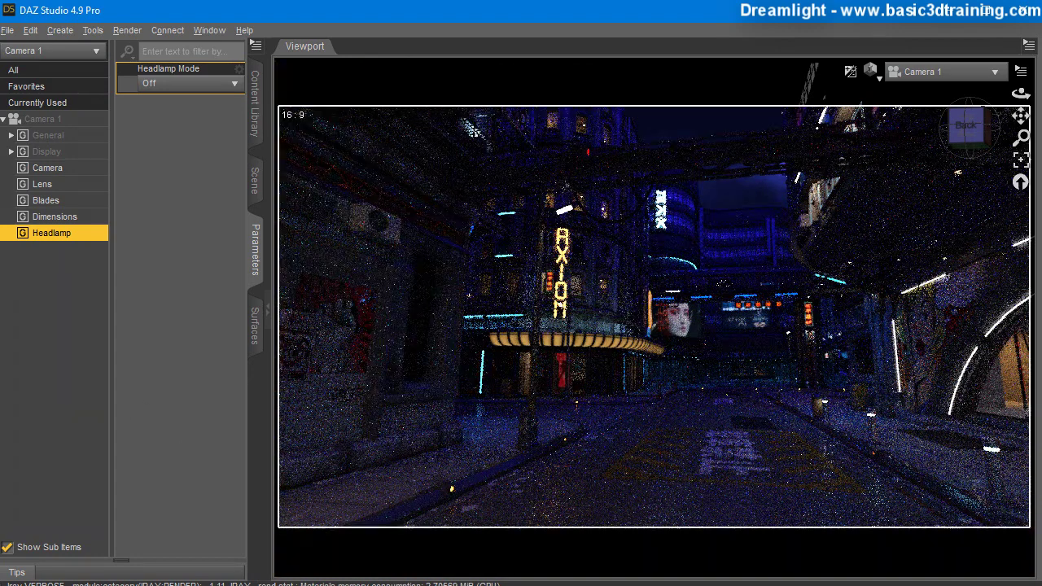
Show the scene hierarchy and collapse the sfaRoads01 node
click(257, 175)
scroll(82, 233, up, 5)
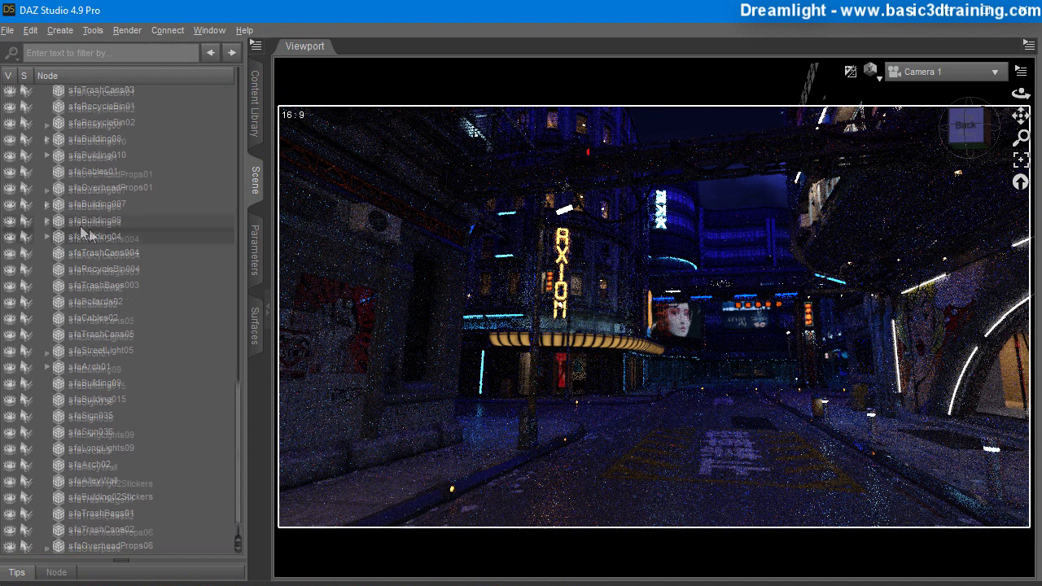
scroll(45, 143, up, 10)
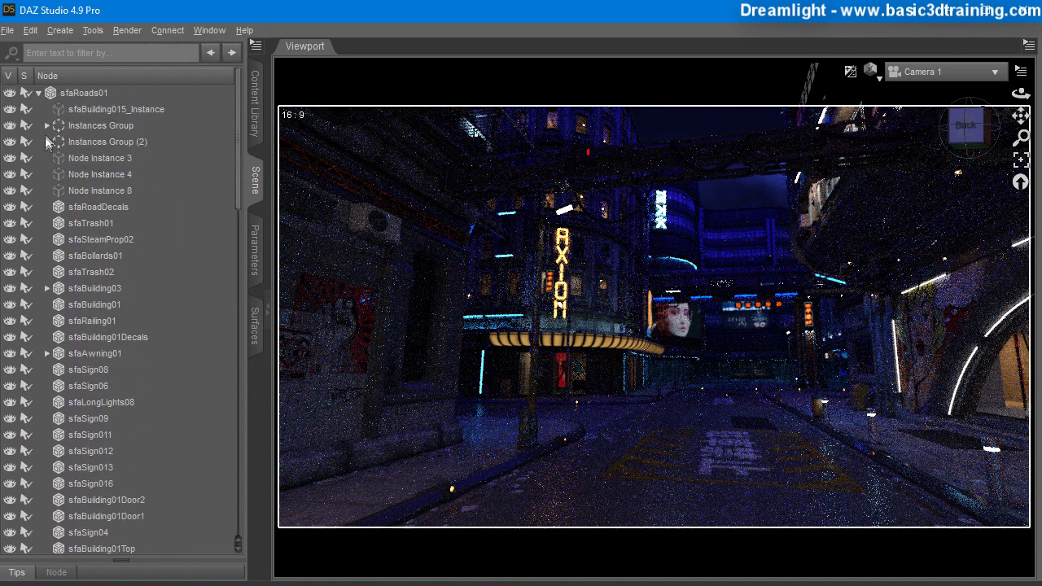
click(38, 93)
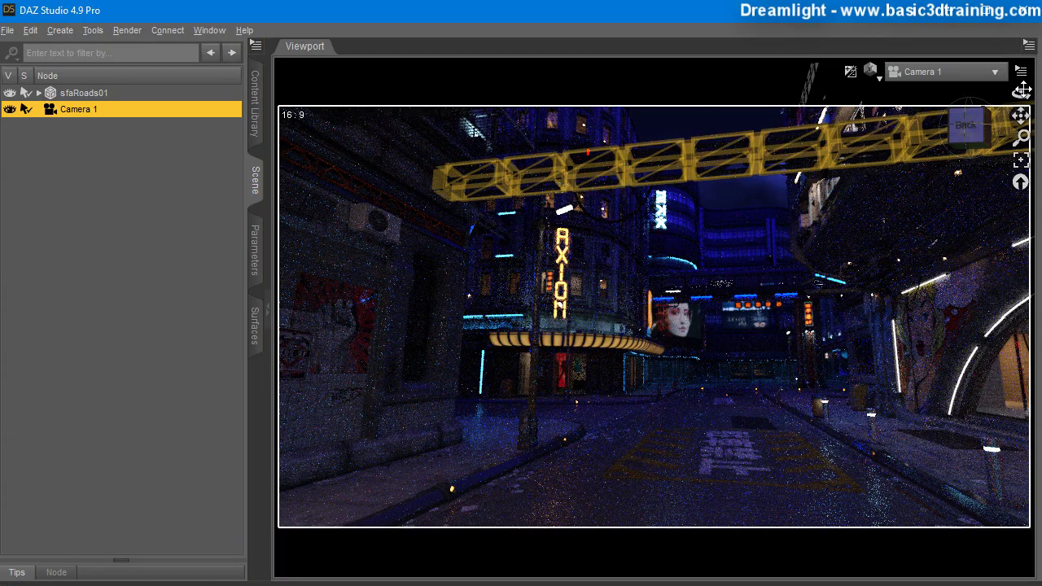
Orbit, pan and zoom Camera 1 to a close view of the corner building's lit awning and entrance
drag(1021, 94, 1022, 73)
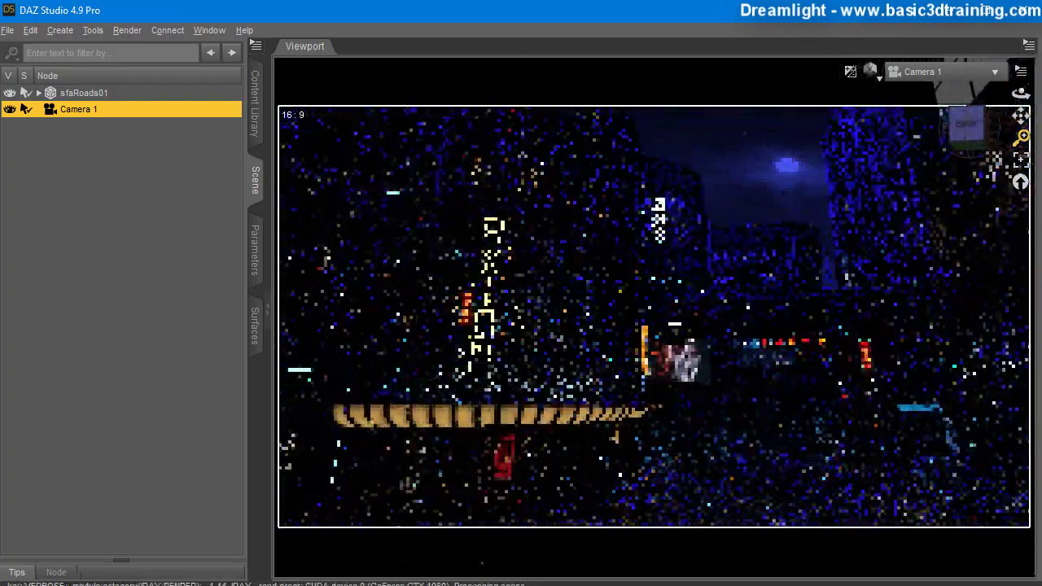
drag(1023, 190, 1022, 195)
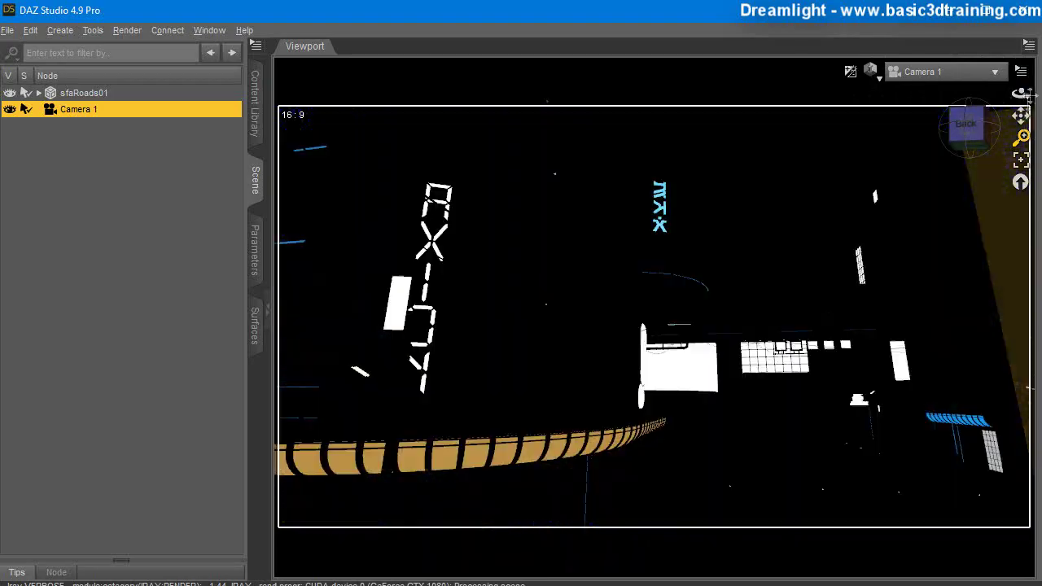
drag(1021, 94, 1006, 94)
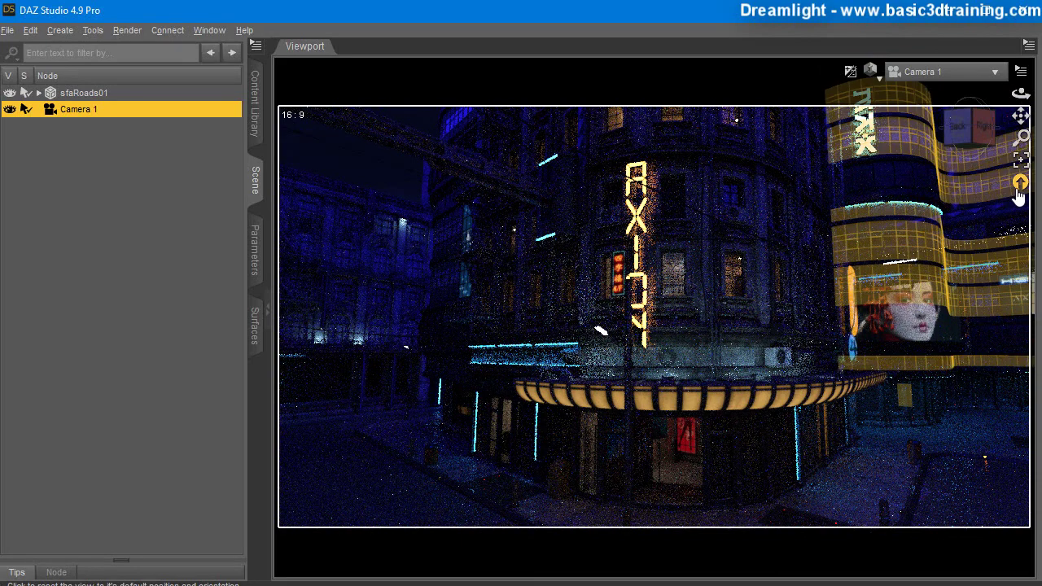
drag(1021, 116, 1021, 65)
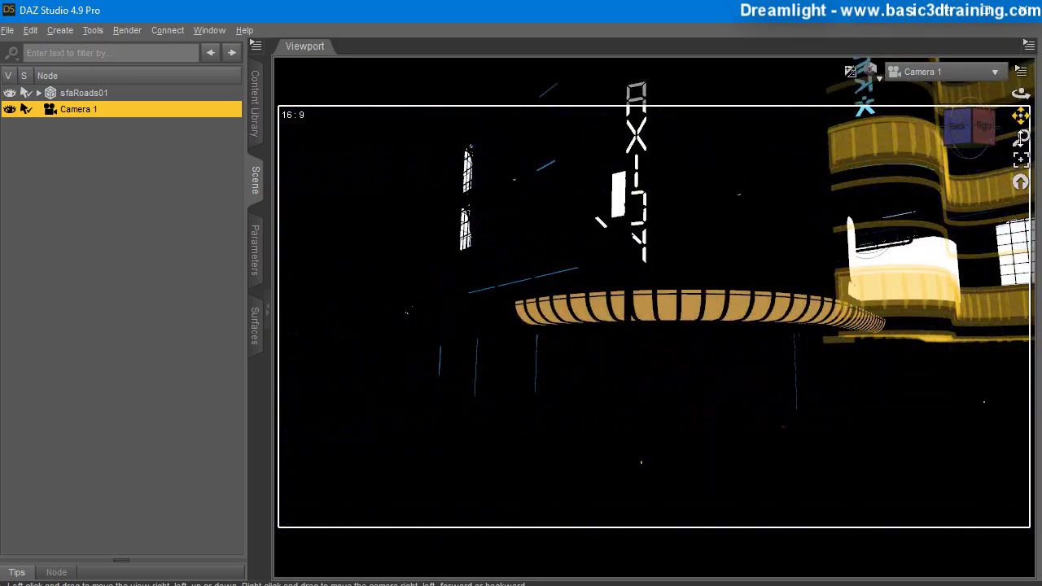
drag(1021, 138, 1021, 181)
drag(1021, 116, 1015, 67)
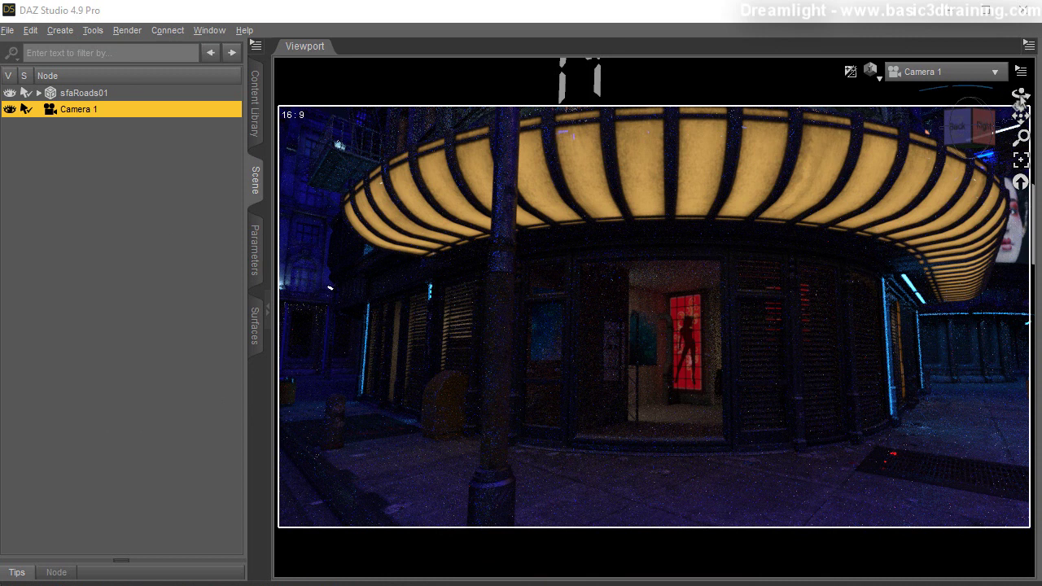
Turn Camera 1 around to frame the street with the Avalon sign, the lit archway and the bar
drag(1021, 96, 977, 122)
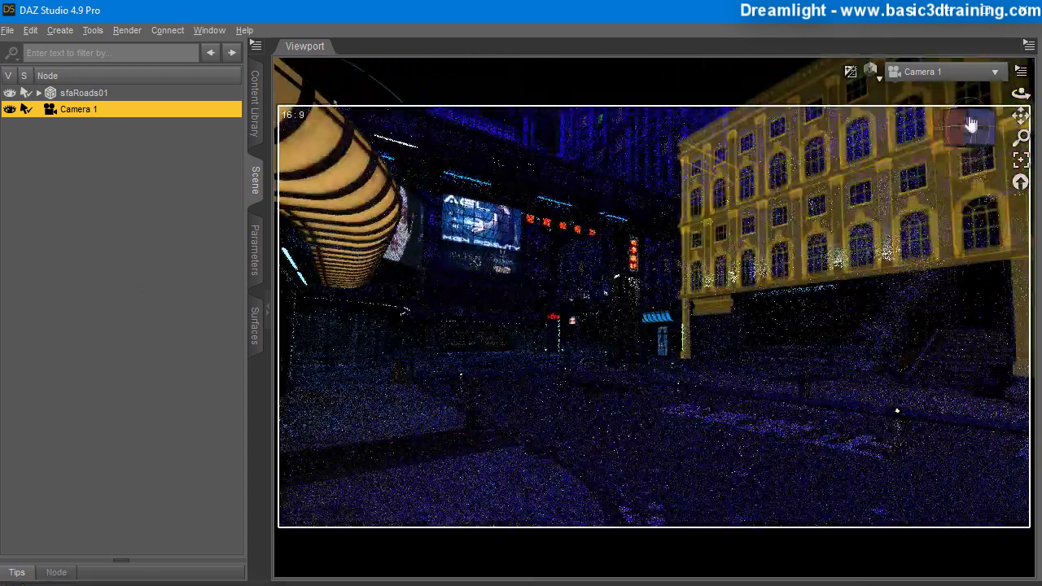
drag(1020, 95, 1001, 123)
drag(564, 117, 956, 234)
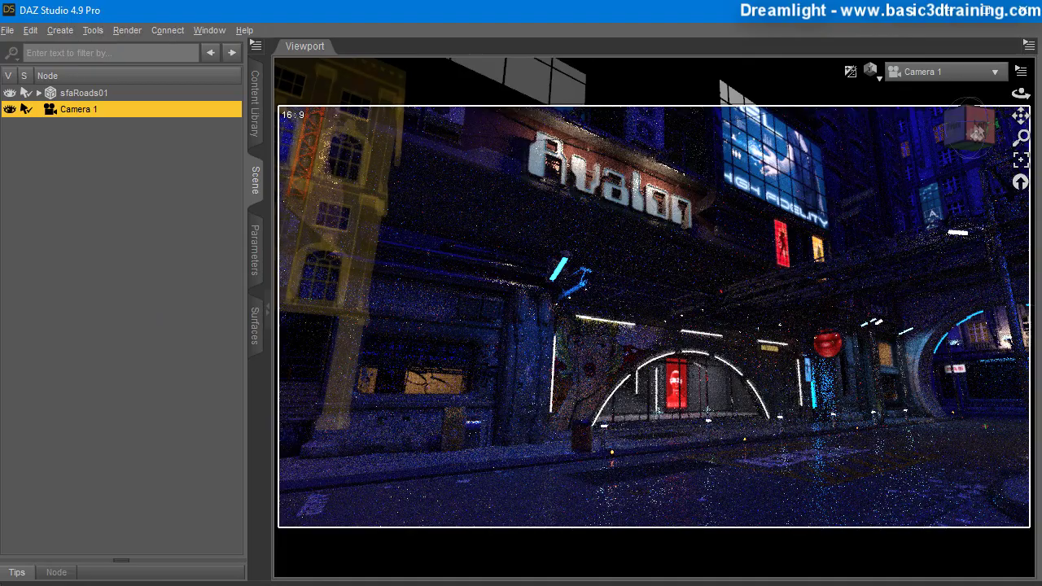
drag(1023, 96, 562, 101)
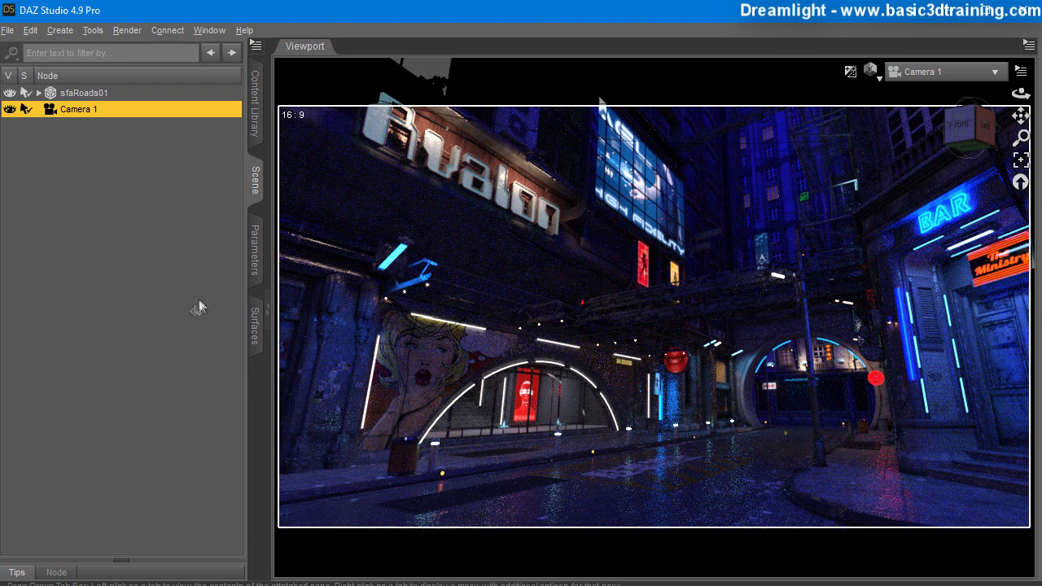
Select the sfaRoads01 node and export the scene as a Wavefront Object named UF5 in the TestStonemason folder
click(75, 95)
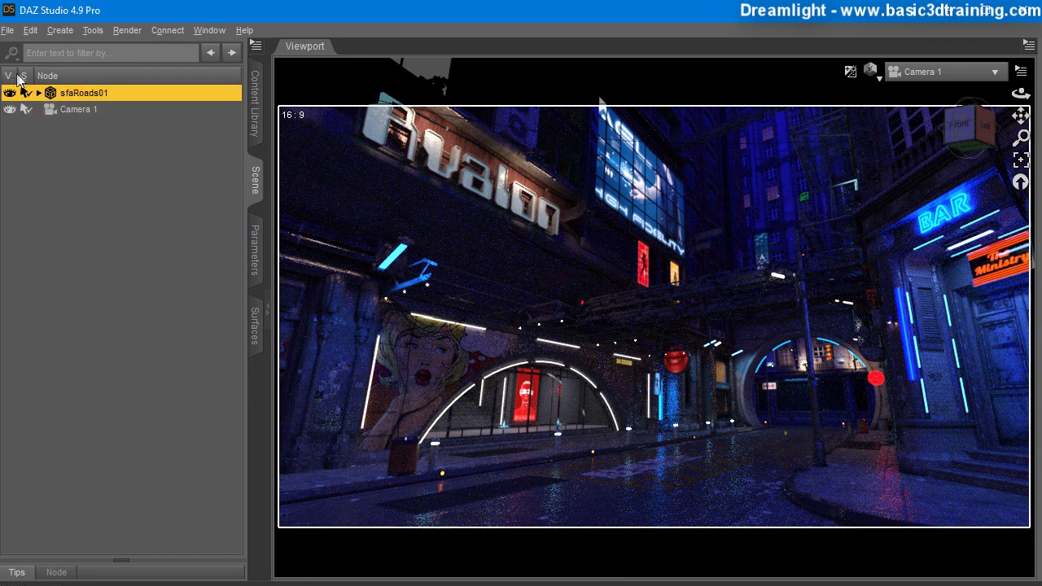
click(6, 31)
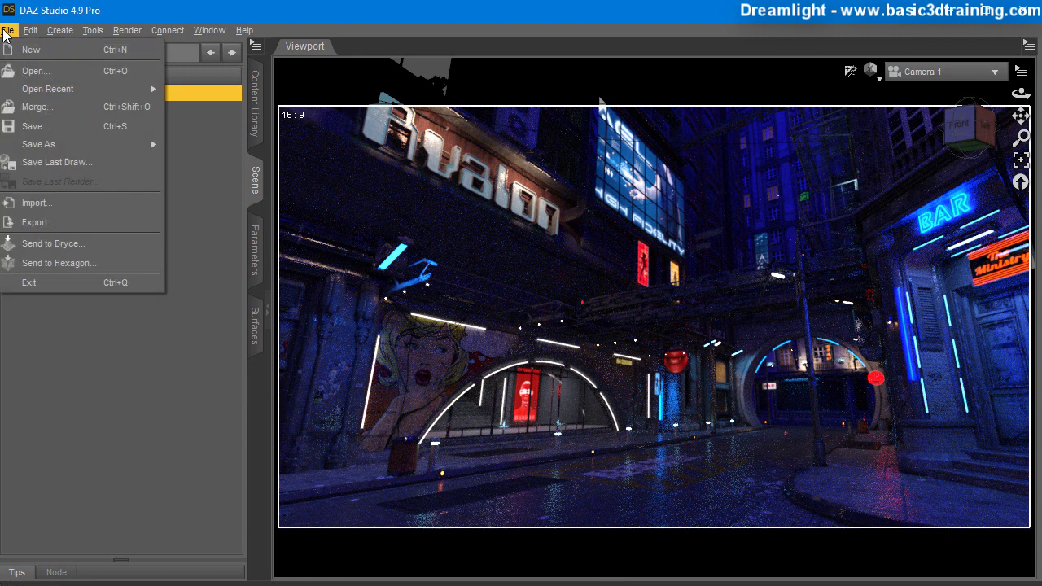
click(40, 225)
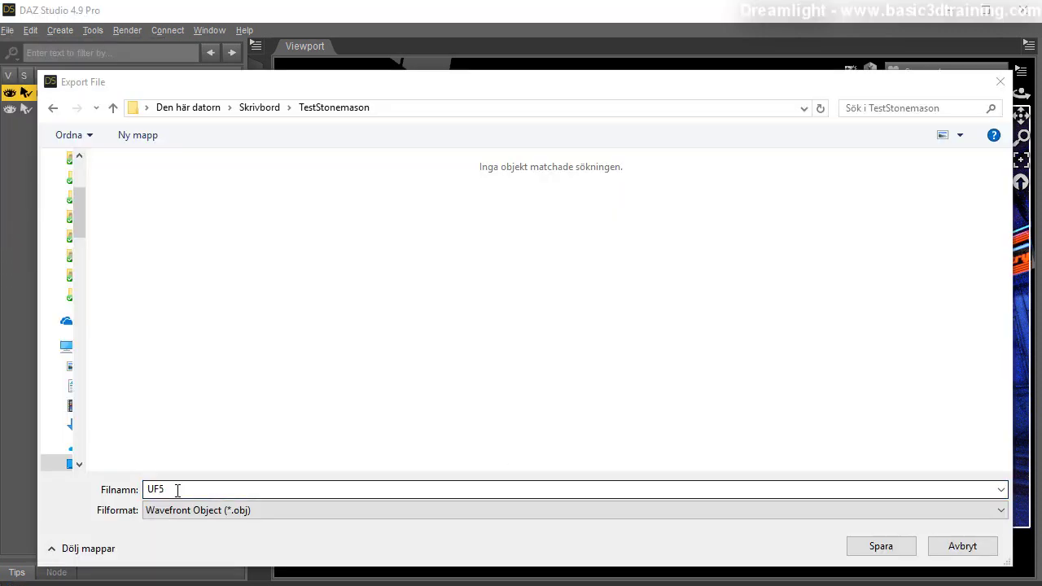
click(873, 549)
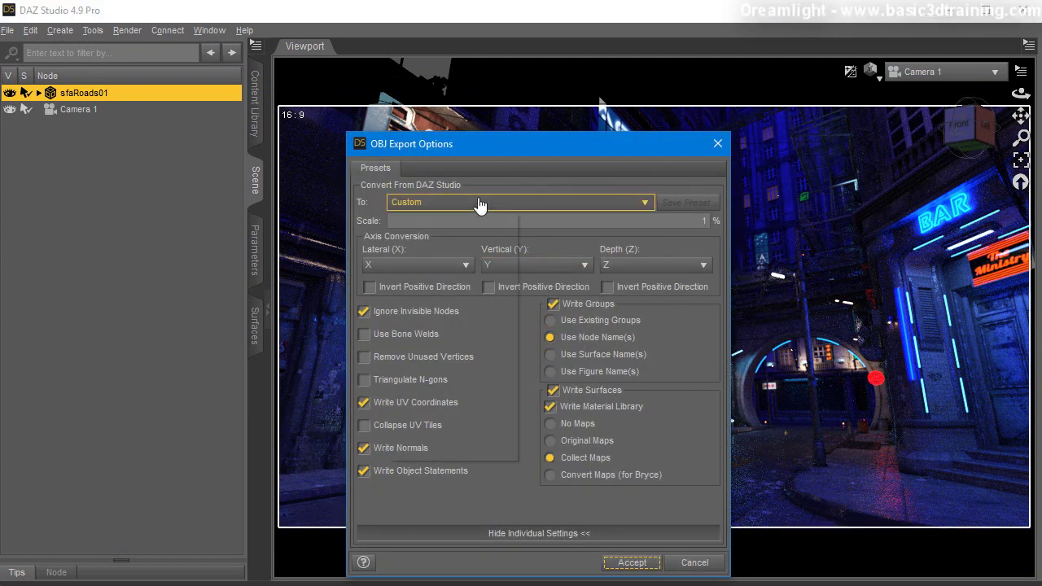
Export the OBJ with the Lightwave (1 unit = 1m) preset, writing the material library and collecting the maps
click(481, 205)
click(431, 353)
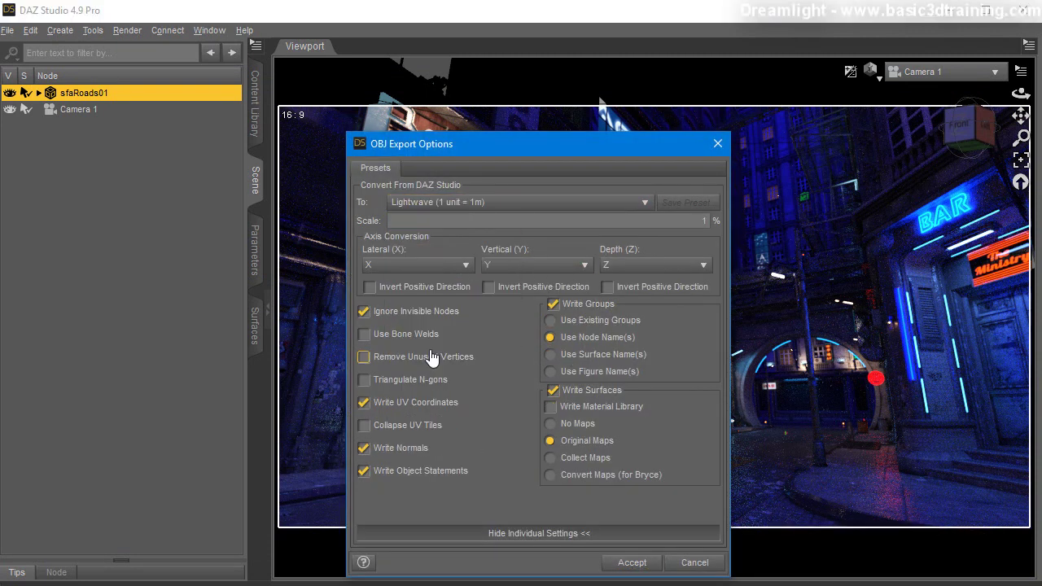
click(550, 407)
click(550, 458)
click(626, 563)
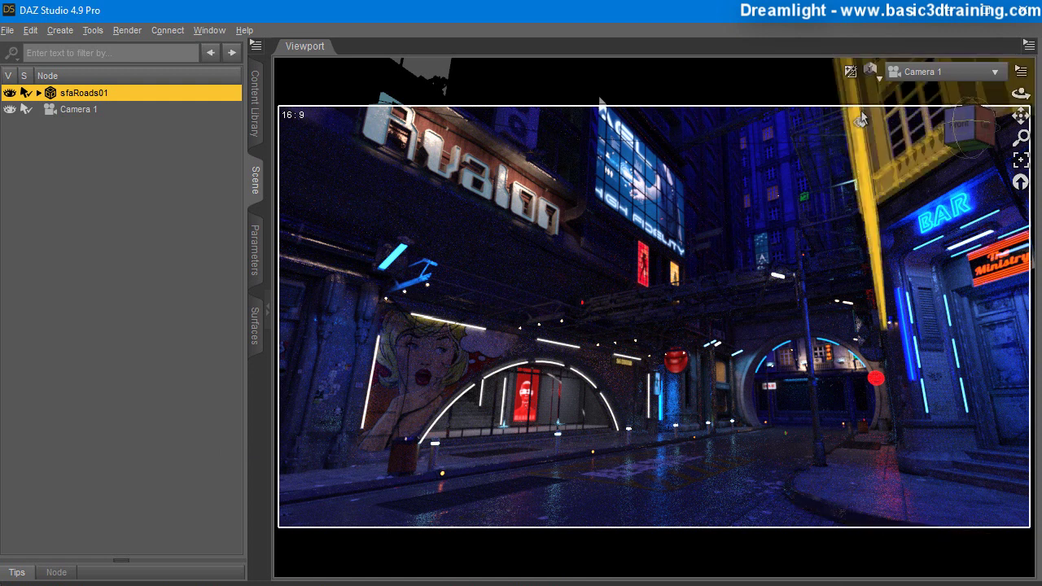
Switch the viewport from the Iray preview to a wireframe draw style
click(876, 77)
click(863, 159)
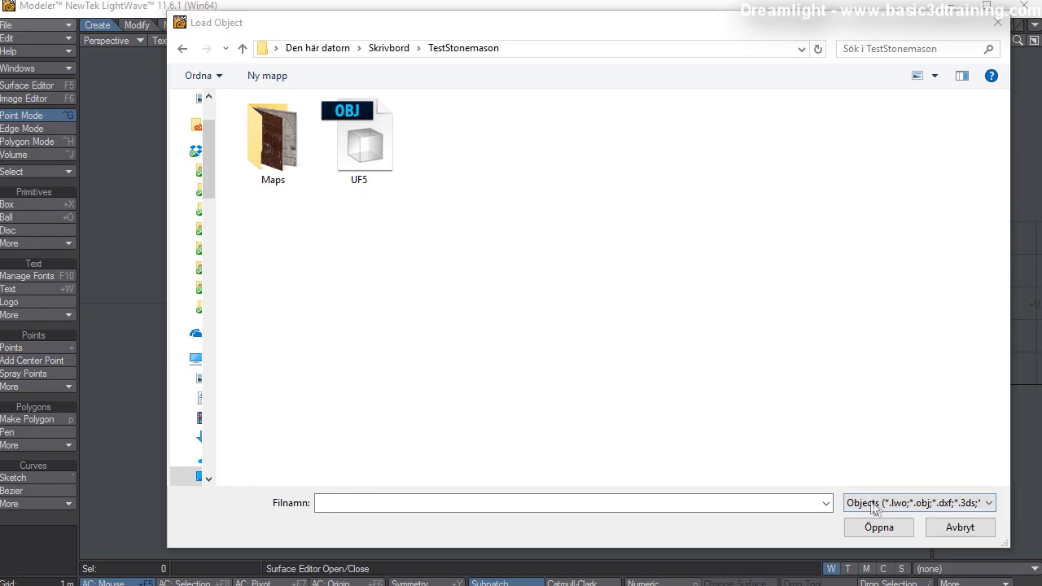
Switch to LightWave Modeler, load the exported UF5 object and look over the textured city in the Perspective view
click(359, 163)
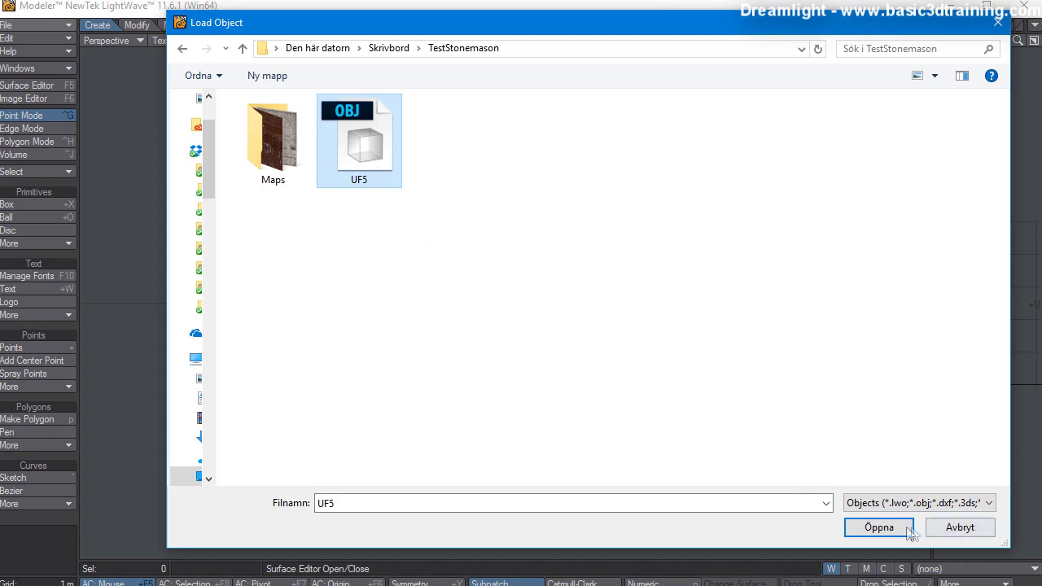
click(871, 526)
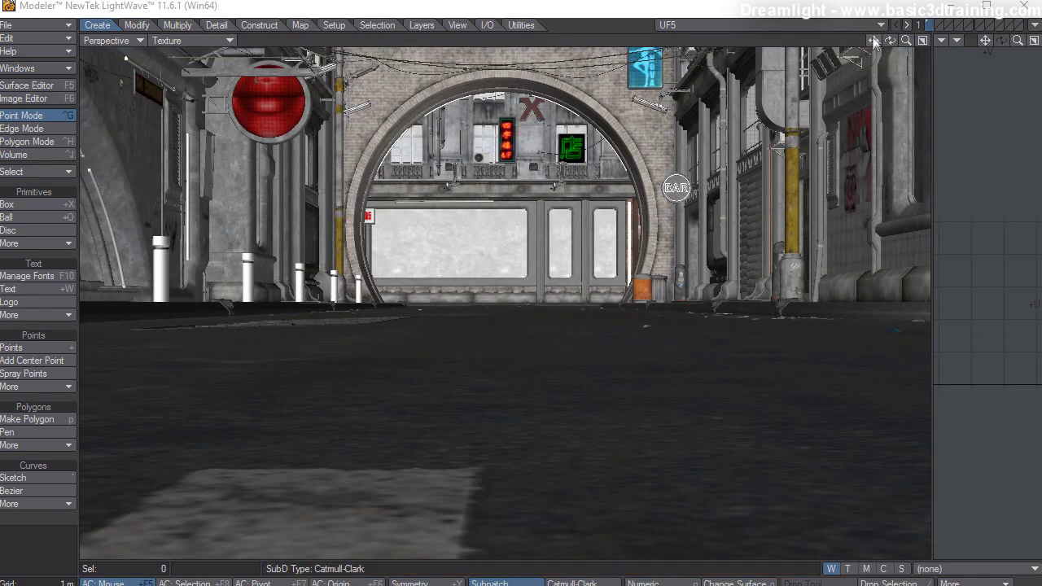
drag(874, 40, 912, 105)
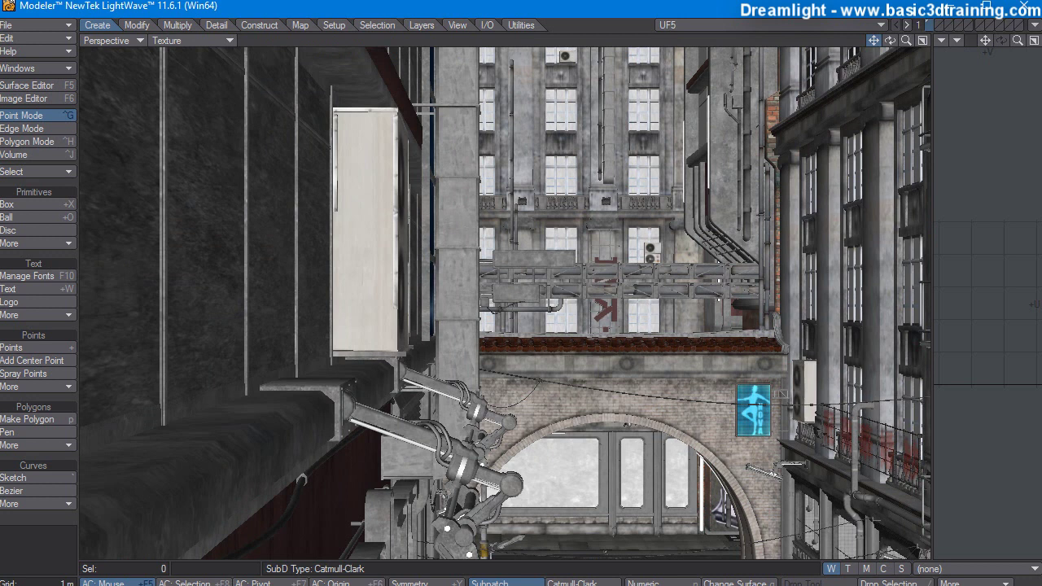
drag(873, 40, 838, 51)
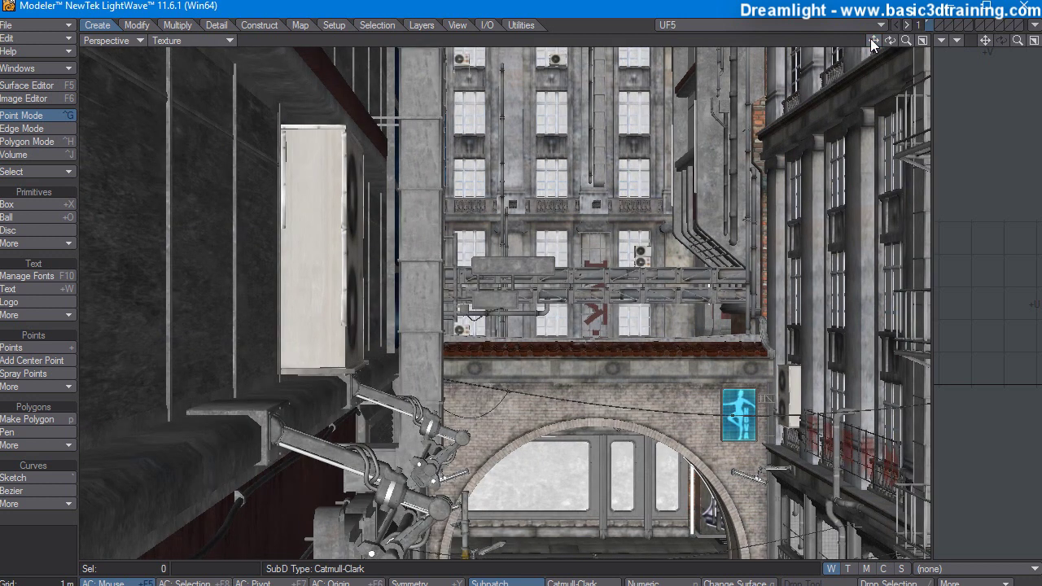
Display the city model as Hidden Line and examine the mesh detail of its buildings
click(302, 569)
click(178, 39)
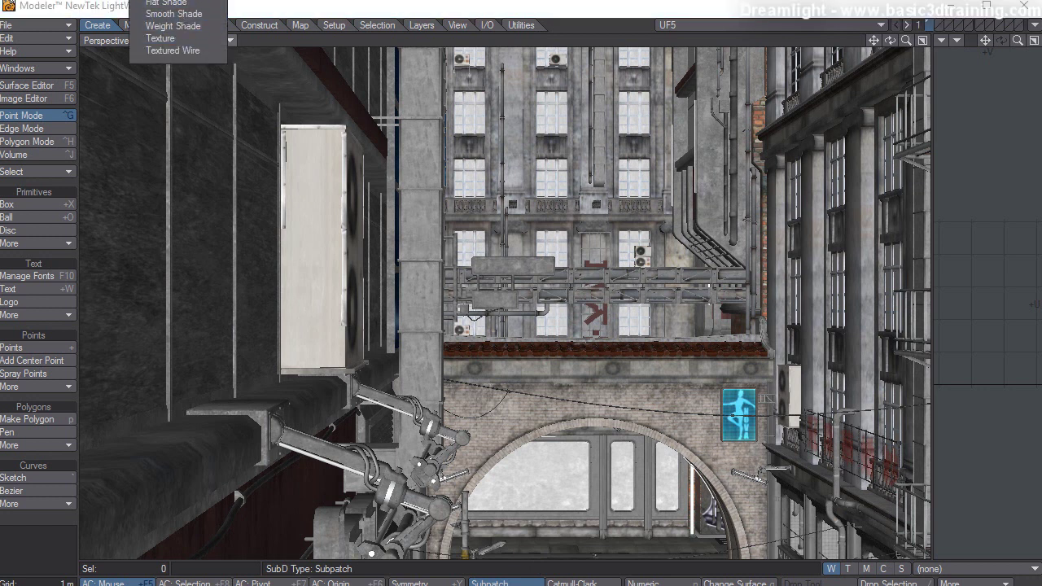
click(170, 0)
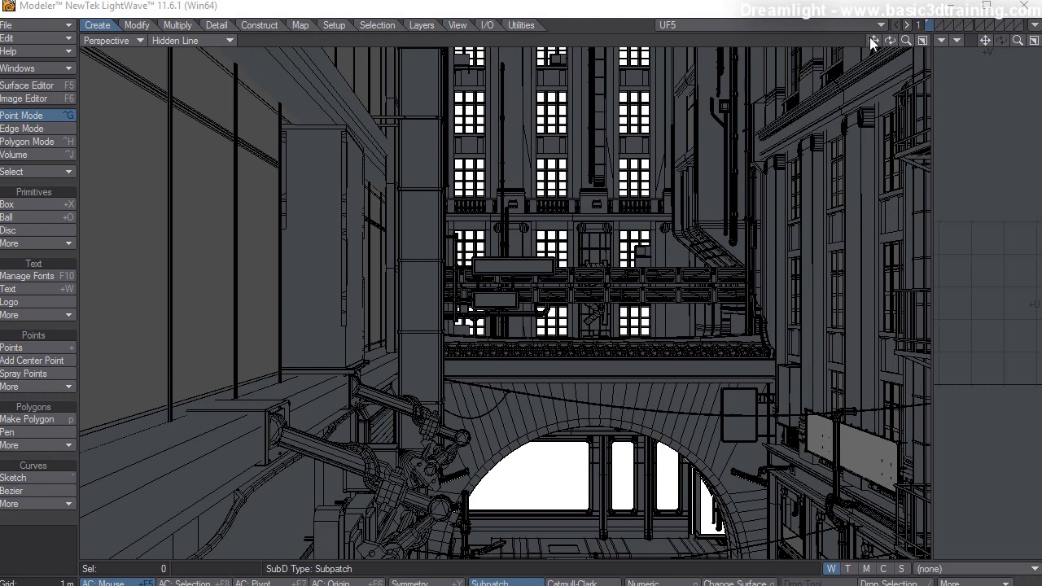
click(873, 40)
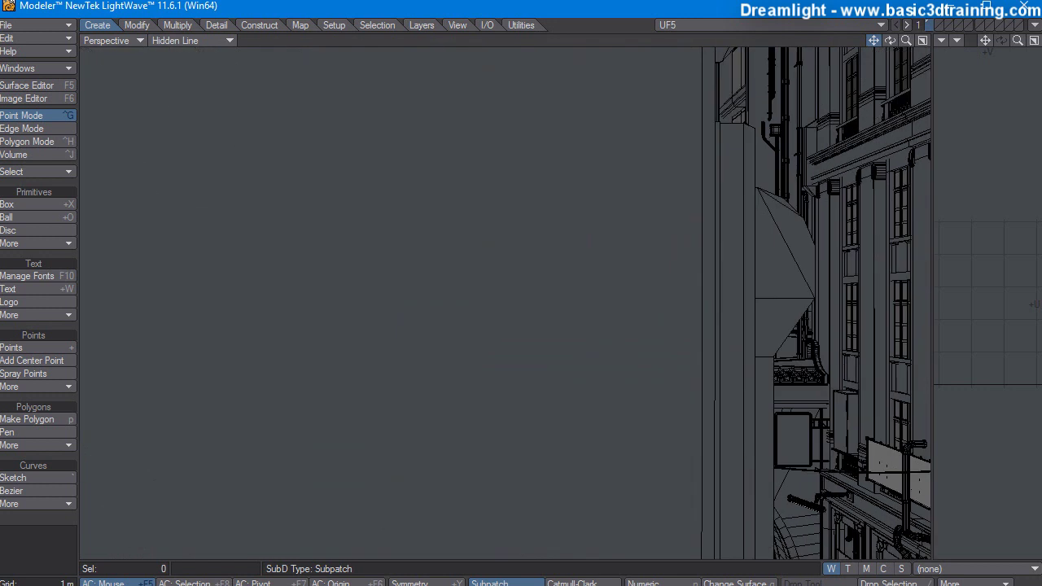
drag(874, 39, 871, 85)
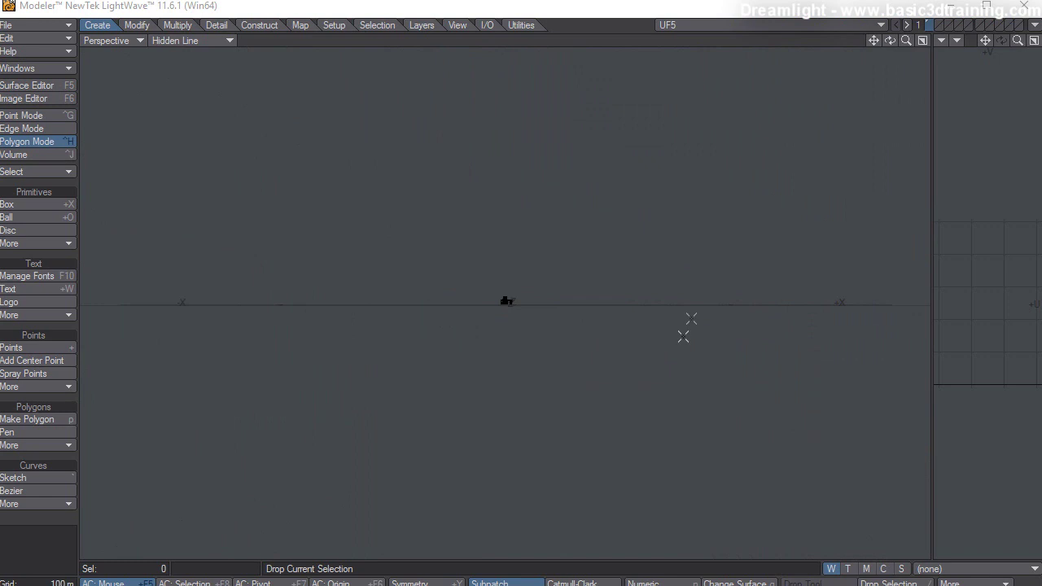
Change the view to Wireframe and lasso-select all polygons of the city model
click(174, 40)
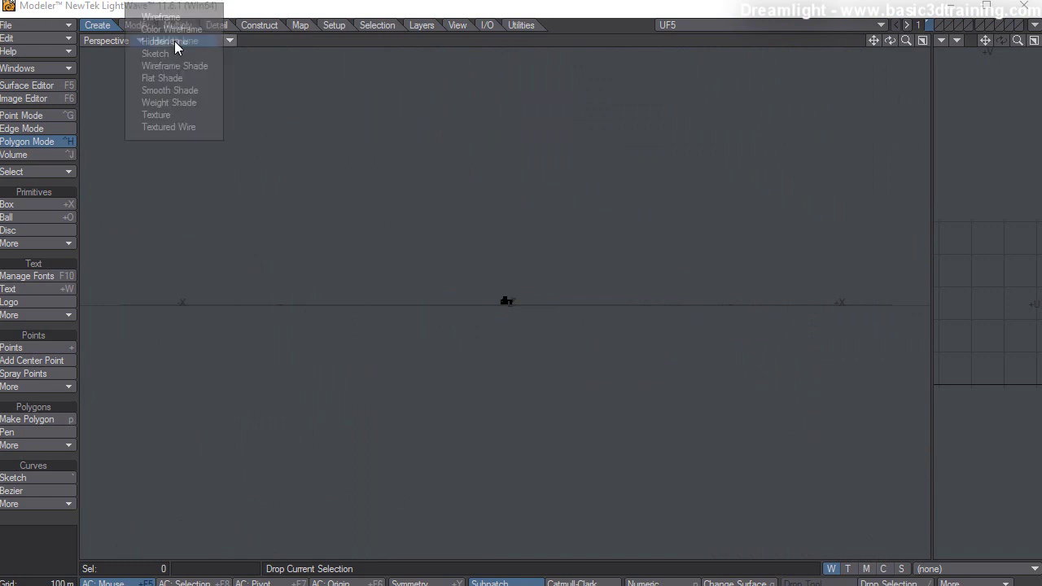
click(171, 20)
mouse_move(519, 258)
right_down()
mouse_move(619, 253)
mouse_move(449, 241)
right_up()
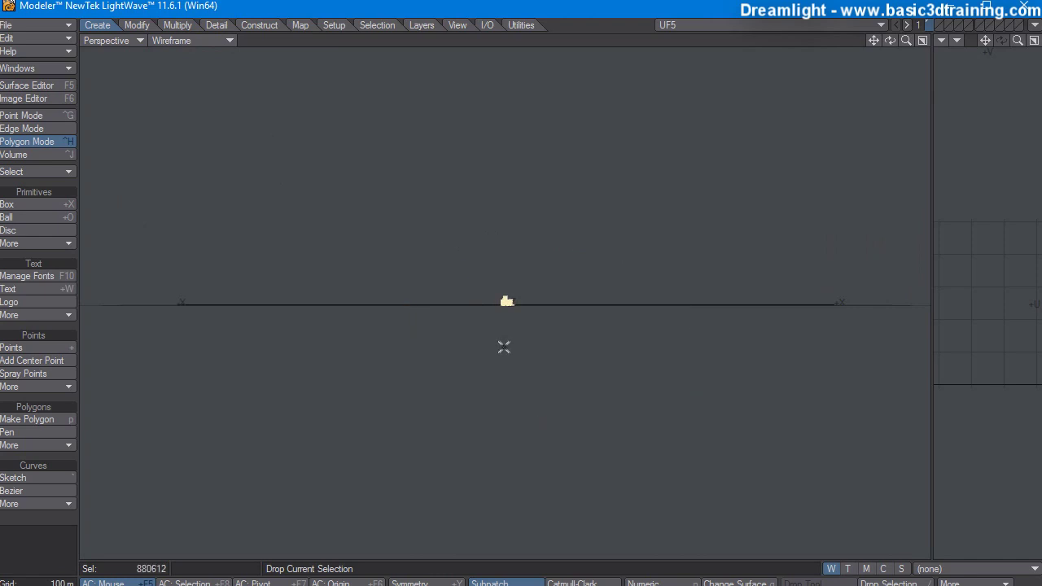
Check the Polygon Statistics for the selected city polygons and close the window
key(n)
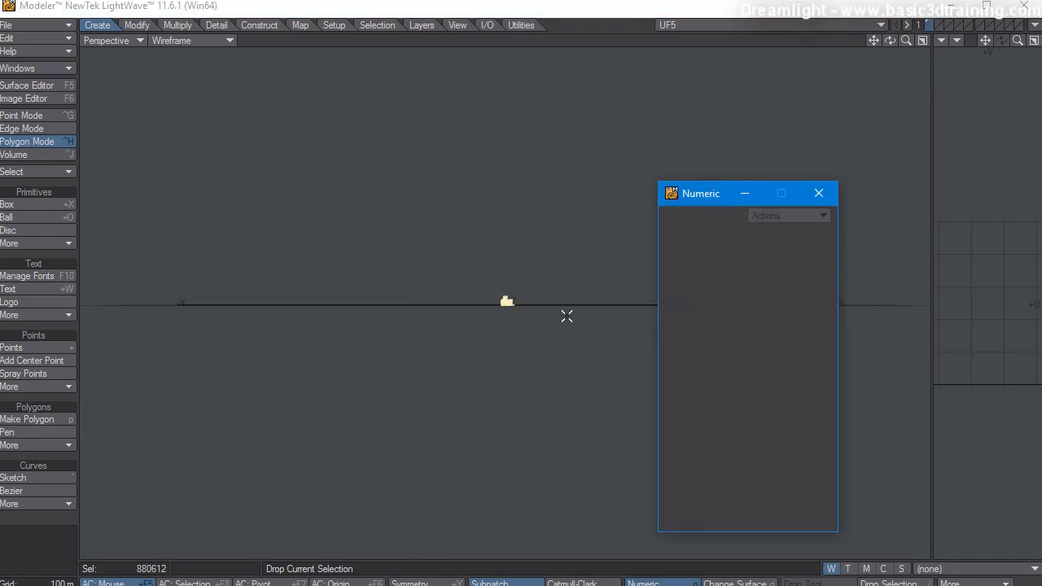
click(819, 193)
key(w)
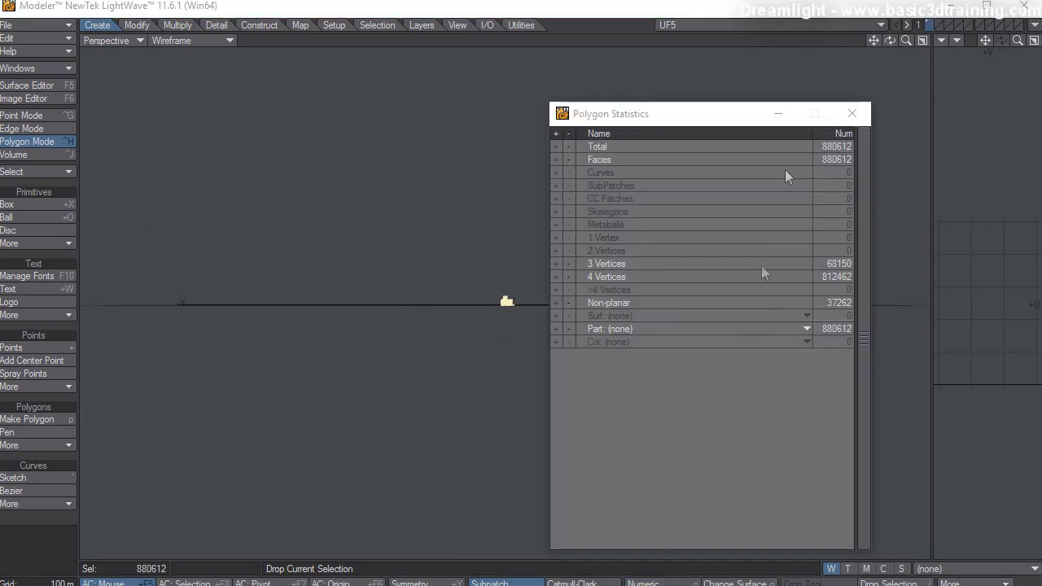
drag(693, 119, 678, 95)
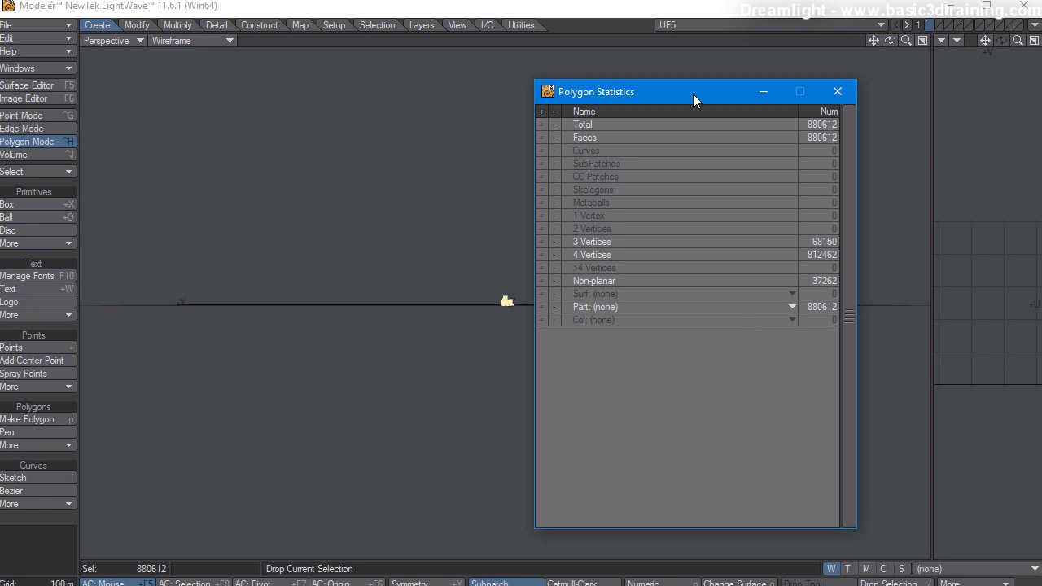
mouse_move(675, 95)
mouse_down()
mouse_move(701, 109)
mouse_move(679, 100)
mouse_move(692, 100)
mouse_up()
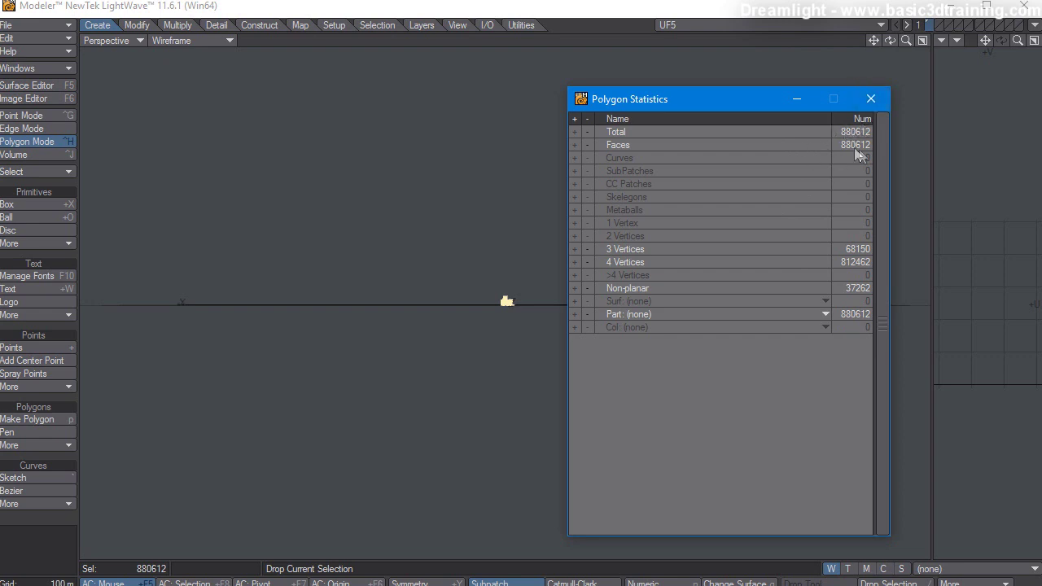
click(865, 106)
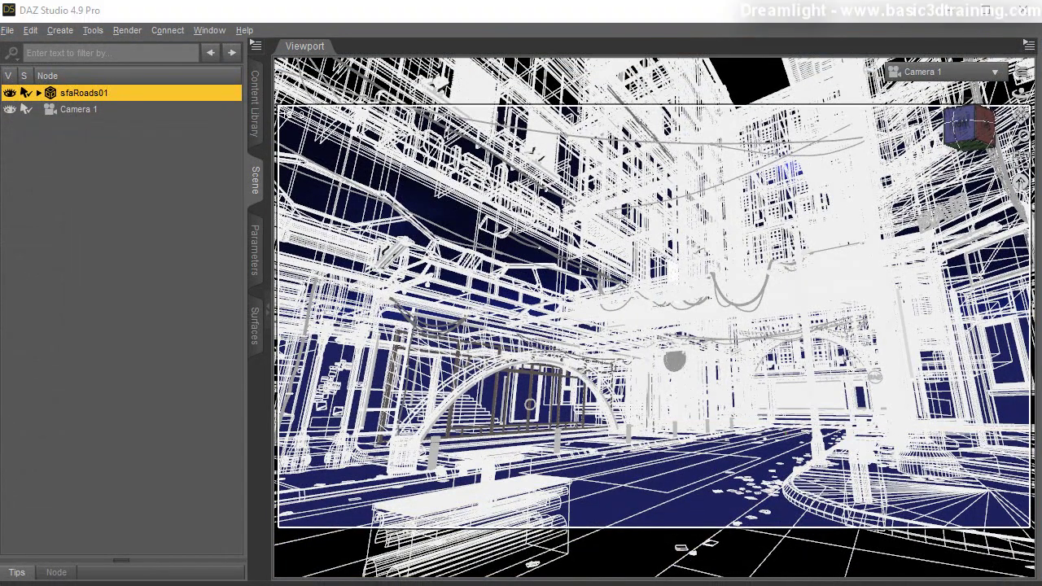
Switch back to DAZ Studio, set the viewport to NVIDIA Iray and move Camera 1 close to the bollard beside the lit archway
click(875, 78)
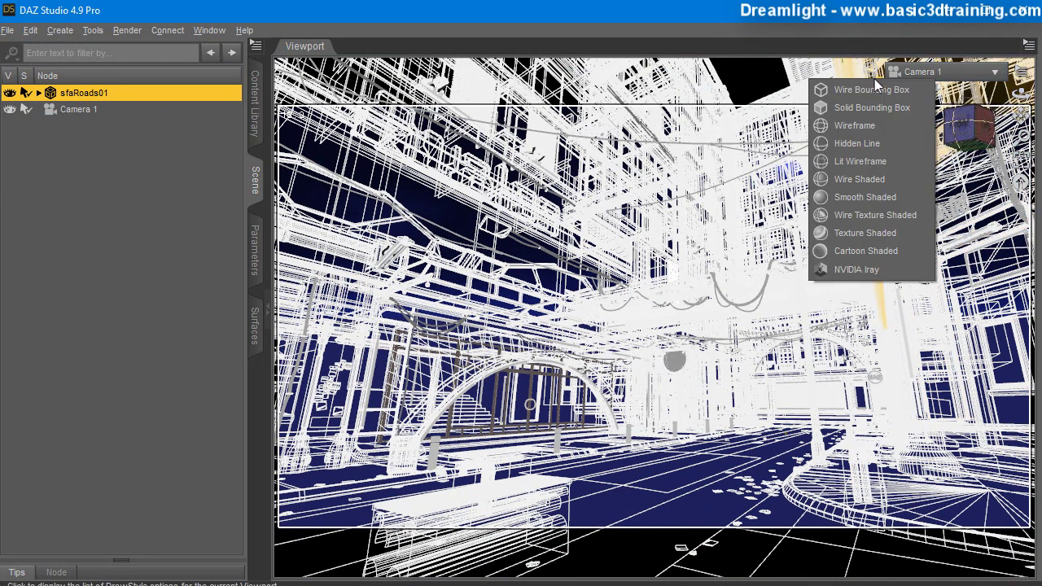
click(848, 262)
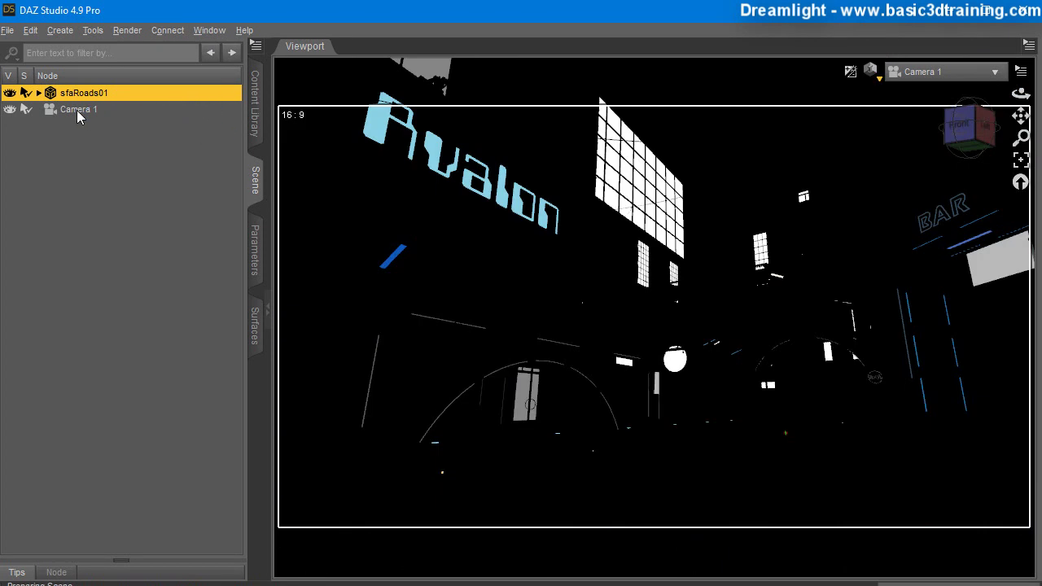
click(79, 112)
drag(1024, 136, 1014, 94)
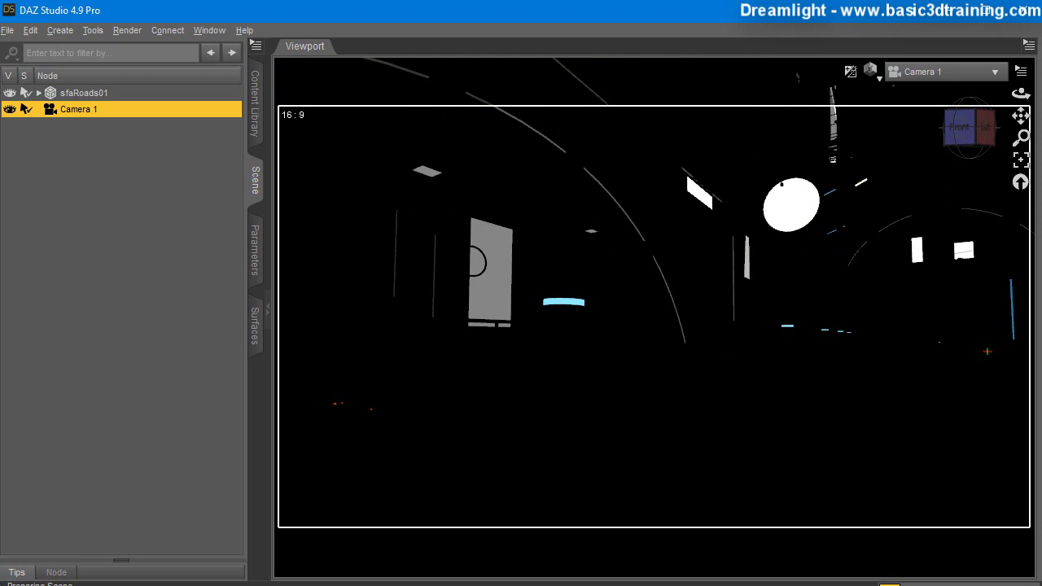
drag(1018, 95, 1019, 95)
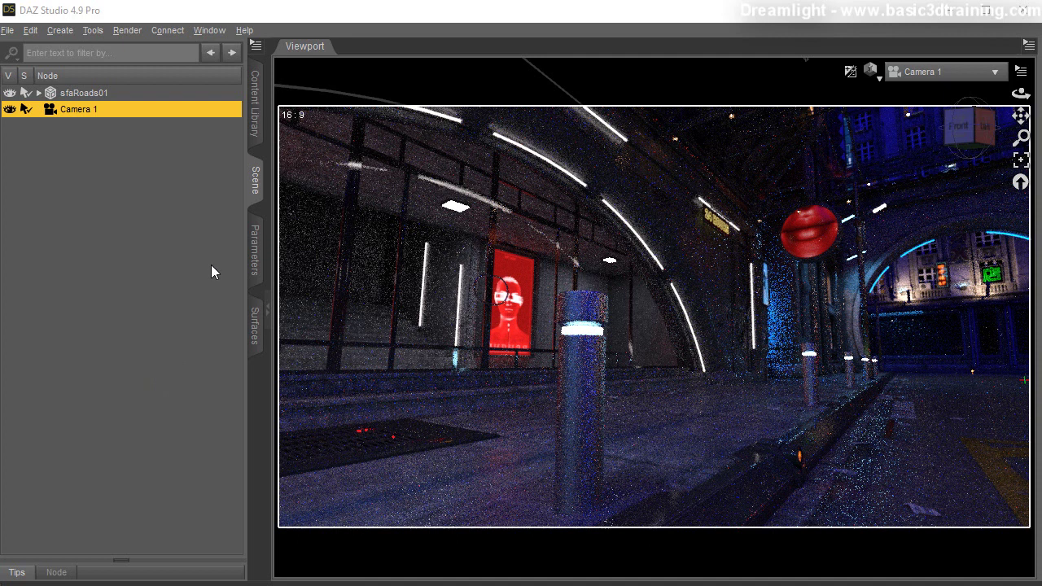
Expand the sfaRoads01 node and go through its separate sign, long light and door objects
click(39, 93)
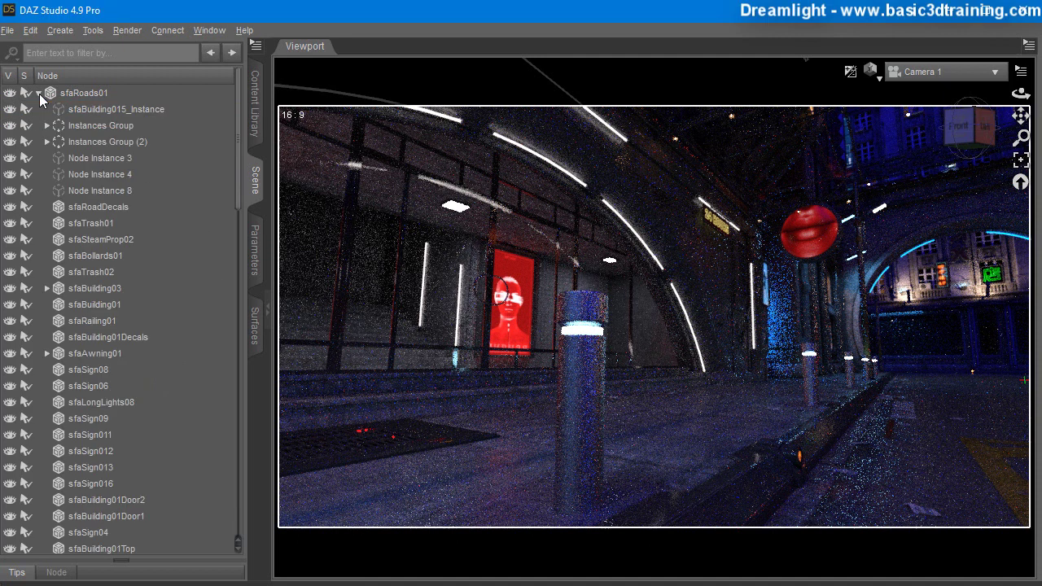
click(80, 372)
click(86, 401)
click(81, 420)
click(80, 451)
click(81, 484)
click(81, 500)
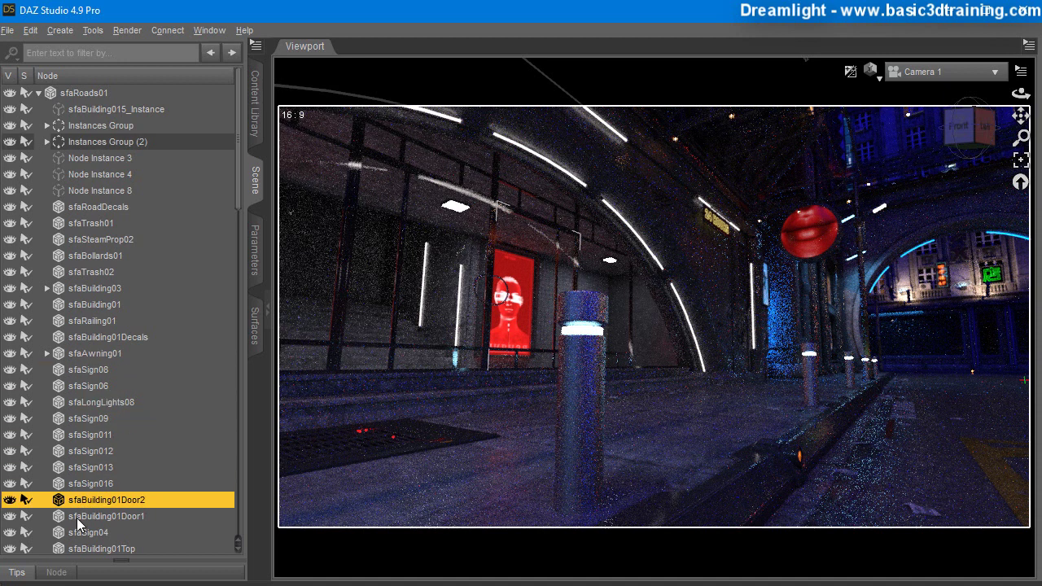
Delete the sfaBuilding03 node from the scene
click(85, 290)
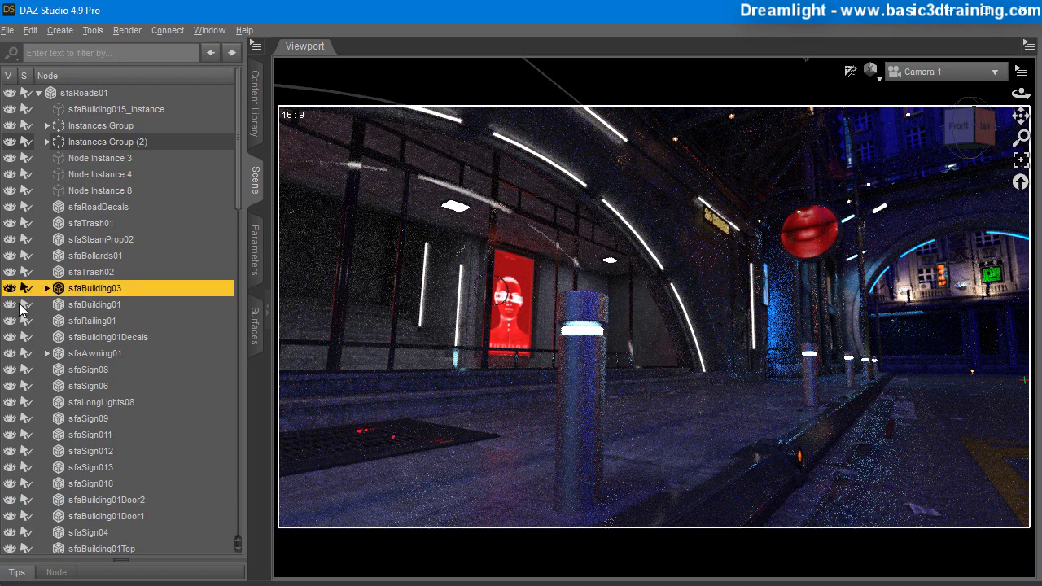
right_click(88, 285)
click(117, 333)
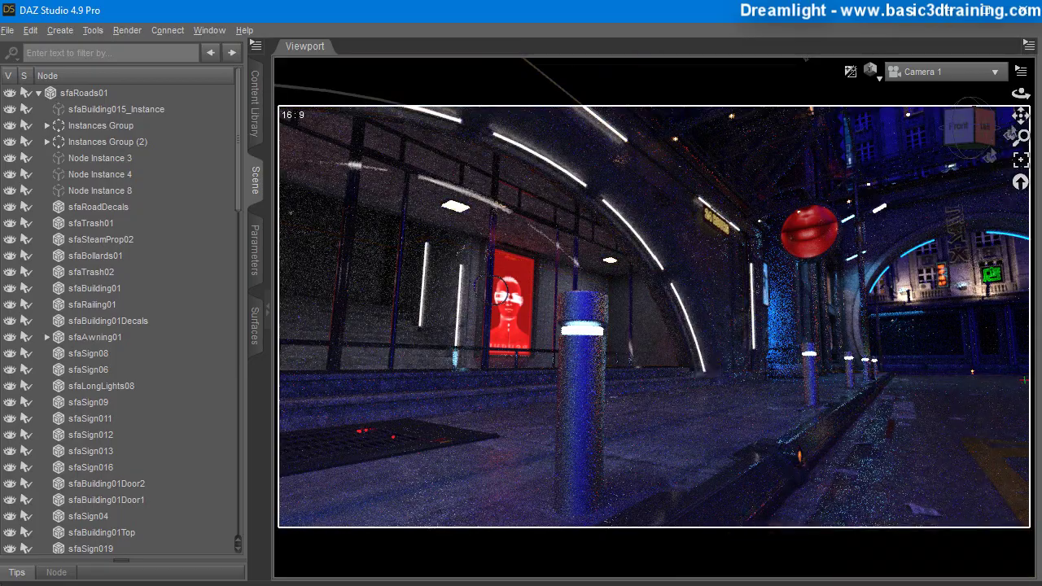
Pan, orbit and zoom the Camera 1 view past the archway to a close view of the building's lit window
mouse_move(1021, 116)
mouse_down()
mouse_move(1041, 115)
mouse_move(1031, 116)
mouse_up()
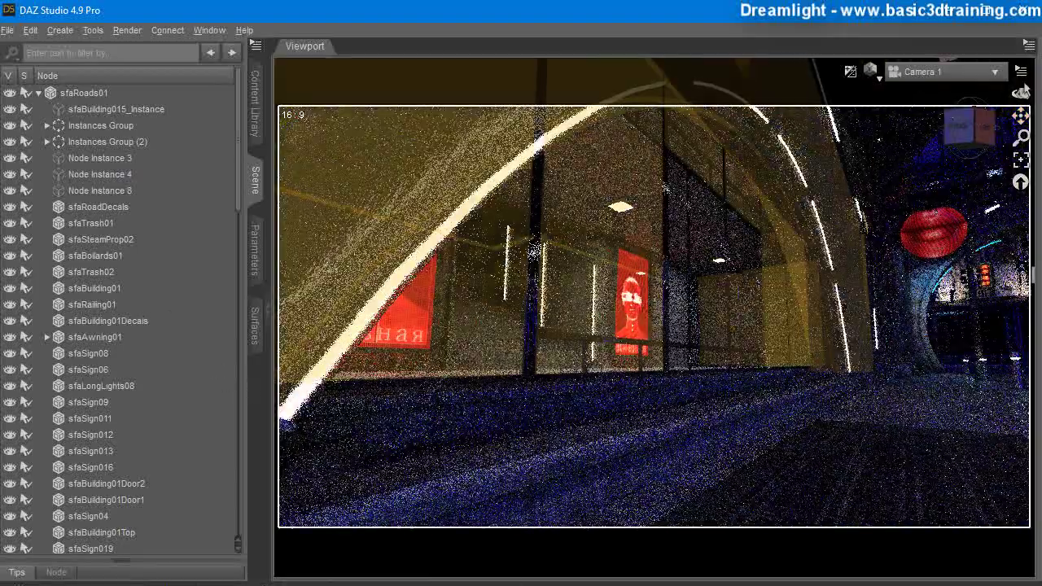
drag(1021, 92, 938, 86)
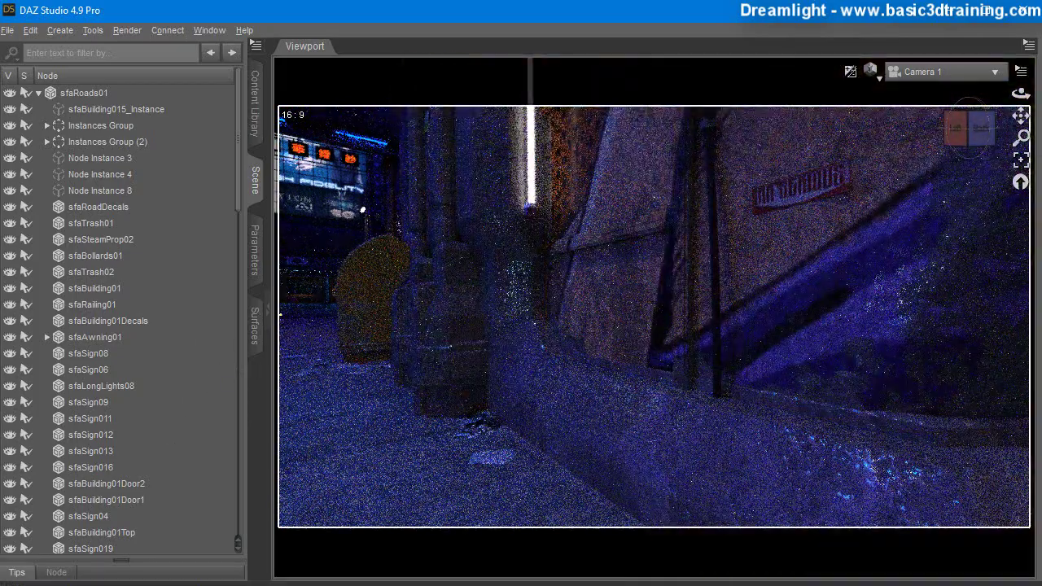
mouse_move(1021, 116)
mouse_down()
mouse_move(1039, 116)
mouse_move(1030, 127)
mouse_move(1018, 111)
mouse_up()
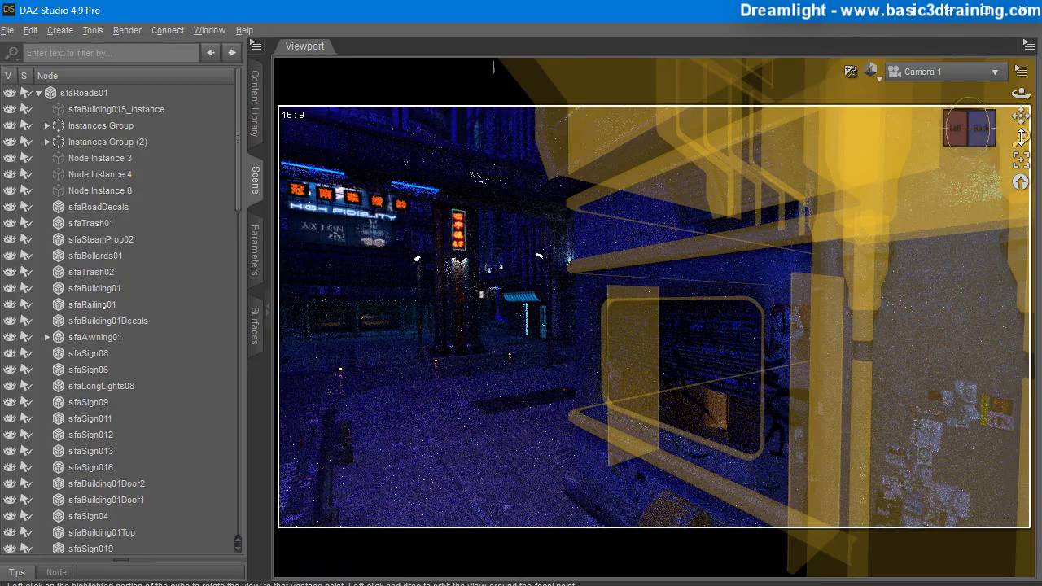
drag(1021, 136, 1023, 96)
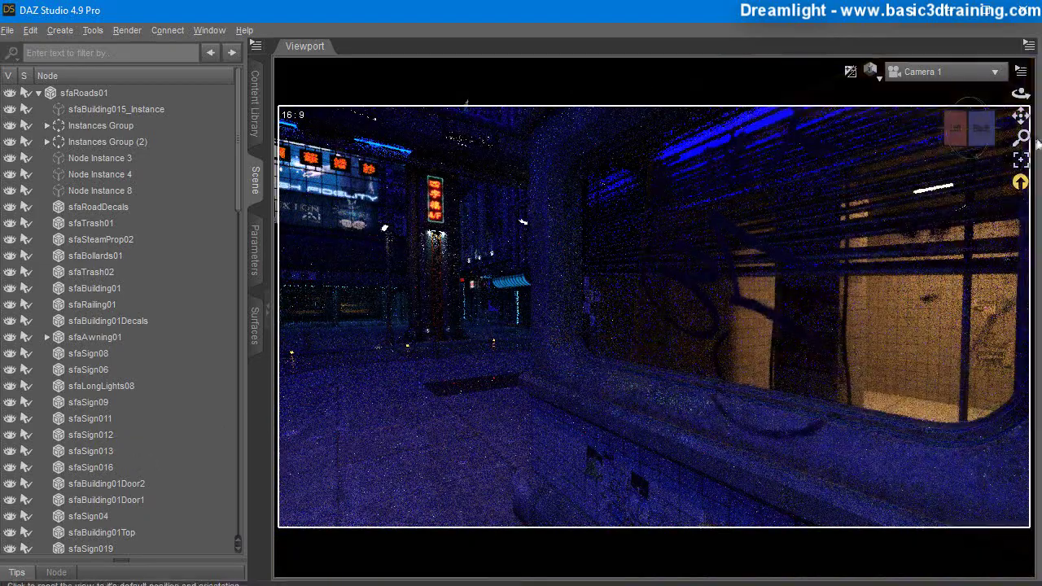
drag(1021, 137, 989, 95)
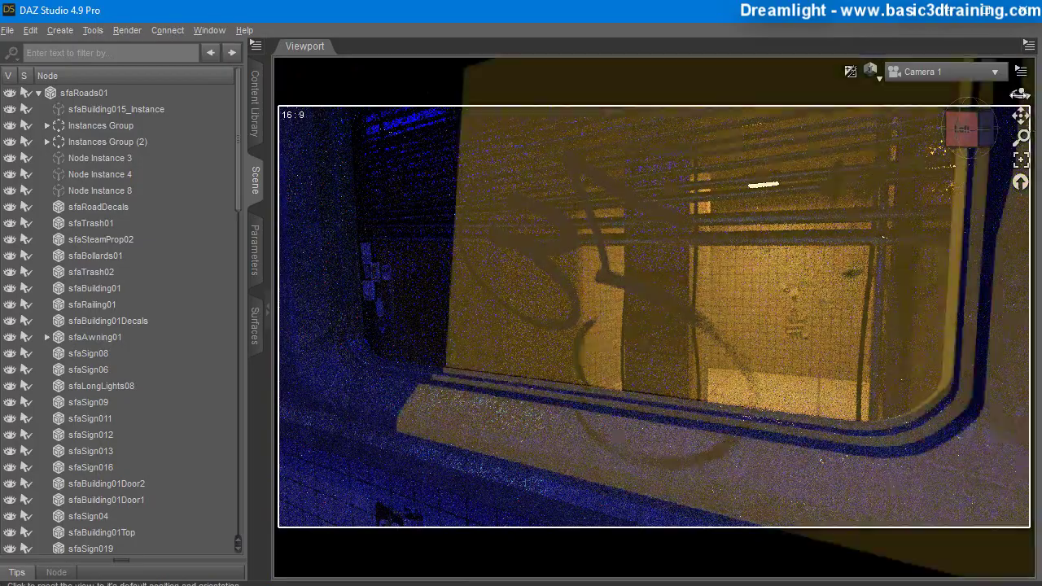
Try rotating the camera view from the window toward the open street and undo the last two camera rotations
drag(1021, 95, 1038, 98)
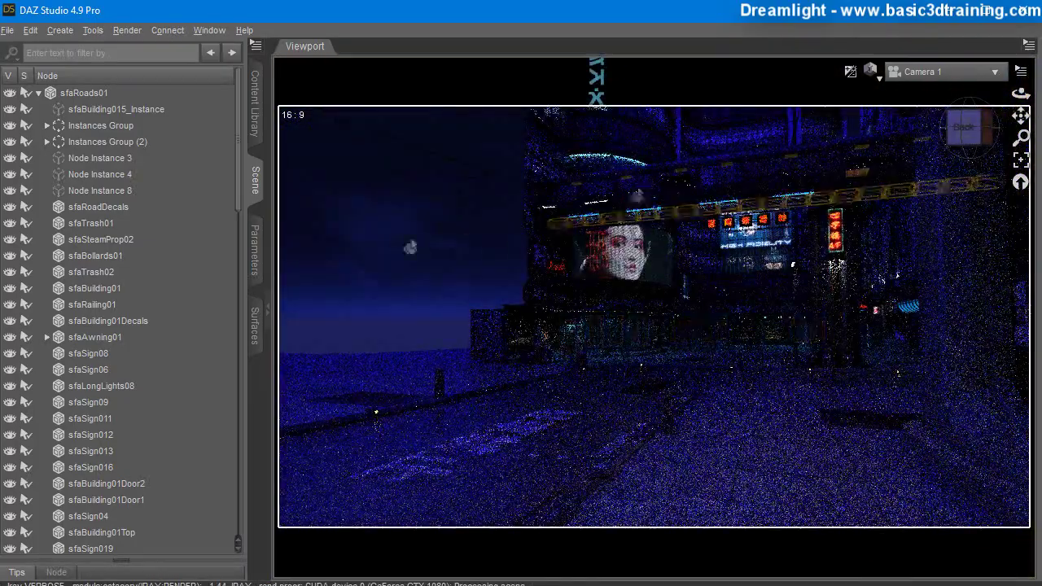
click(34, 32)
click(45, 49)
click(36, 32)
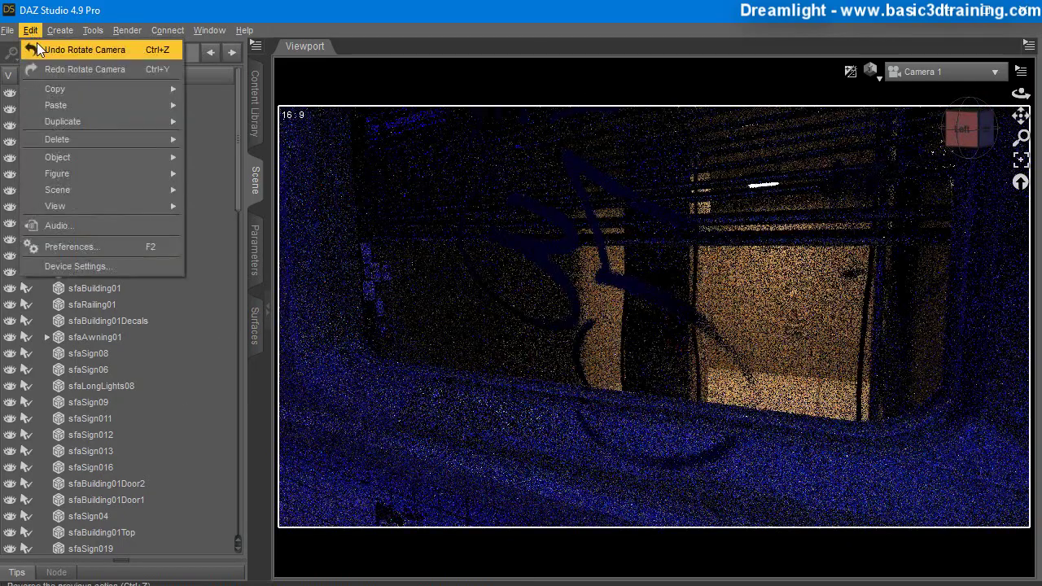
click(45, 50)
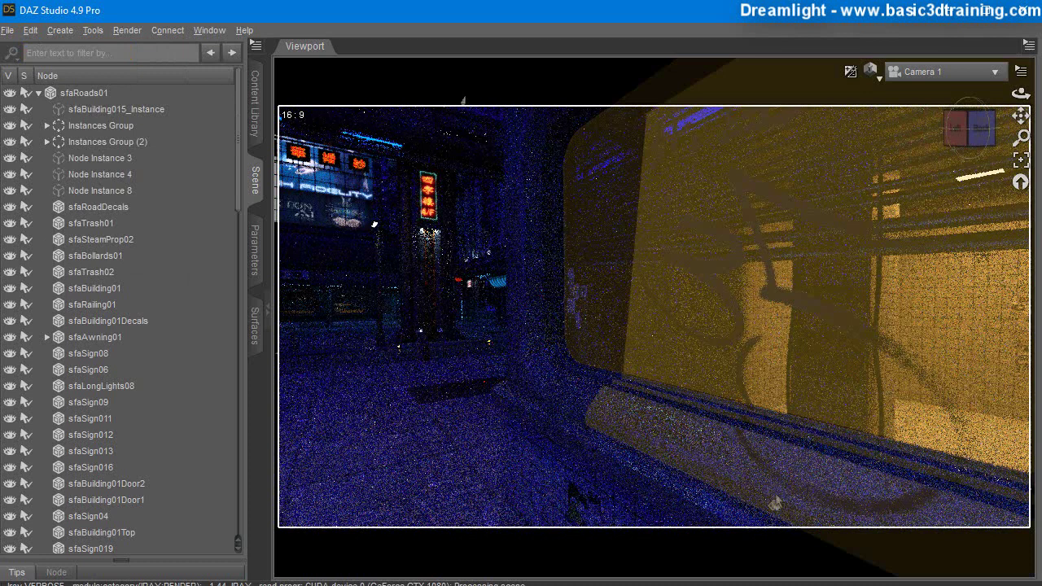